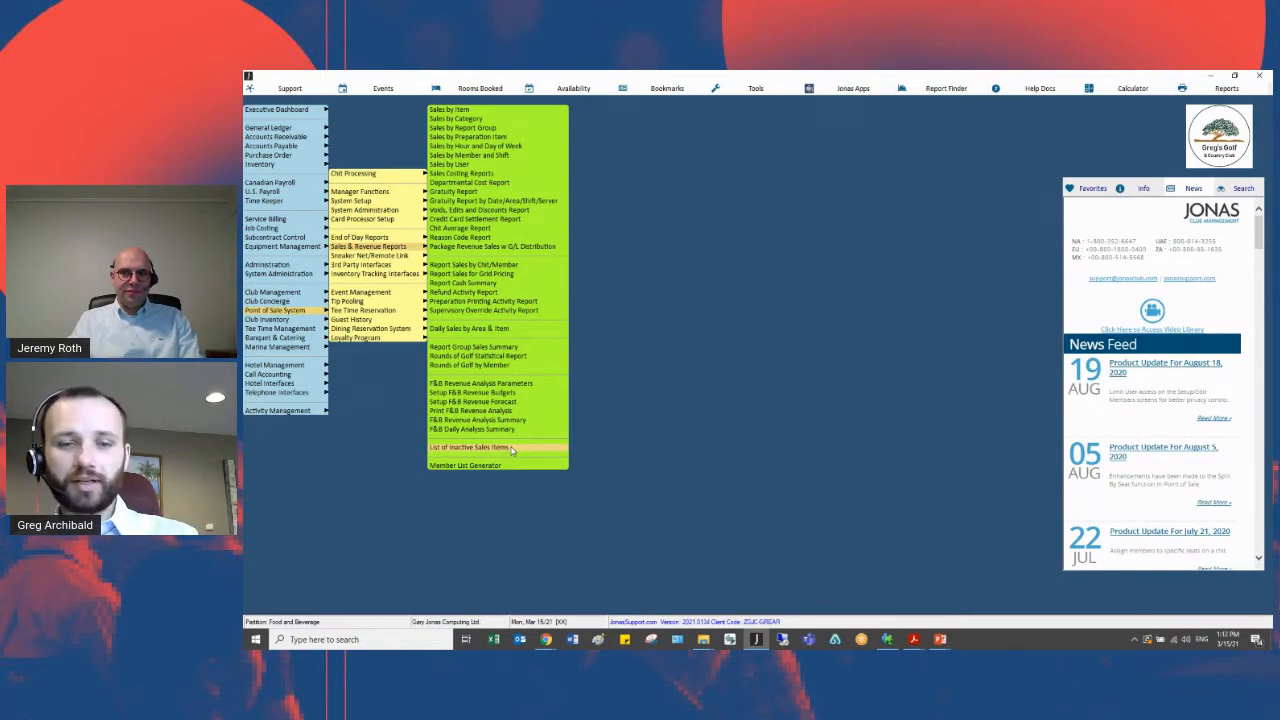
- Read the help guide for the List of Inactive Sales Items report and open the report
right_click(512, 451)
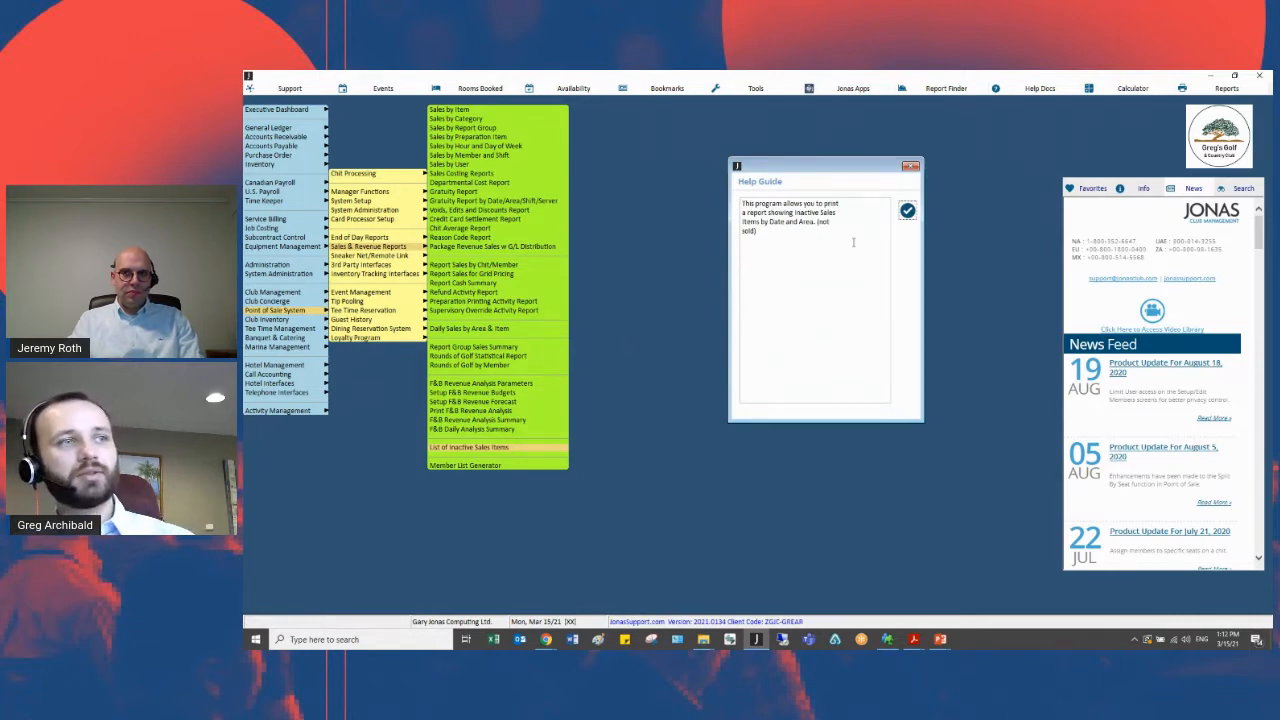
left_click(907, 211)
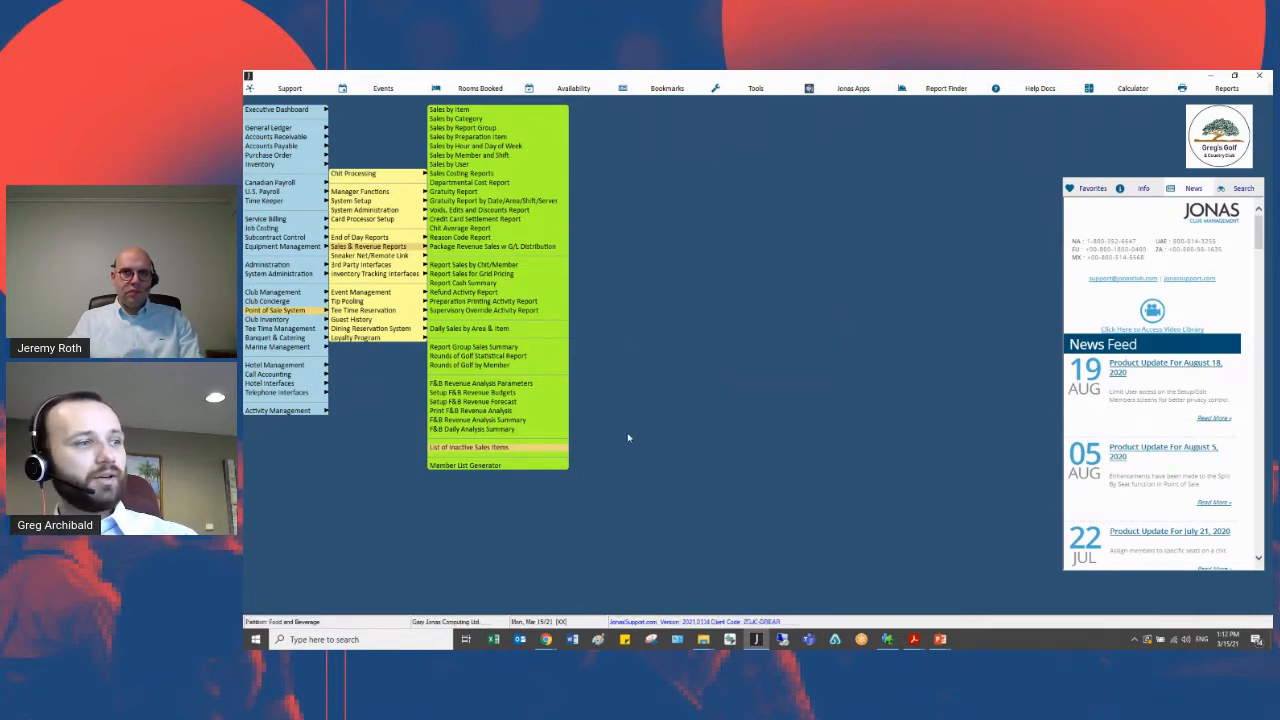
left_click(538, 450)
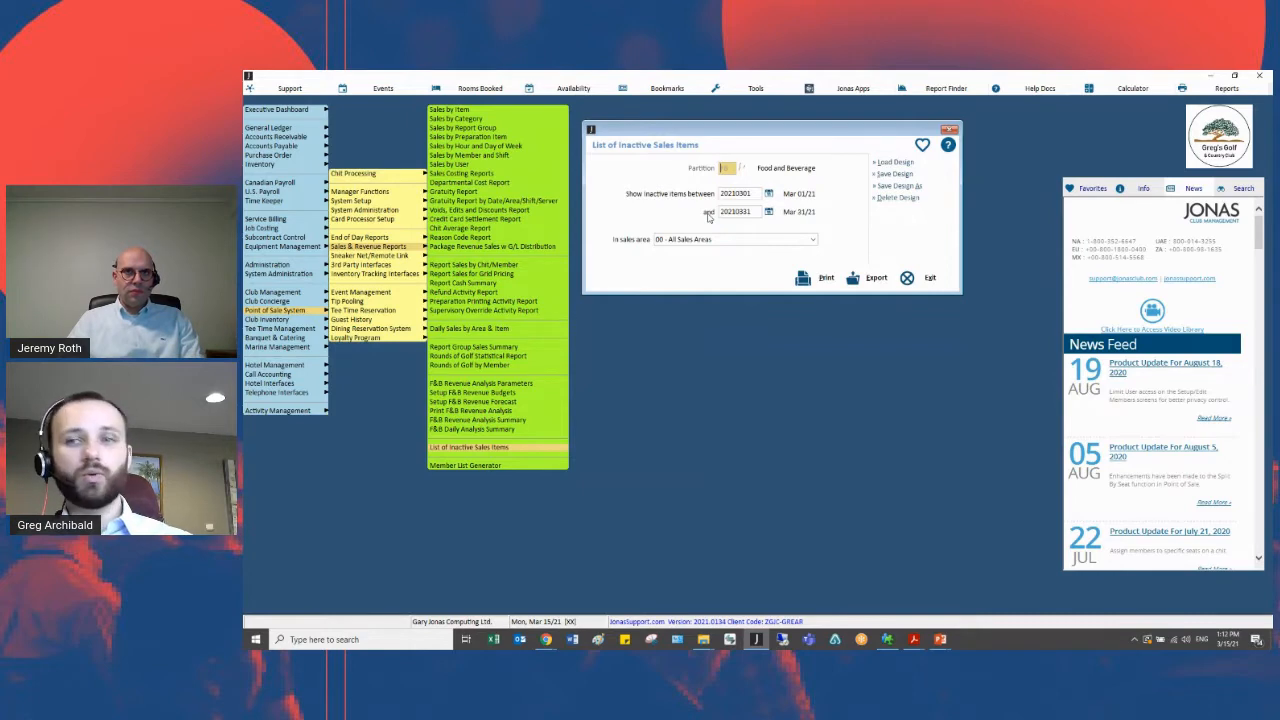
- Set the start date of the inactive items range to March 1, 2019
left_click(768, 194)
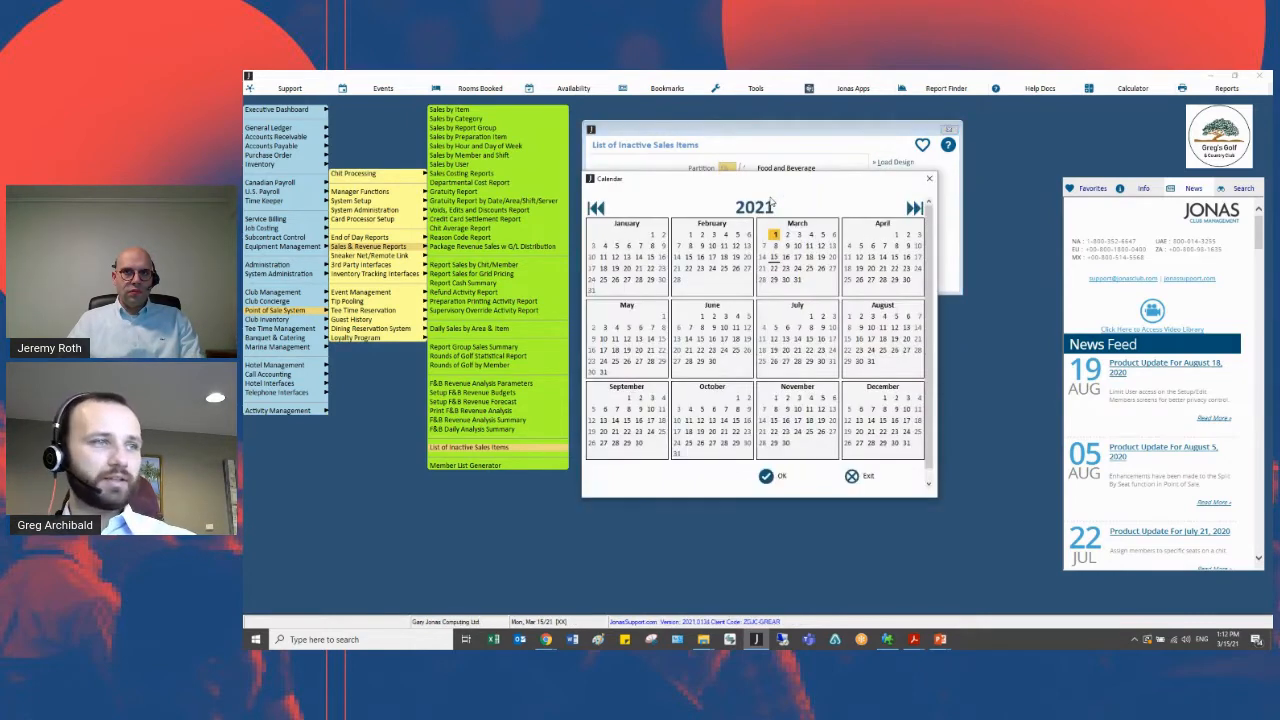
left_click(597, 208)
left_click(597, 208)
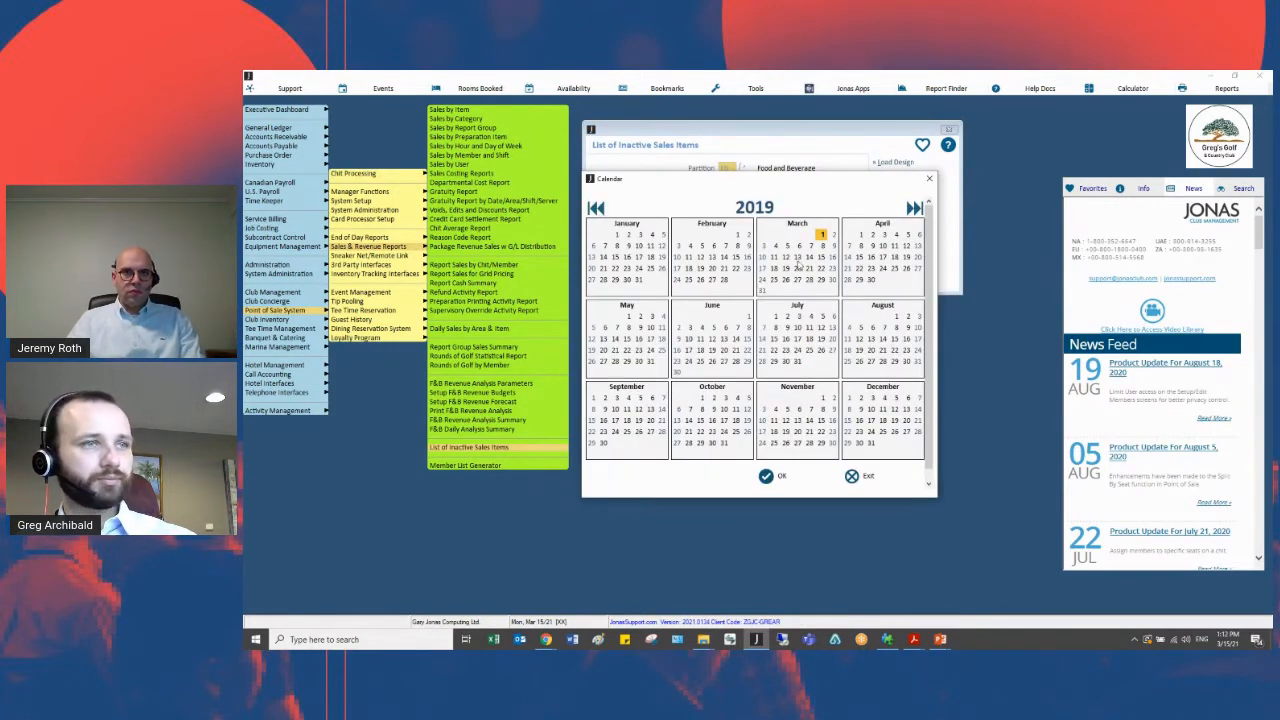
double_click(820, 235)
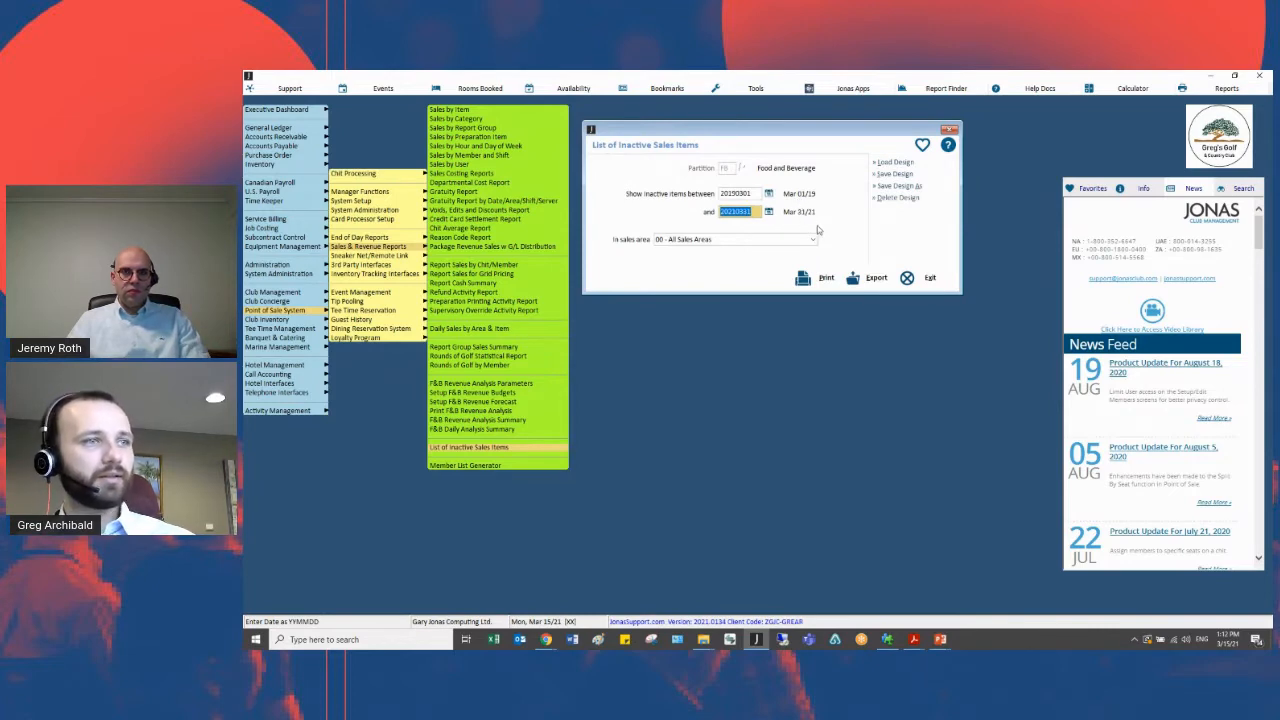
- Print the inactive items report for all sales areas, look through the list and put the PDF away
left_click(824, 280)
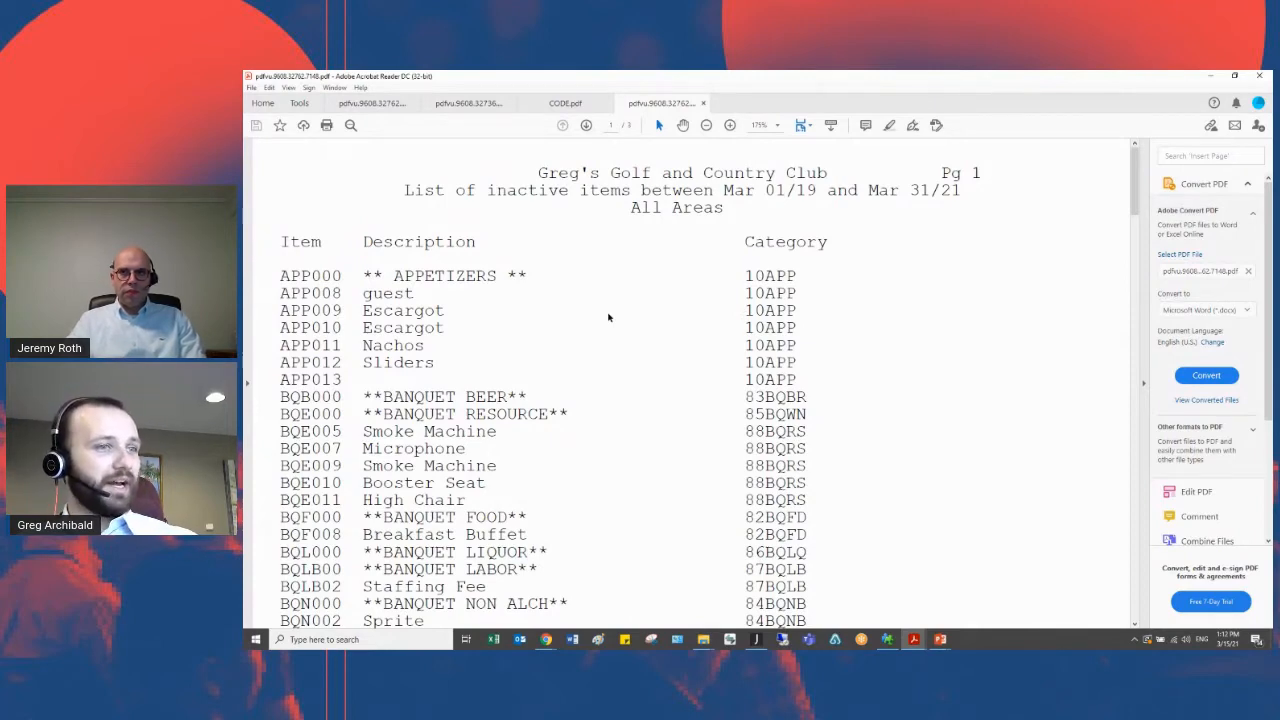
scroll(608, 317, "down", 3)
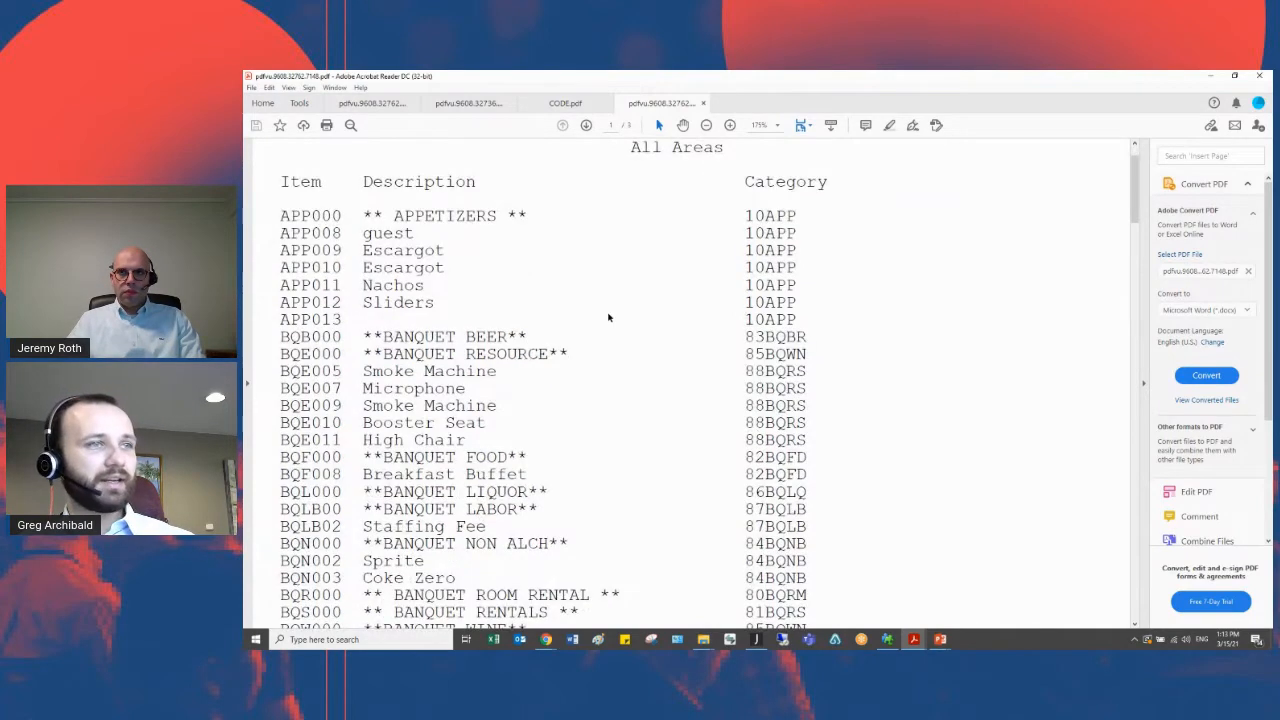
scroll(608, 317, "up", 3)
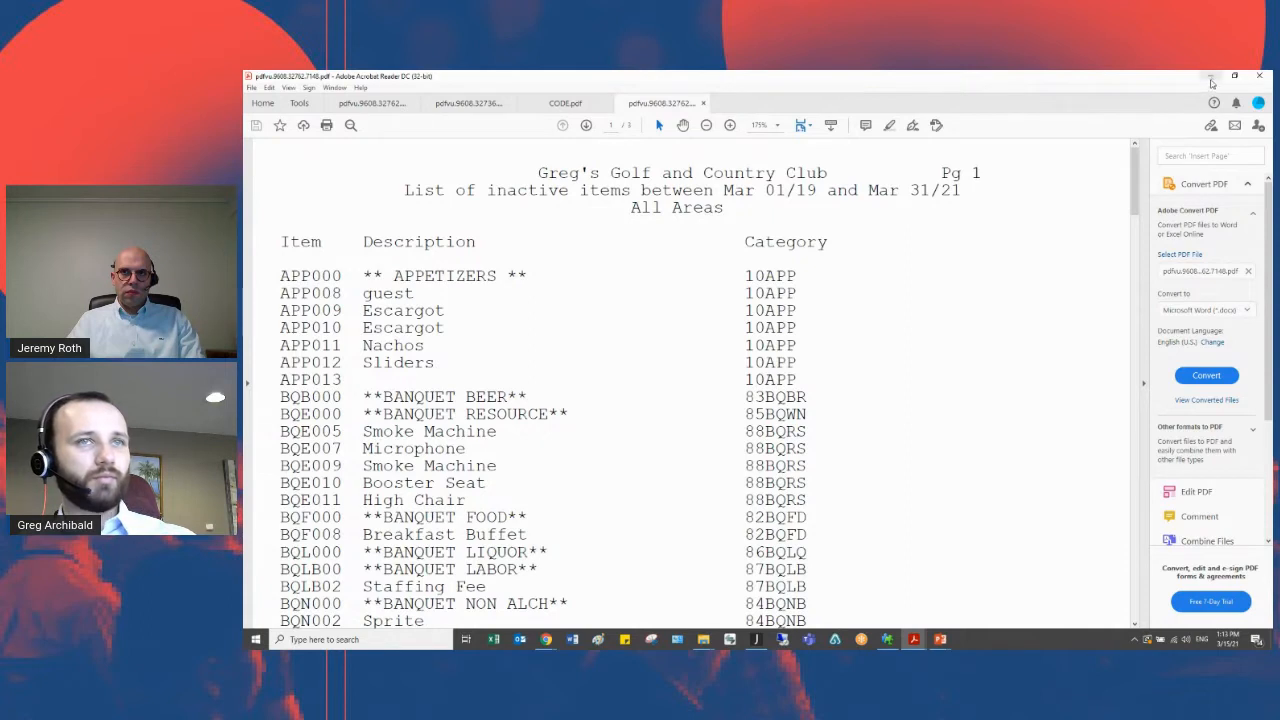
left_click(1211, 77)
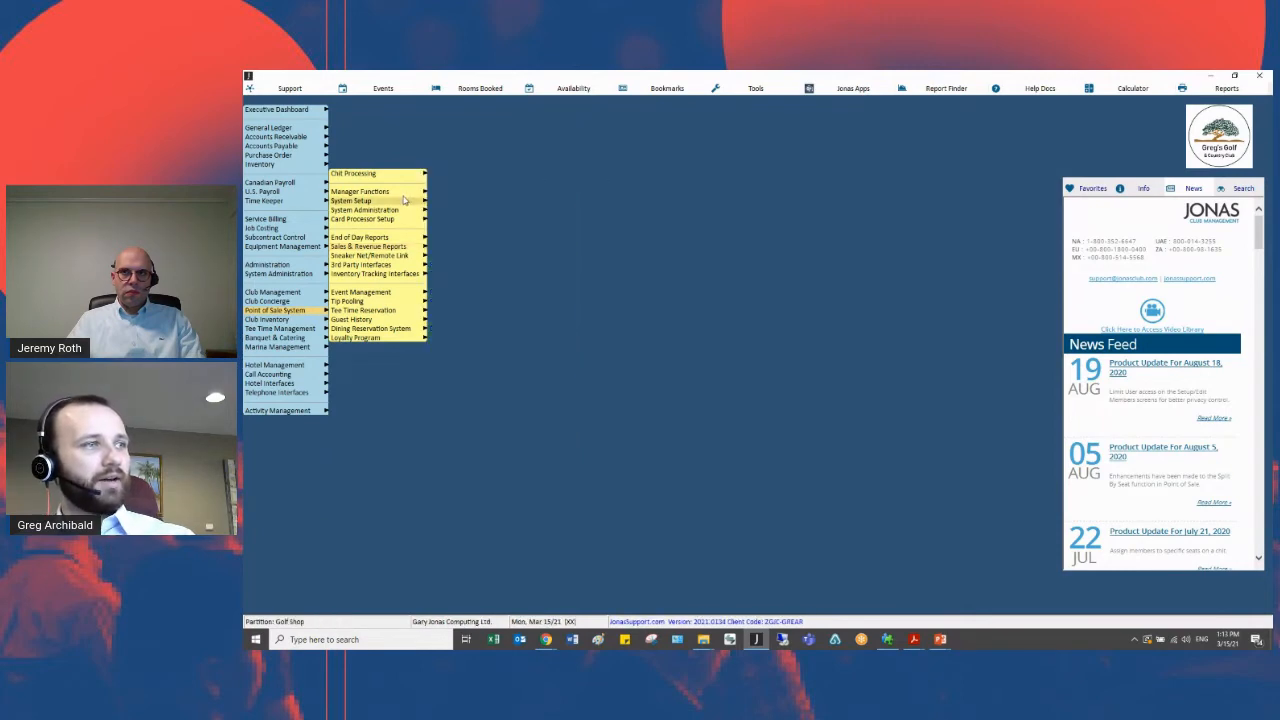
- Open the Nachos item (APP011) in the point of sale Sales Items setup, de-activate it and save
mouse_move(402, 203)
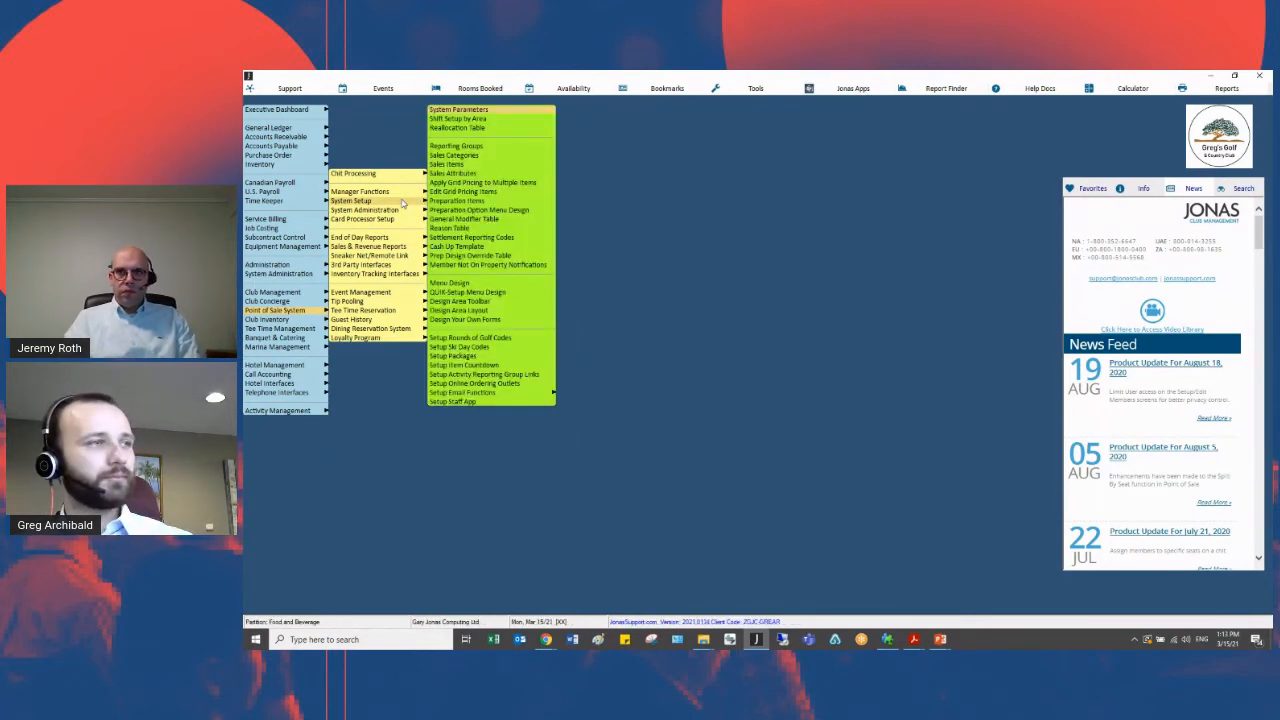
left_click(494, 166)
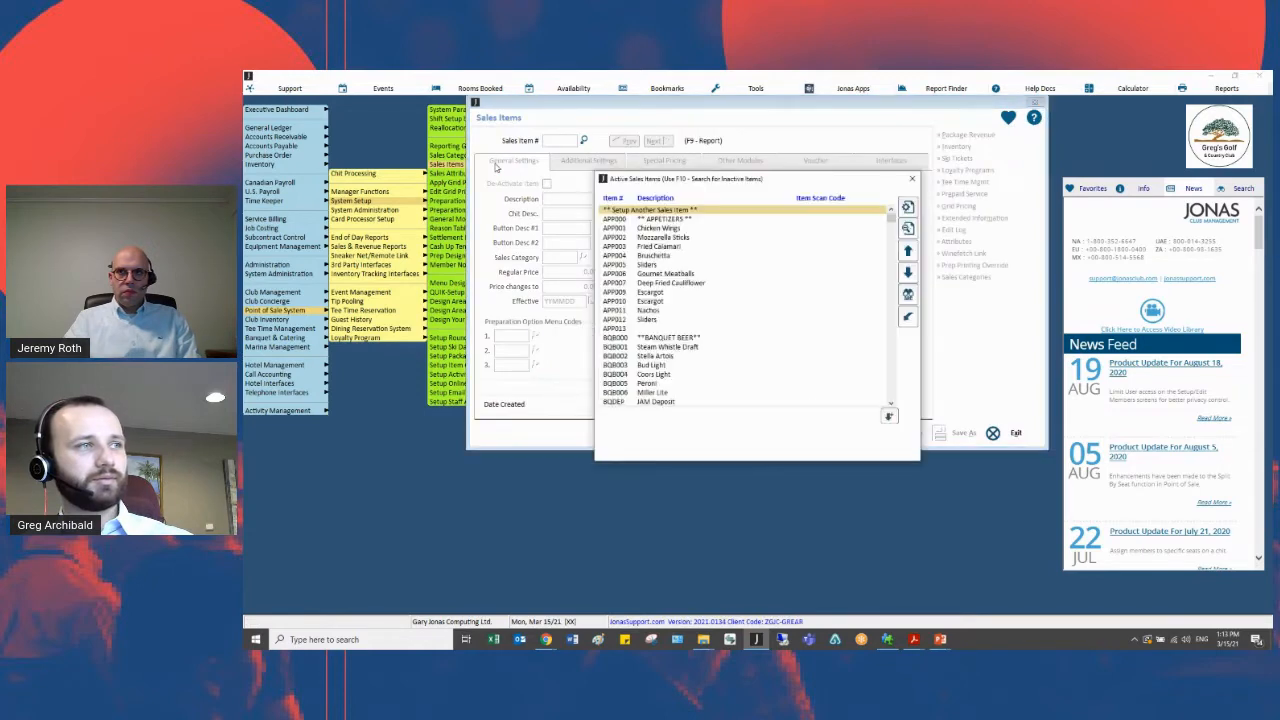
left_click(602, 106)
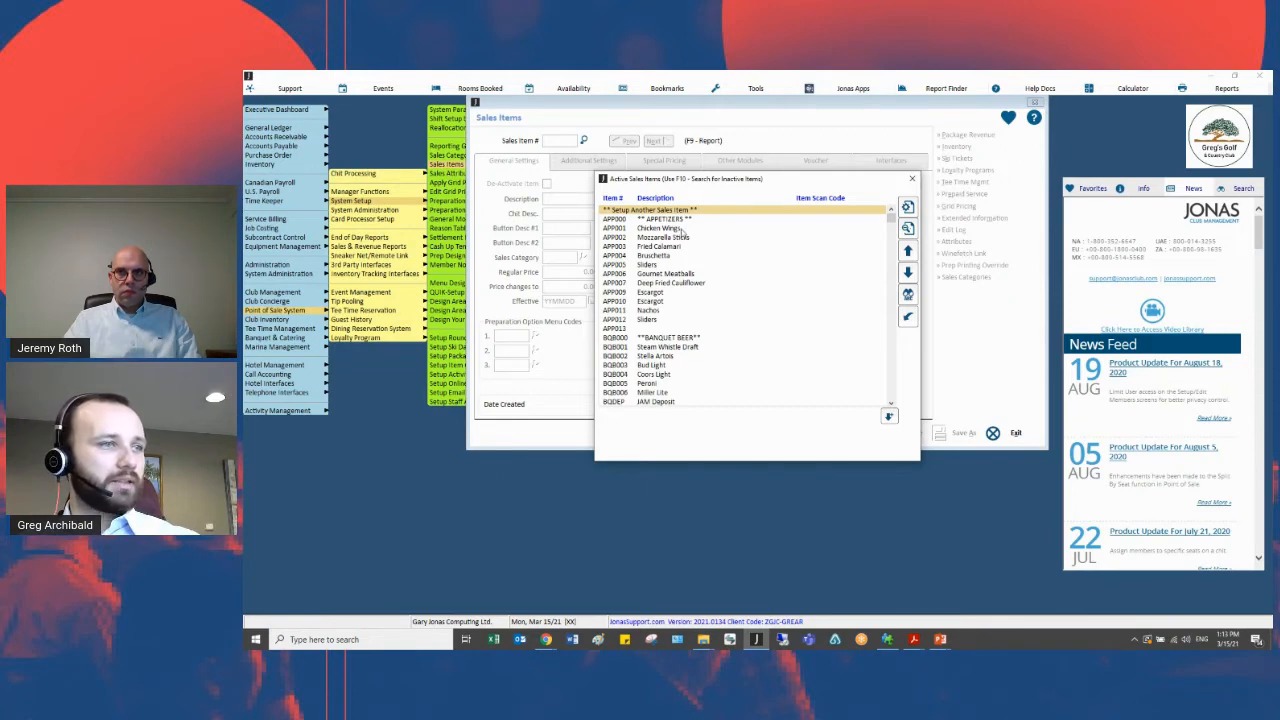
double_click(660, 311)
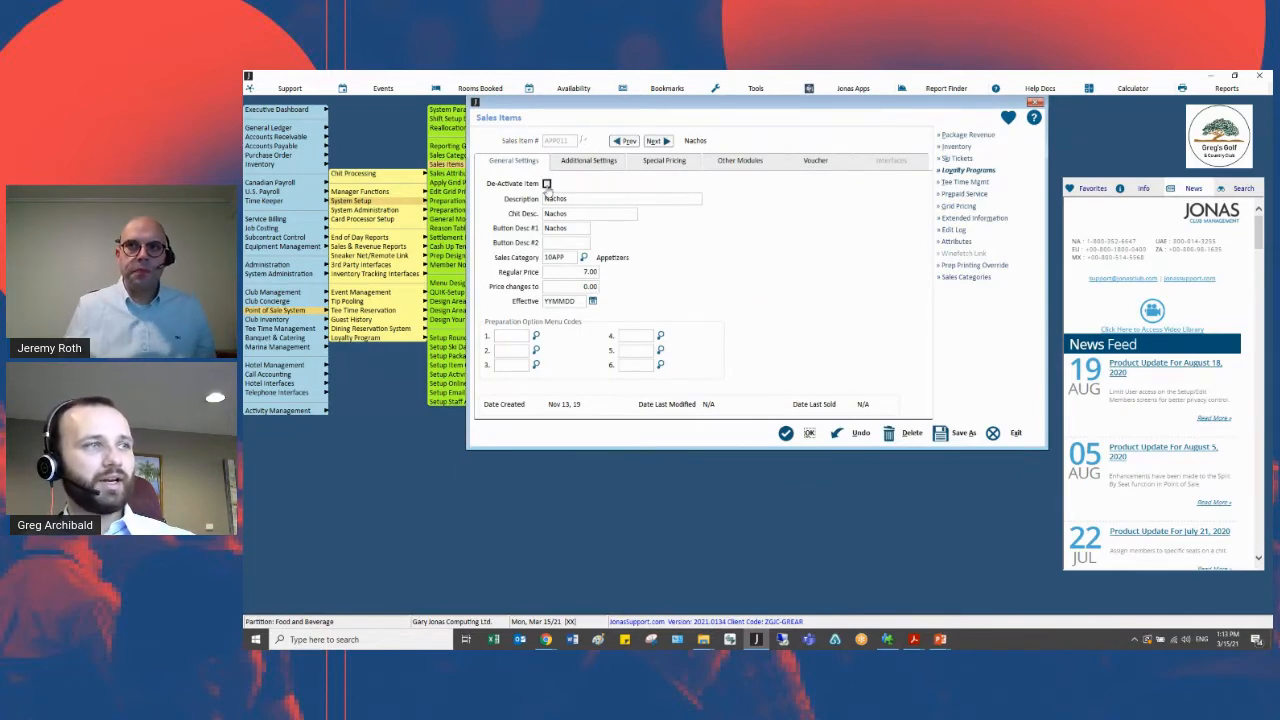
left_click(547, 184)
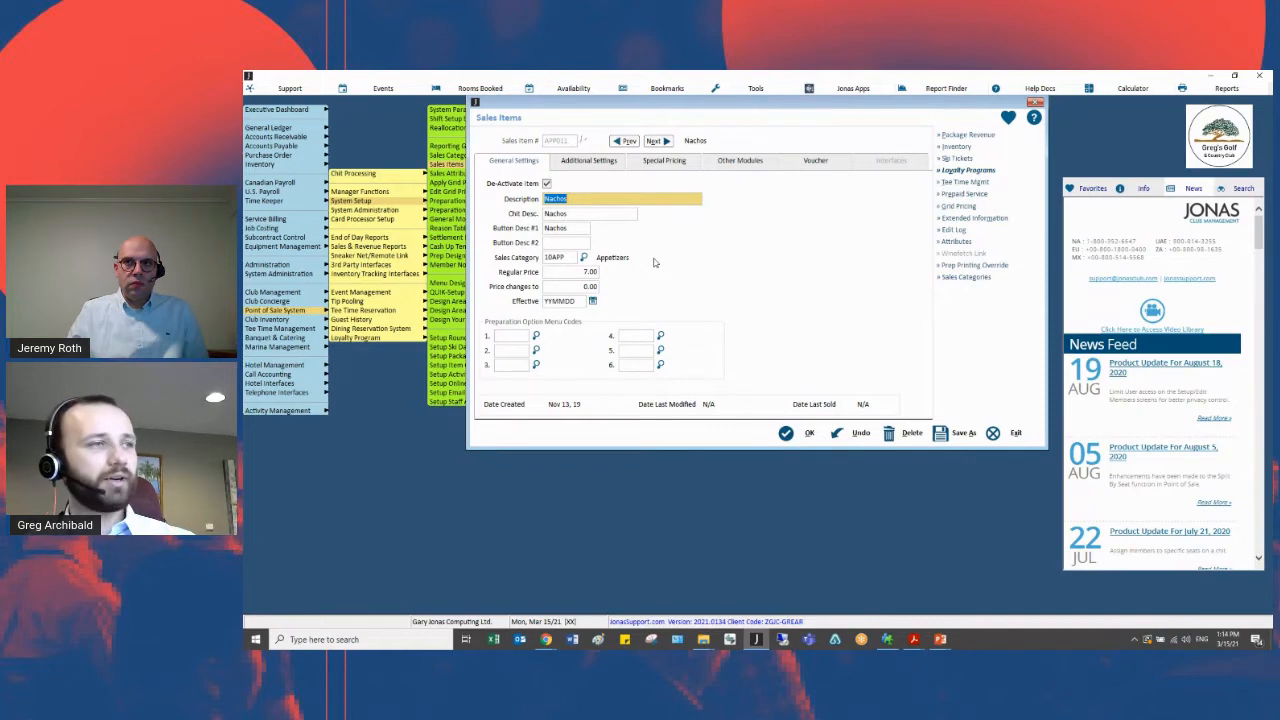
left_click(808, 434)
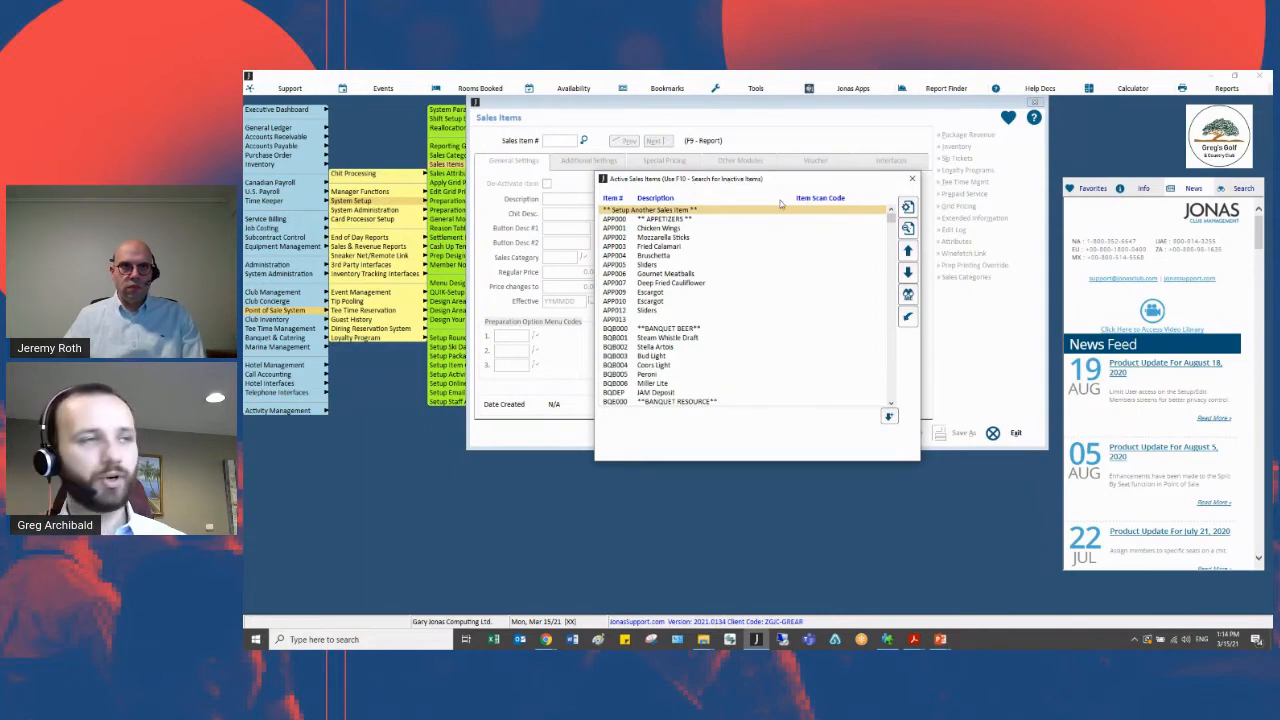
- Find the Nachos item among the inactive sales items, re-activate it and save
key("F10")
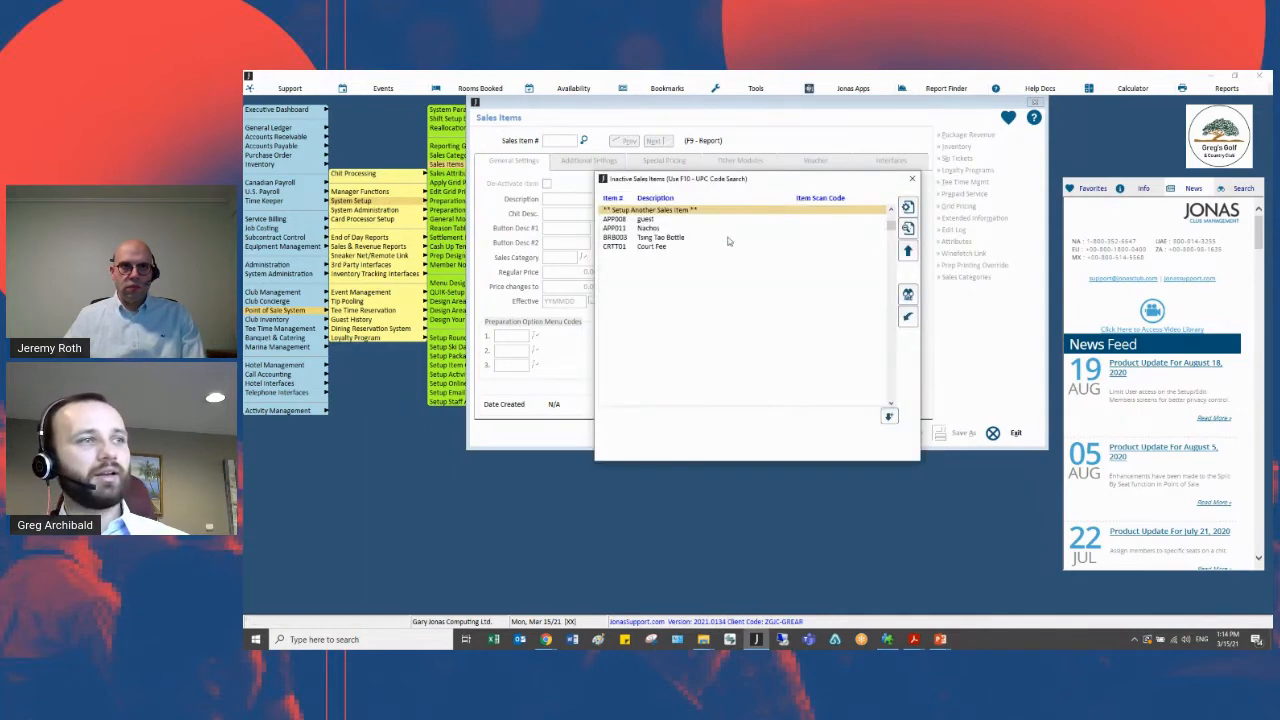
double_click(657, 229)
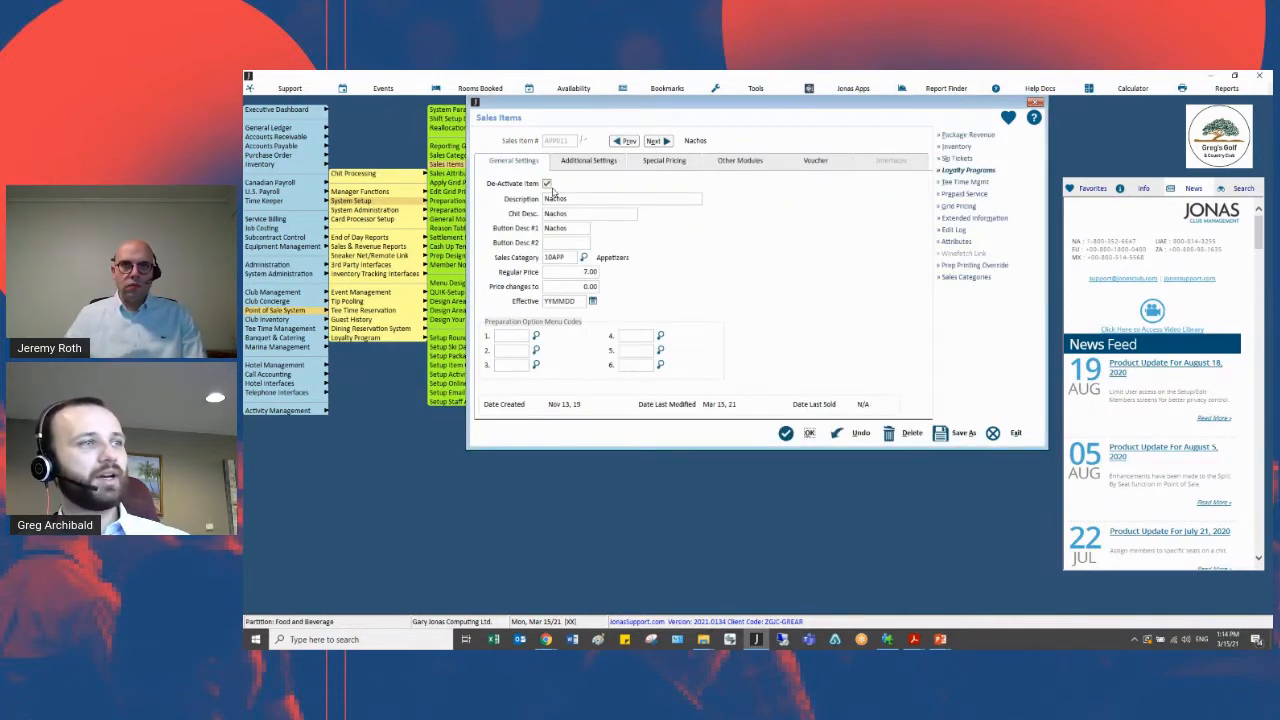
left_click(547, 185)
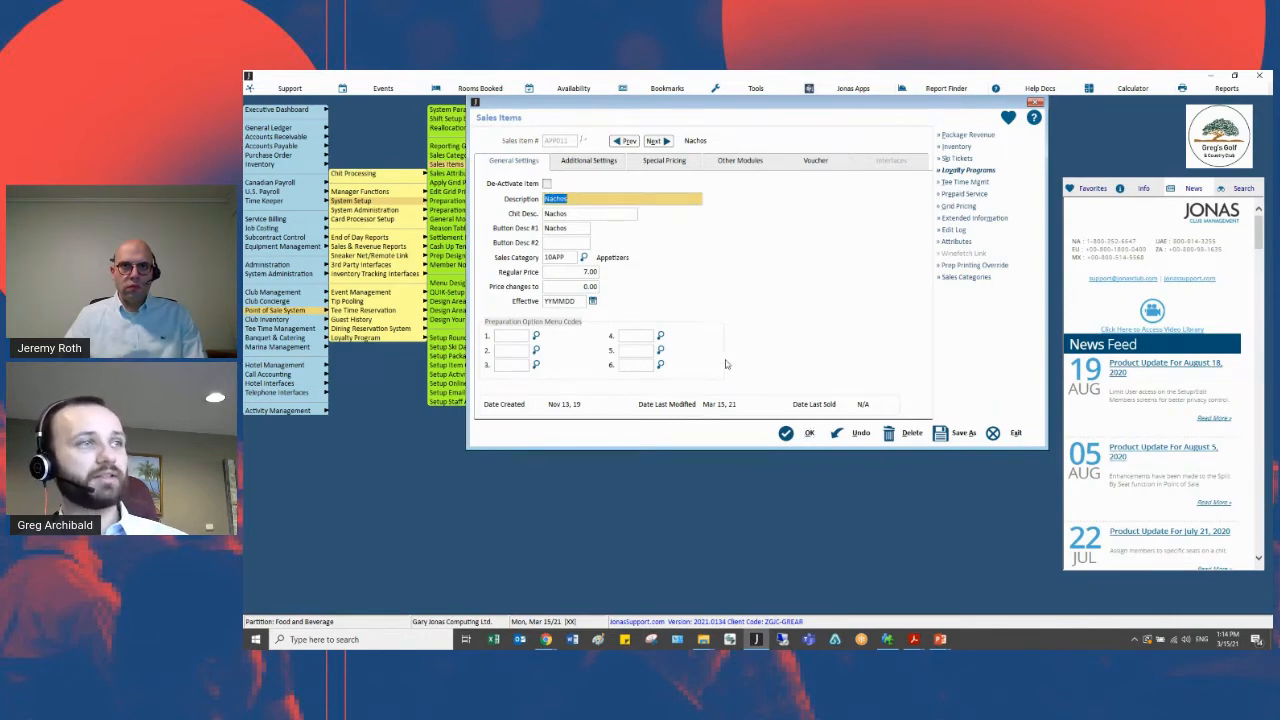
left_click(806, 436)
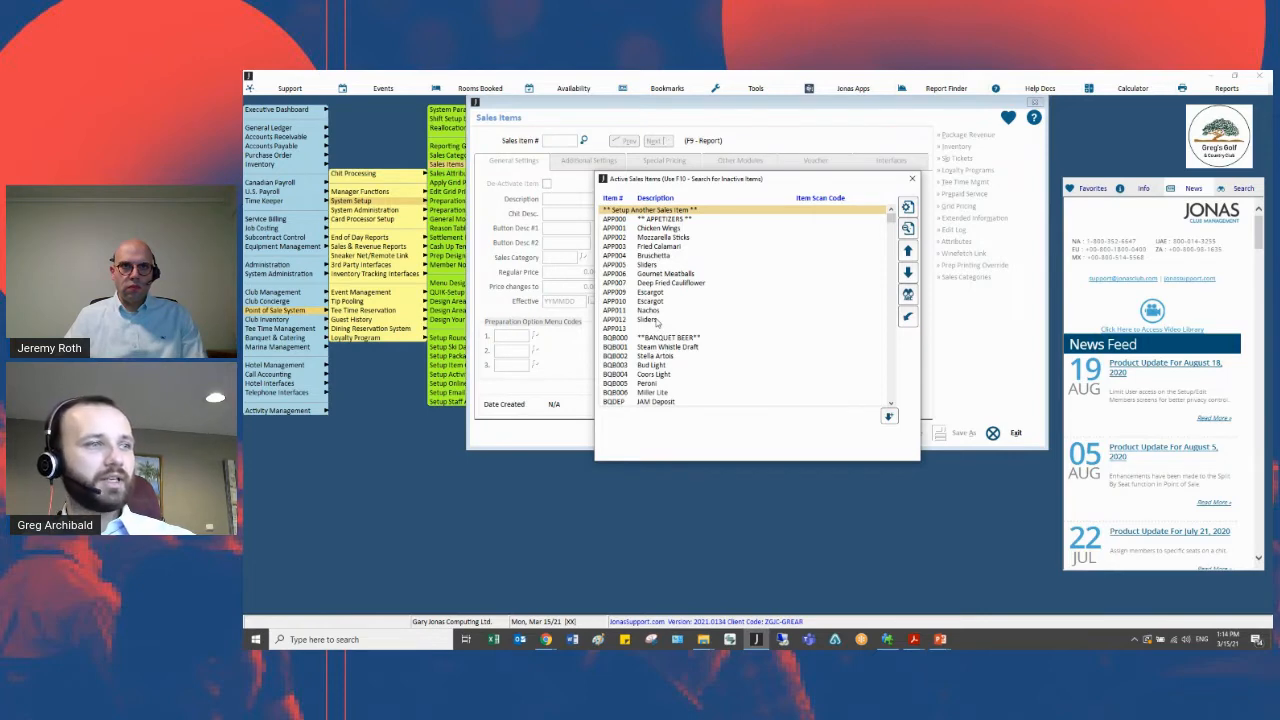
- View the Sliders item record (APP012) without changing it and leave the Sales Items setup
double_click(657, 320)
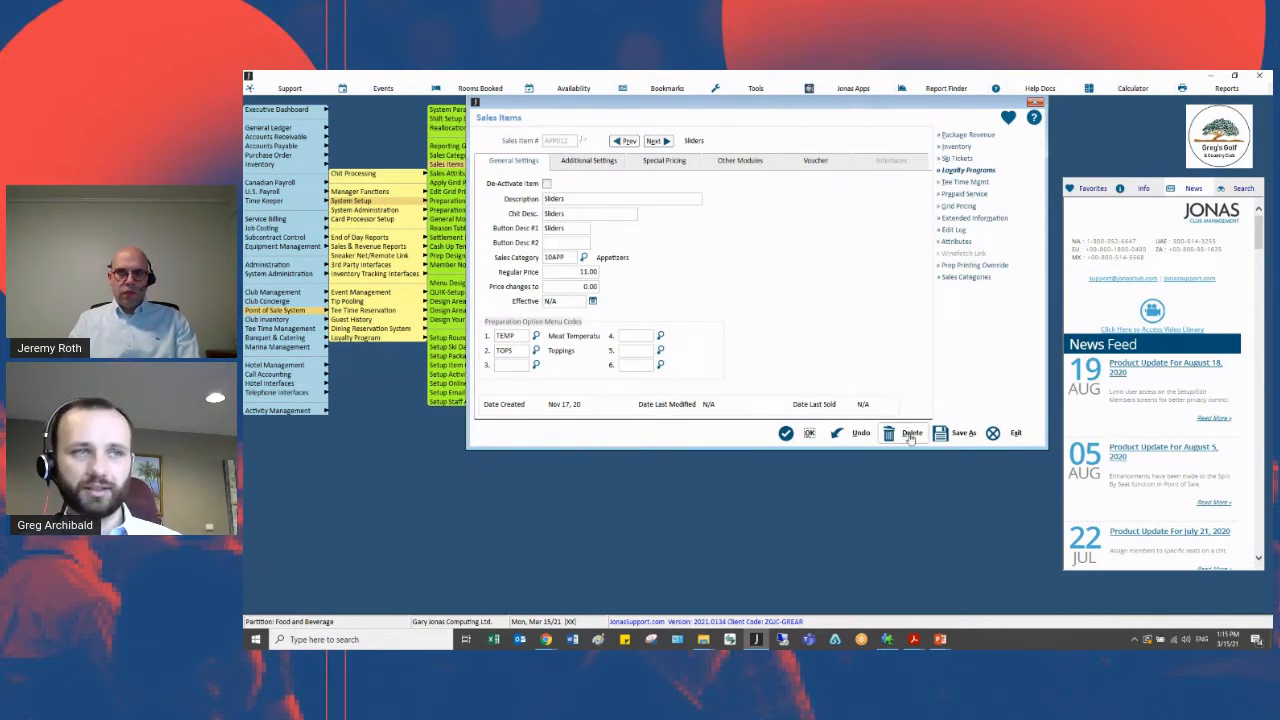
left_click(1016, 433)
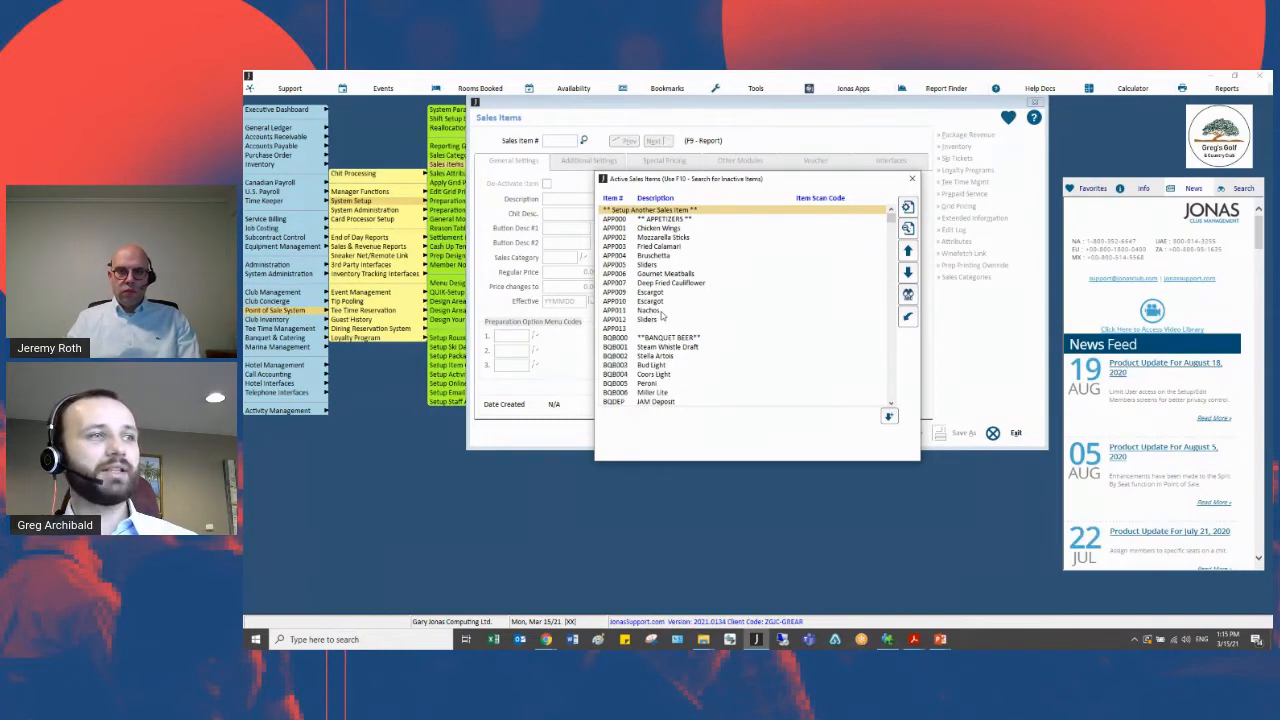
key("Escape")
key("Escape")
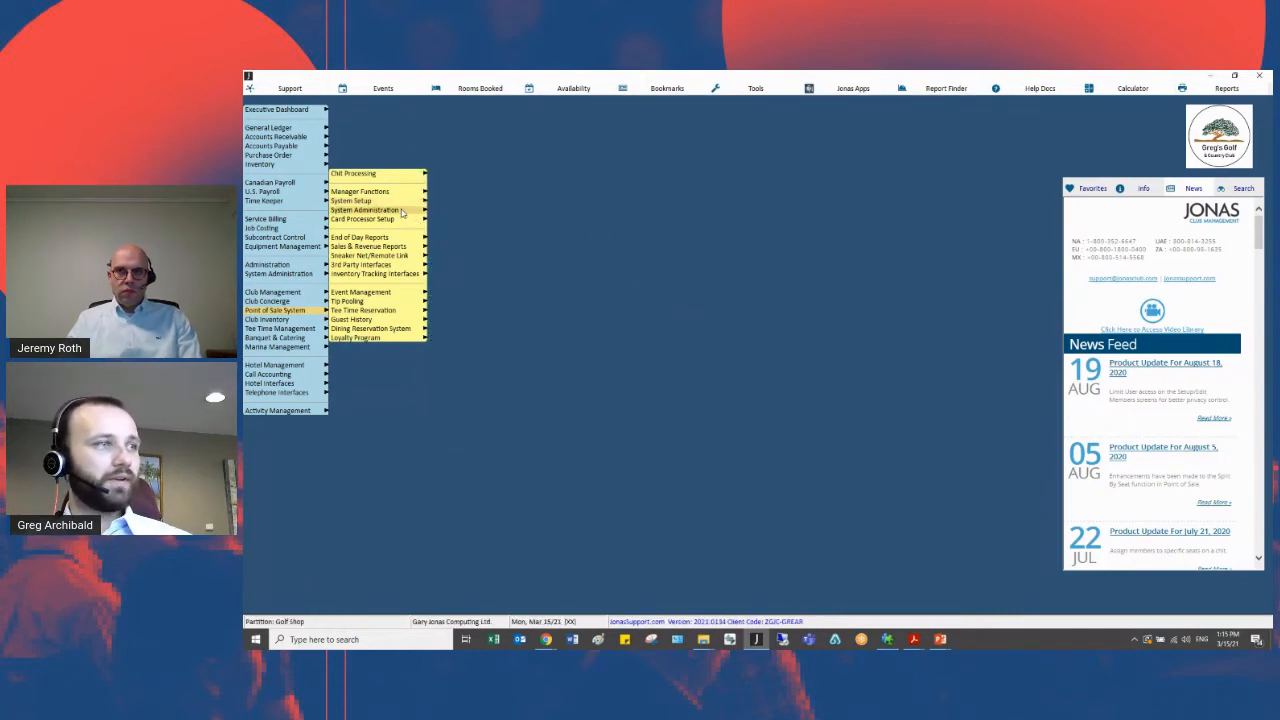
- Open the point of sale Change Item De-Activate Status utility and choose Yes as the de-activate status to set
mouse_move(403, 212)
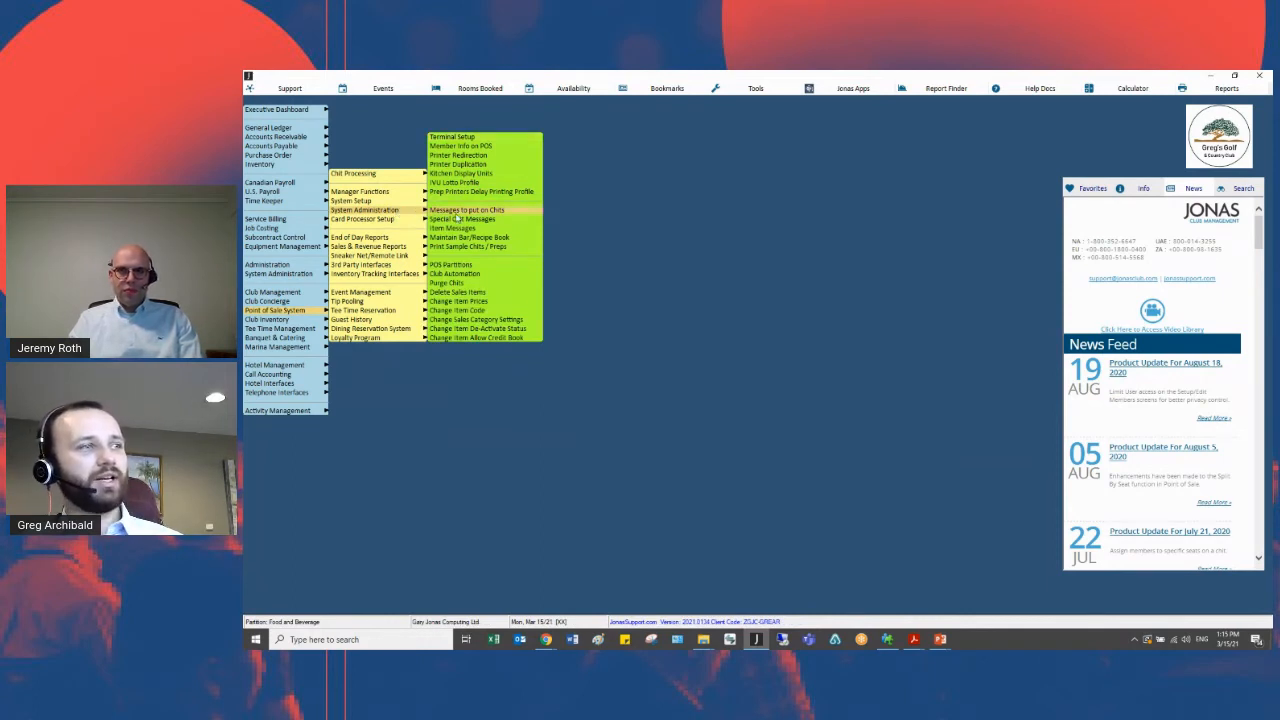
left_click(531, 331)
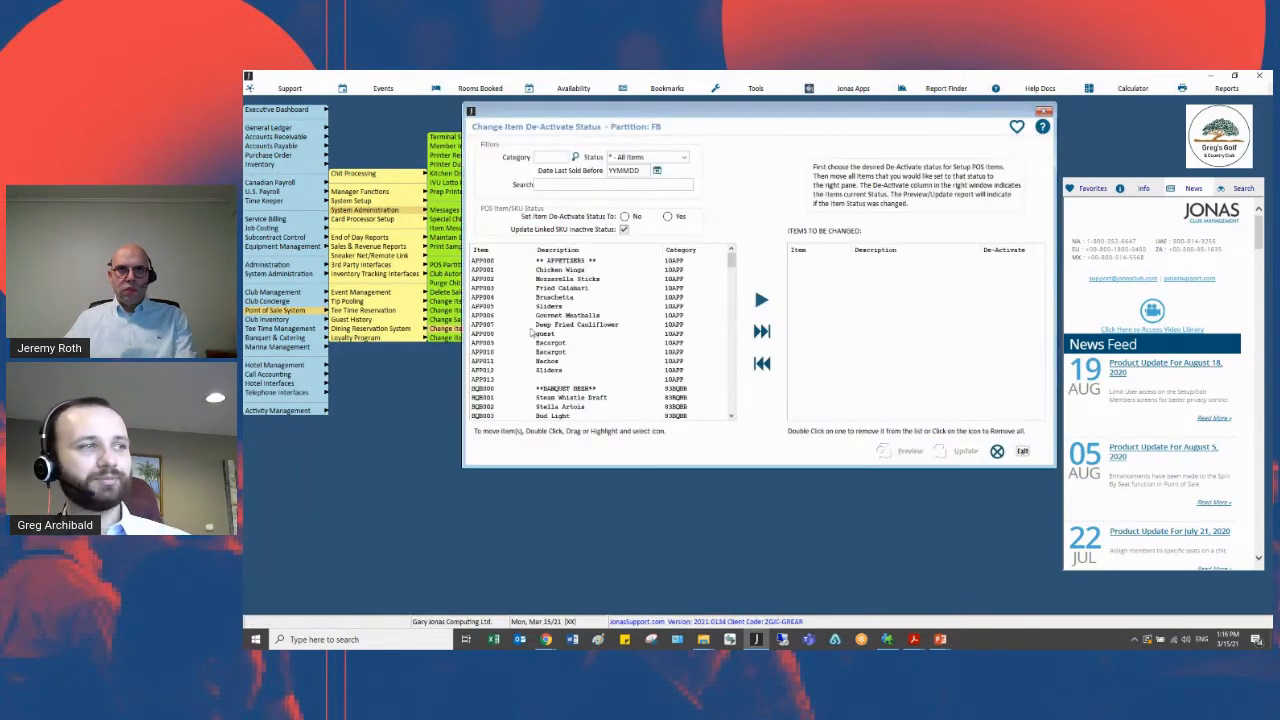
left_click_drag(701, 117, 771, 129)
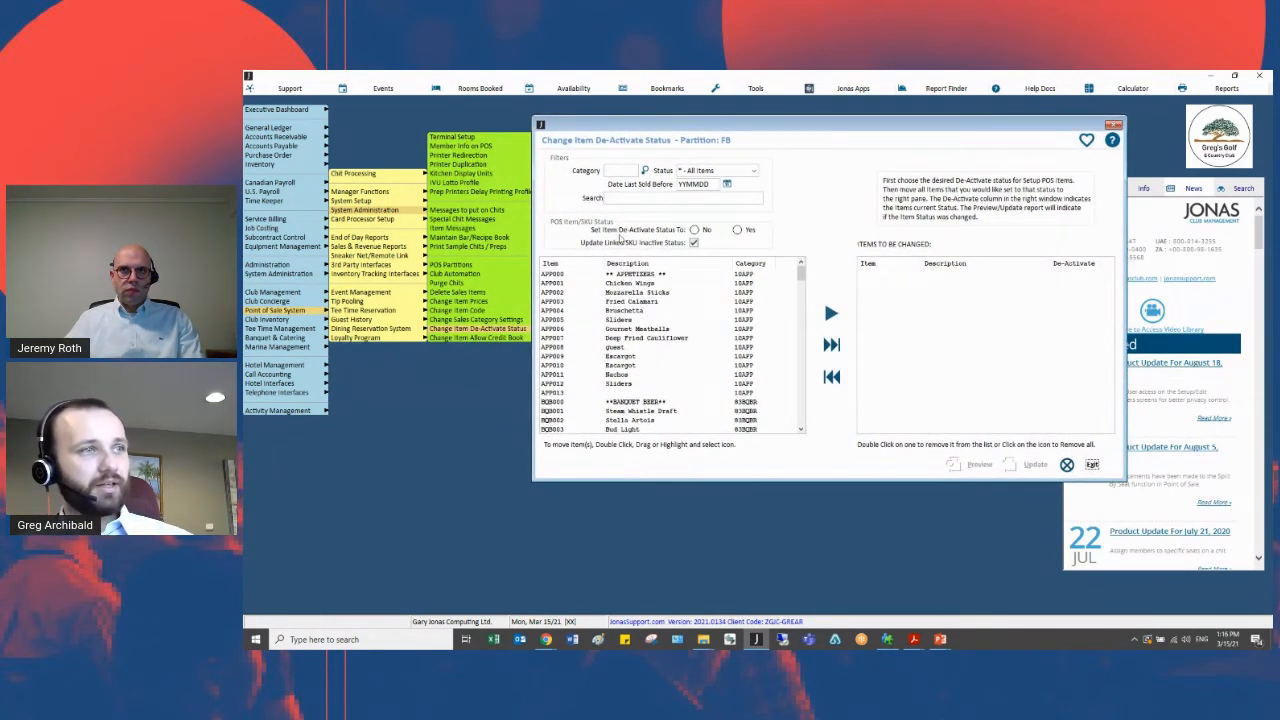
left_click(737, 231)
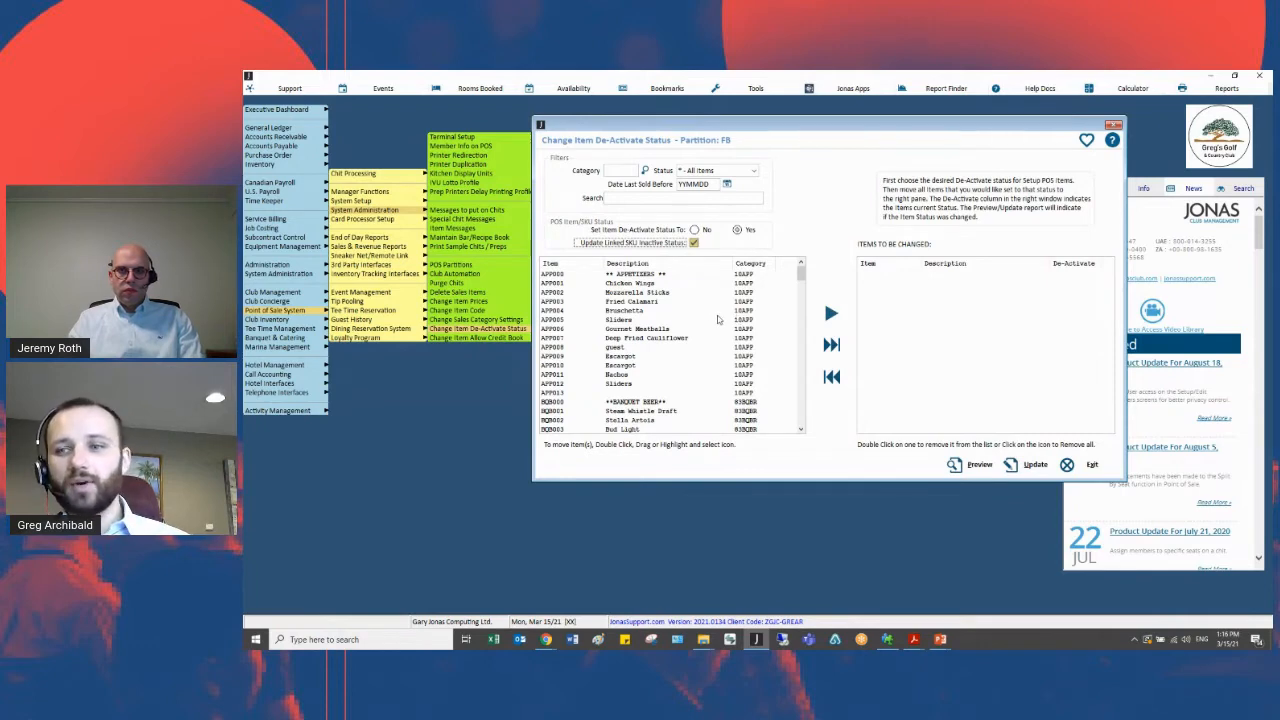
- Add Sliders (APP005), Escargot (APP009), Bruschetta, Gourmet Meatballs, Deep Fried Cauliflower and guest to the items to be changed
double_click(686, 320)
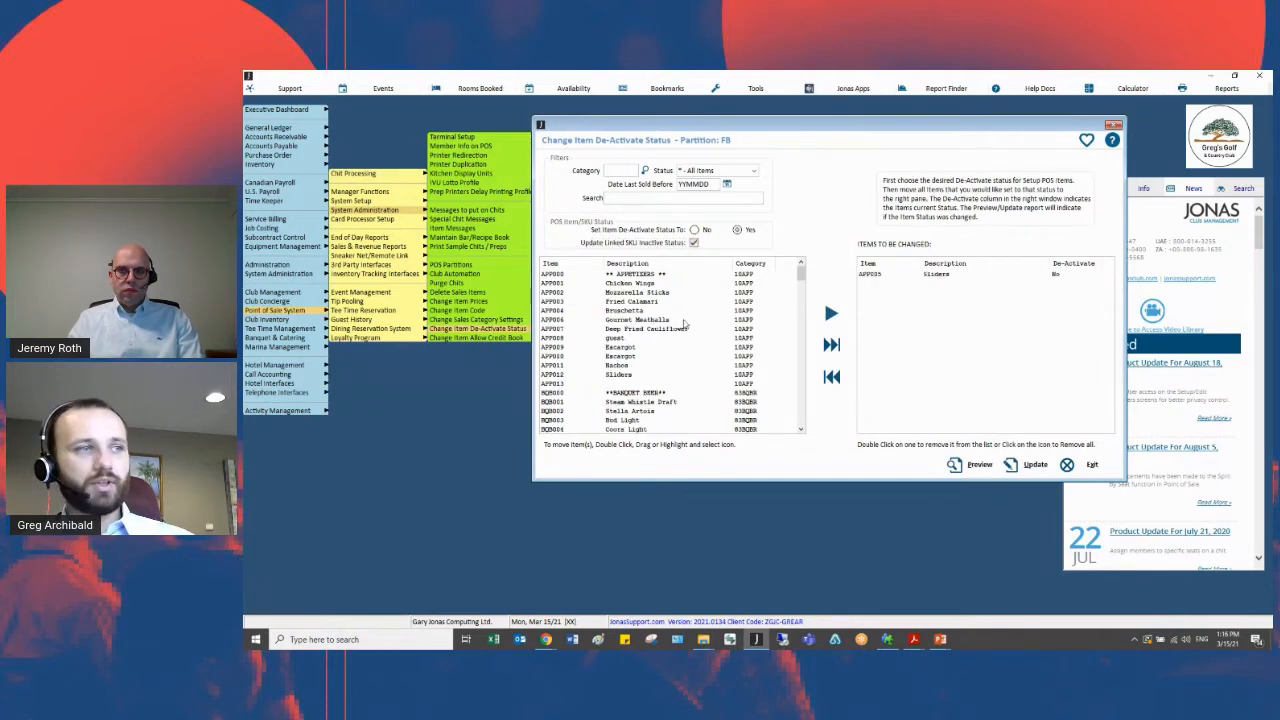
double_click(680, 347)
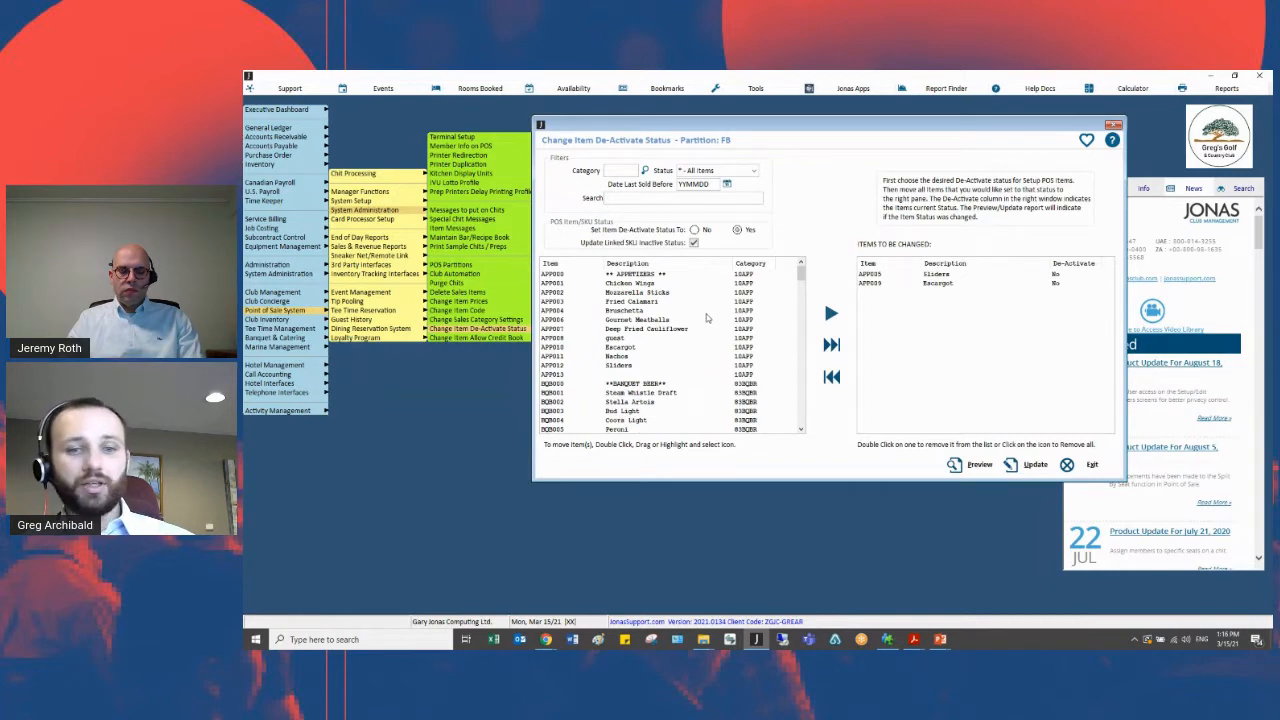
left_click_drag(686, 312, 684, 345)
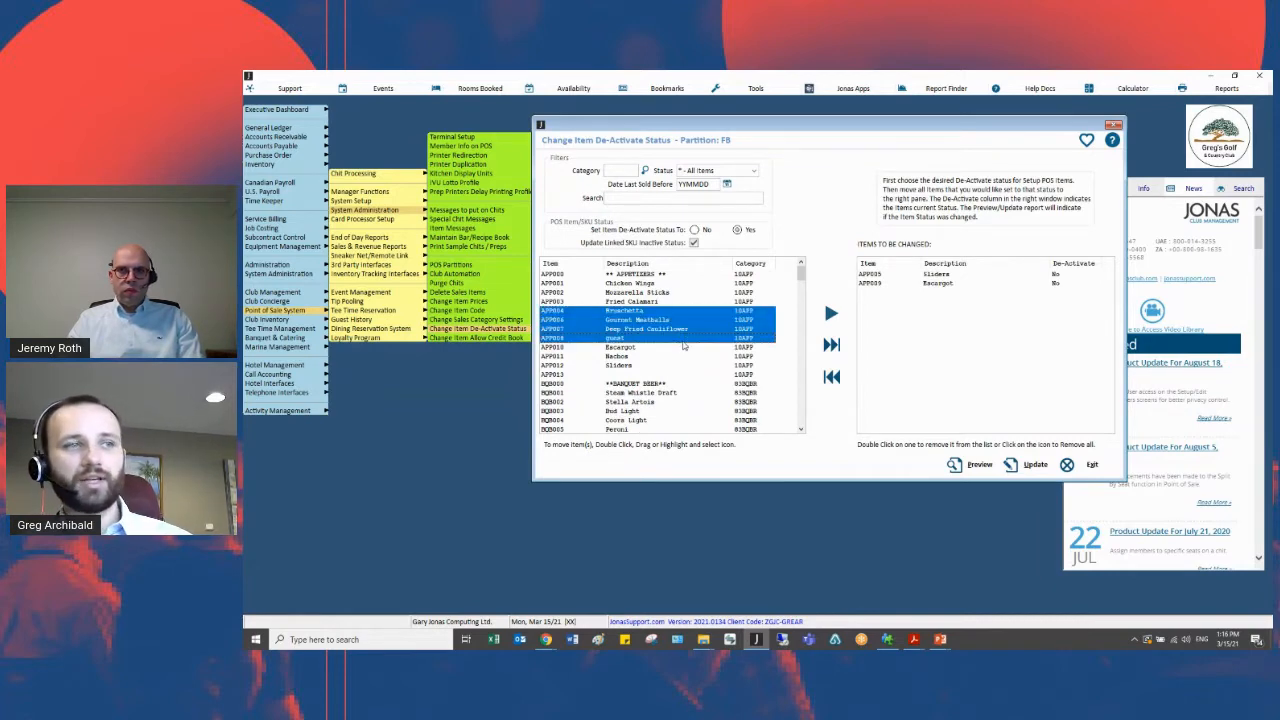
left_click(831, 315)
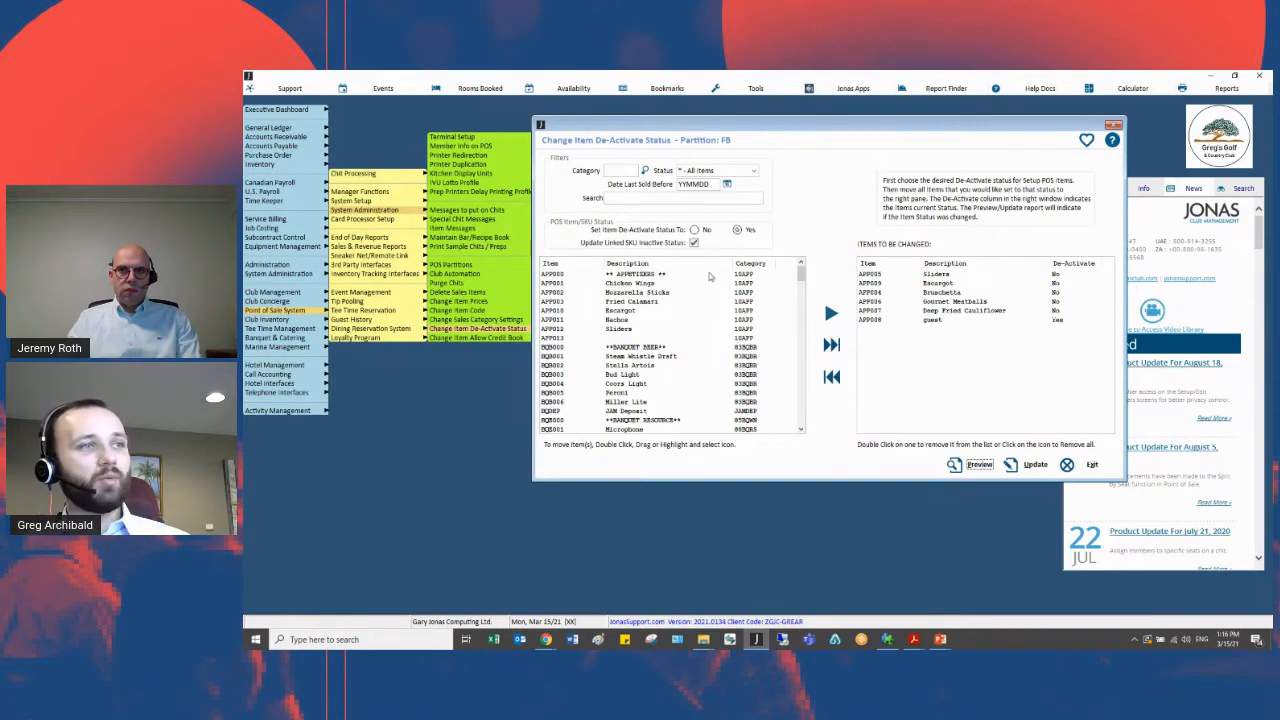
- Filter the available items to those last sold before March 15, 2020
left_click(713, 185)
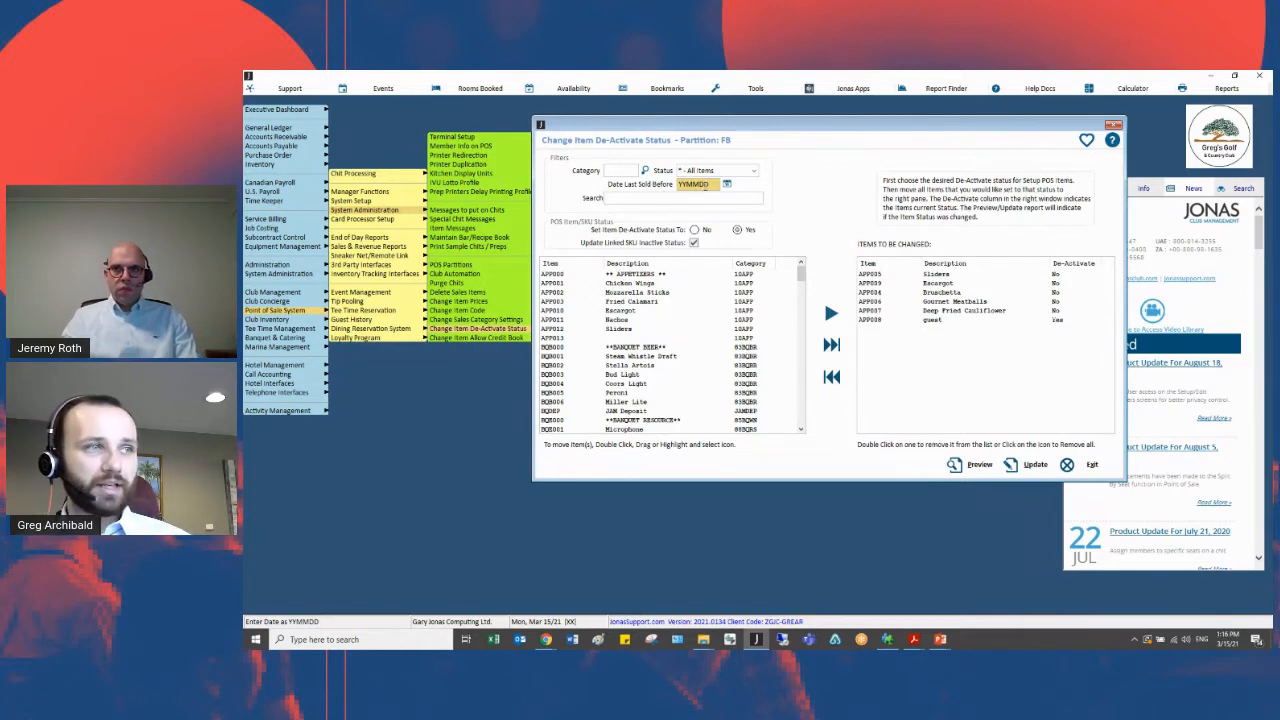
left_click(727, 186)
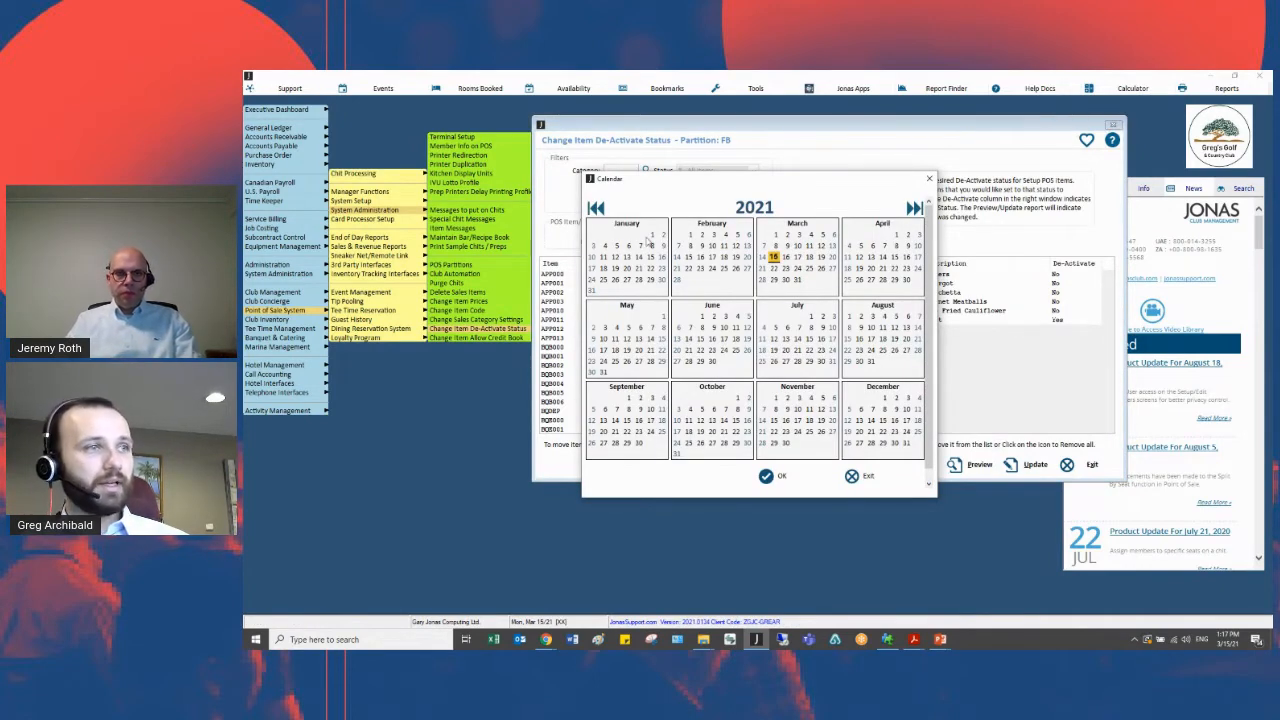
left_click(596, 208)
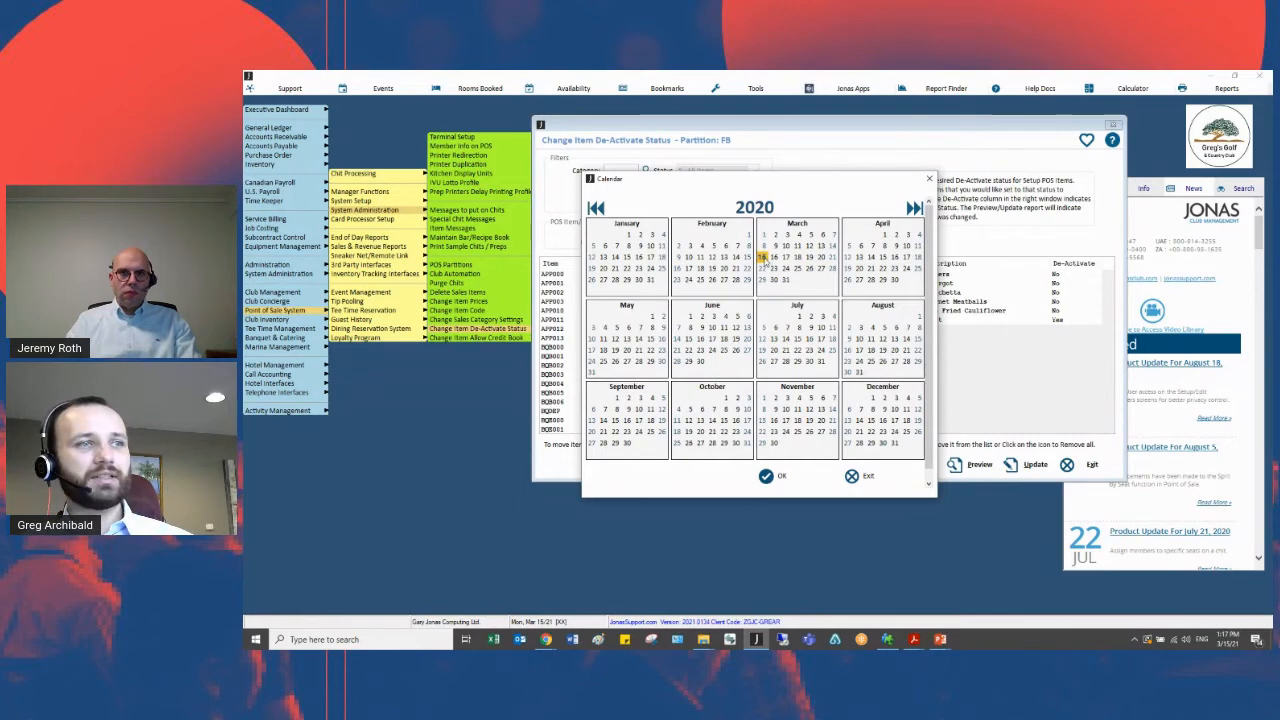
double_click(760, 256)
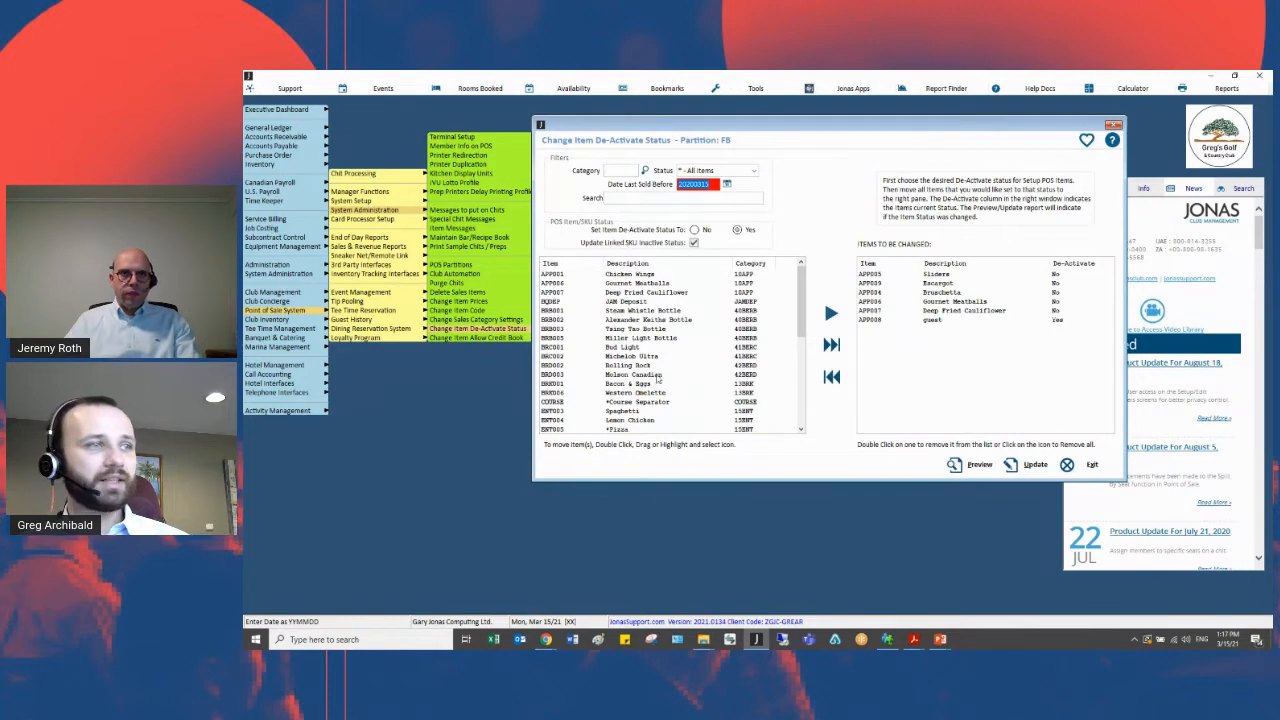
- Add the items from Chicken Wings (APP001) through Course Separator to the items to be changed and leave the utility without updating
left_click(660, 276)
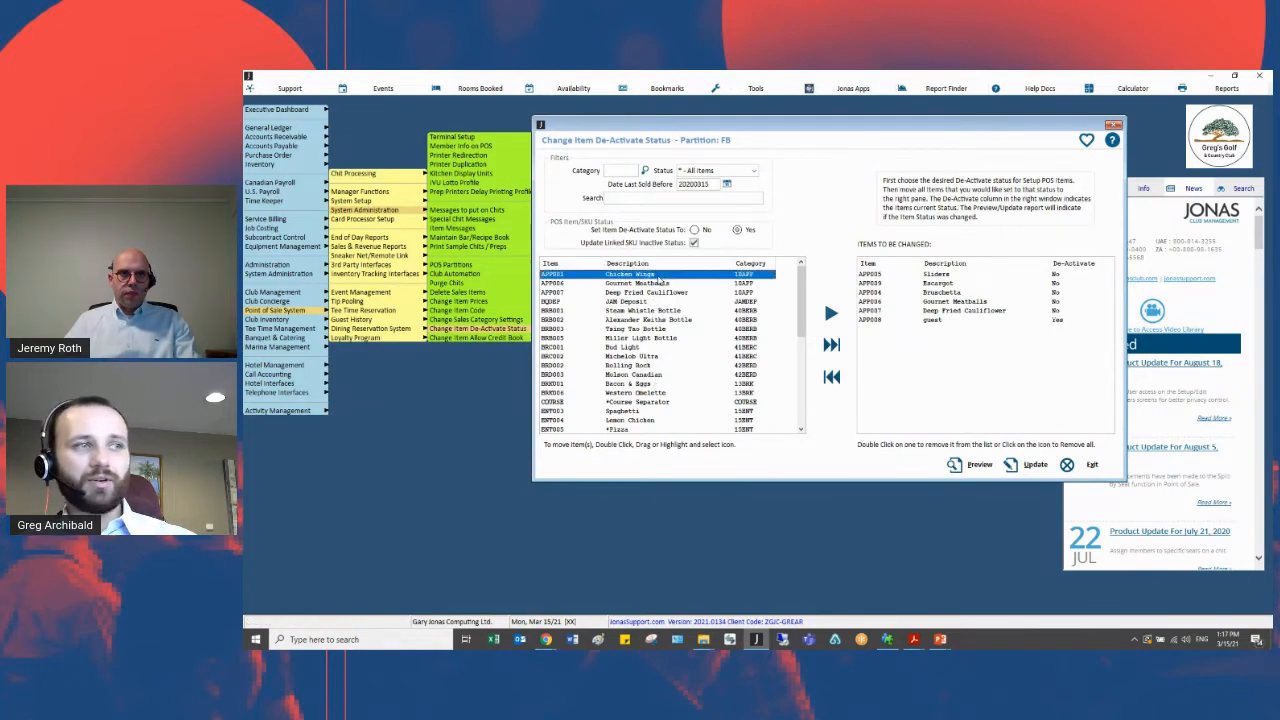
left_click(672, 402, "shift")
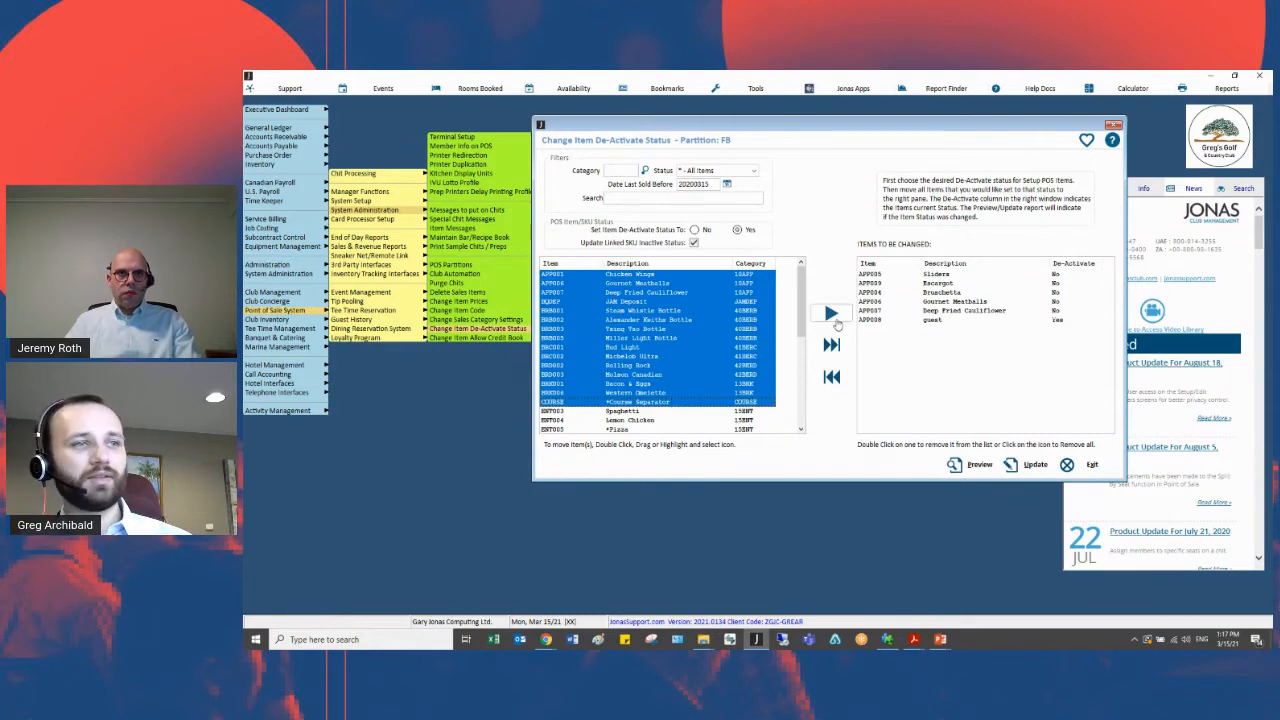
left_click(832, 314)
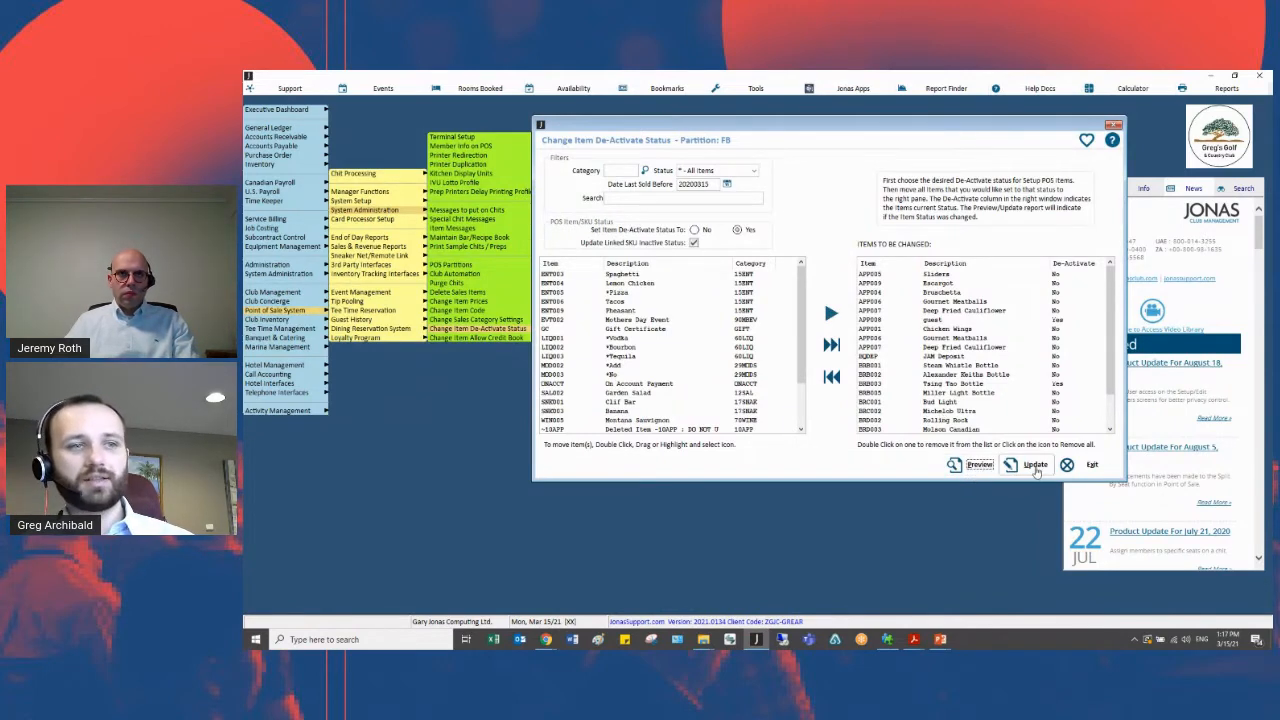
left_click(1092, 465)
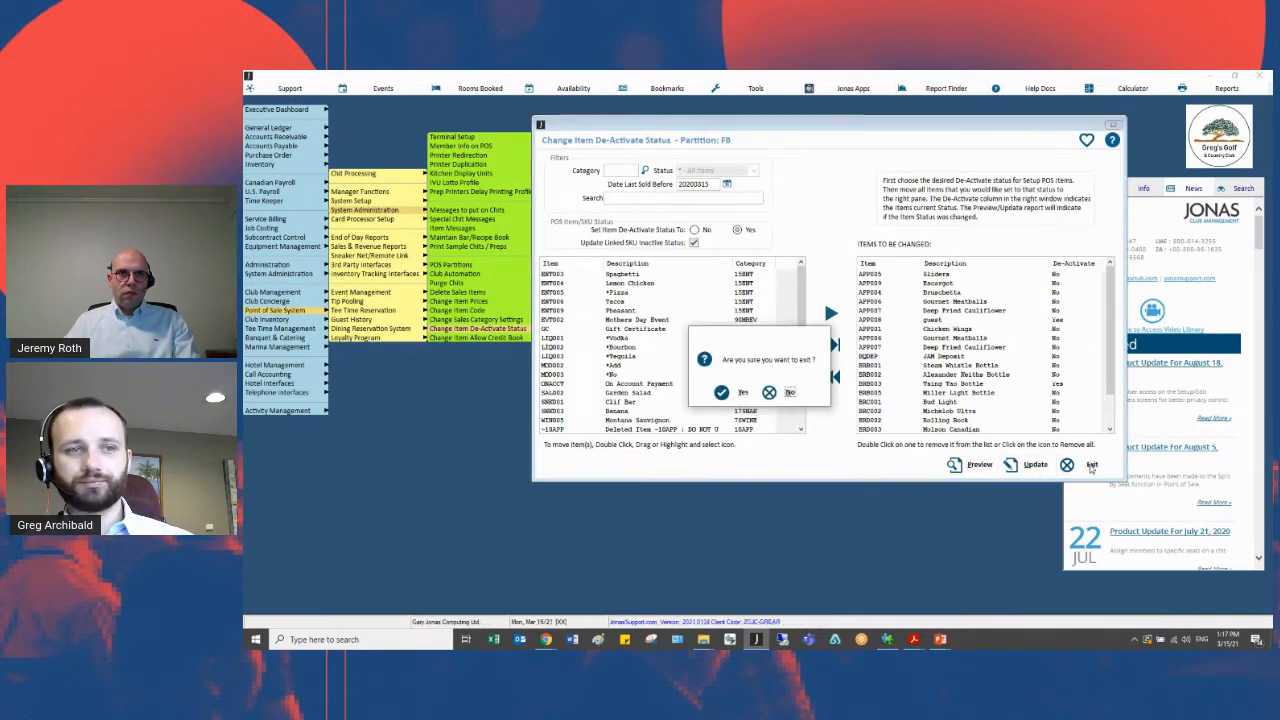
left_click(728, 391)
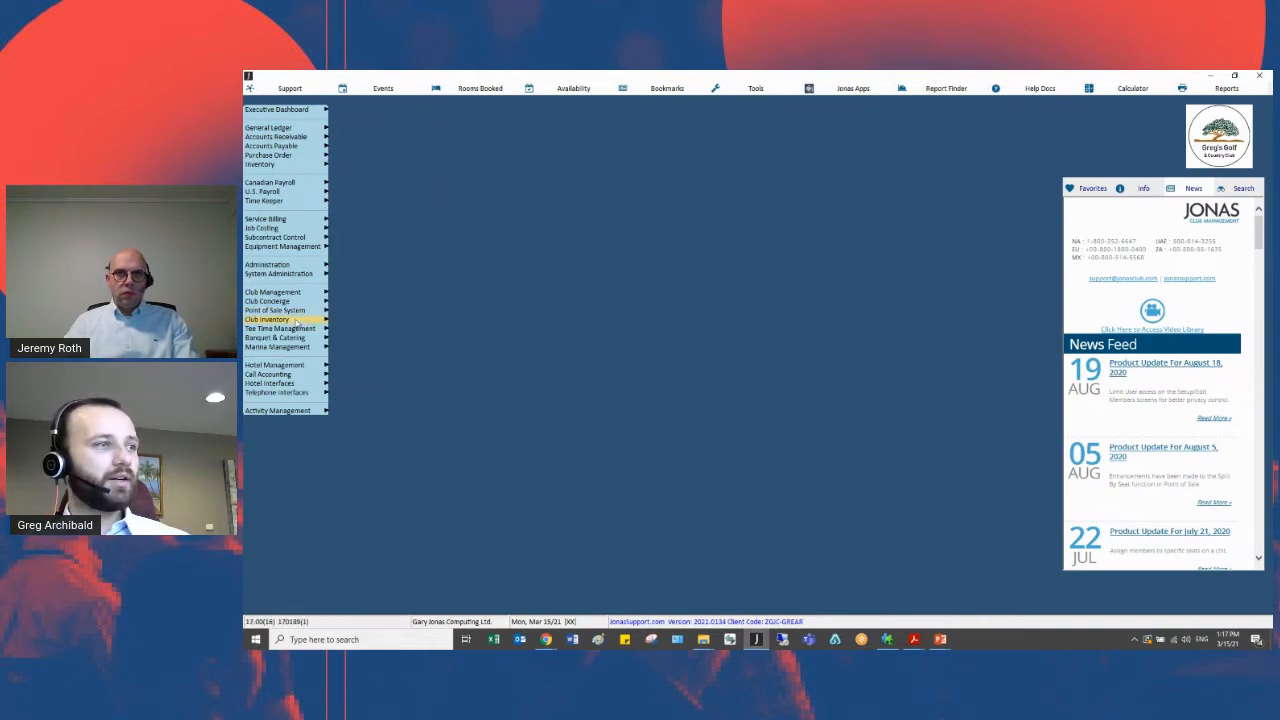
- Open the Golf Shop record for Titleist Pro V1 (SKU 100001) in the club inventory SKU setup
mouse_move(296, 318)
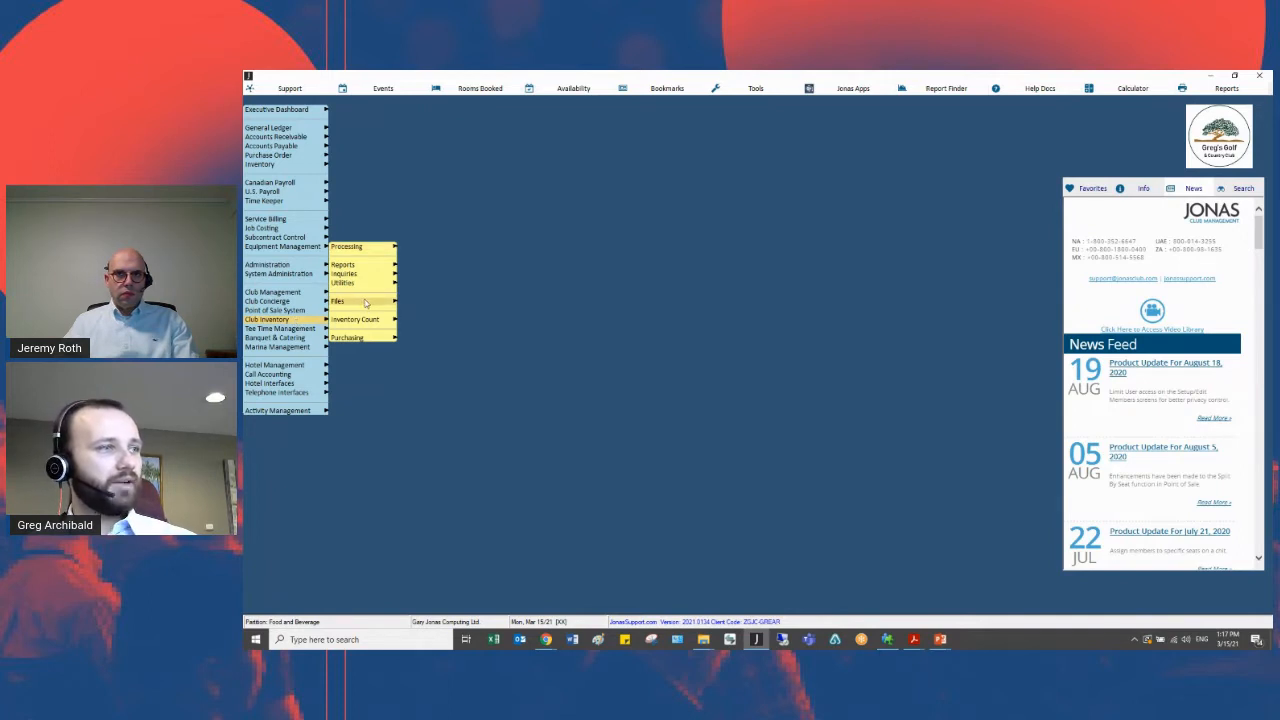
mouse_move(366, 302)
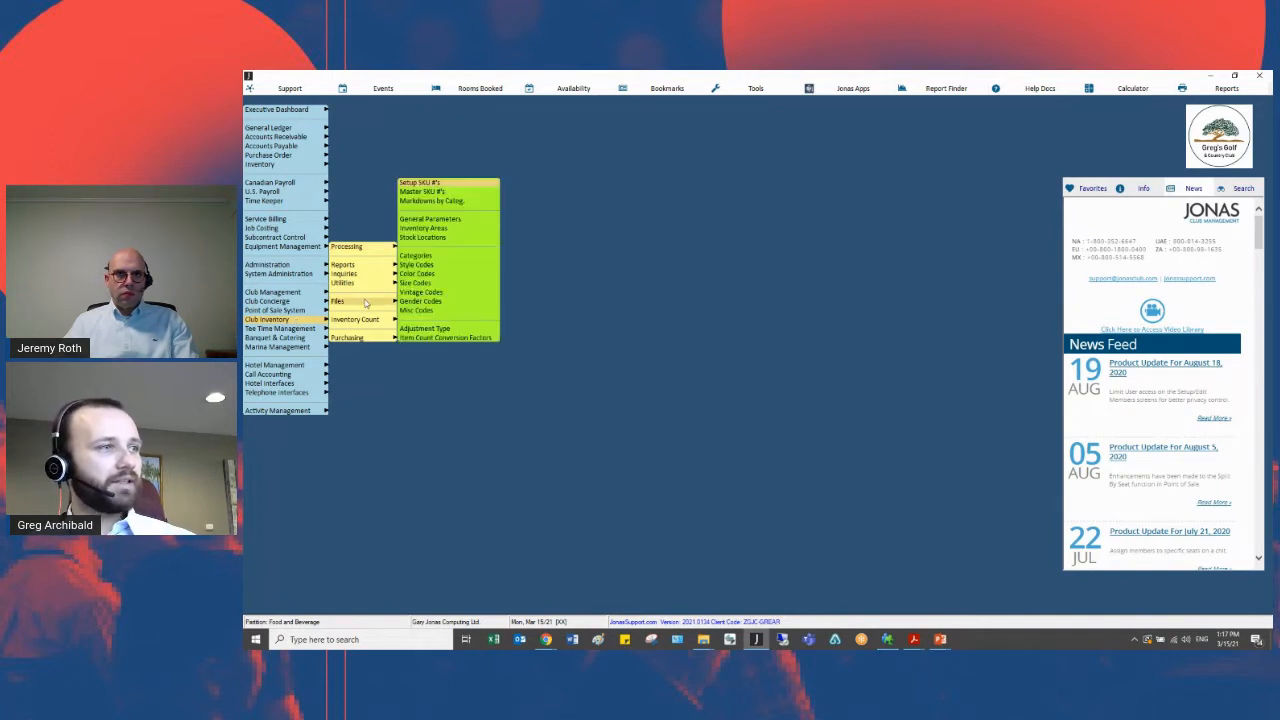
left_click(455, 185)
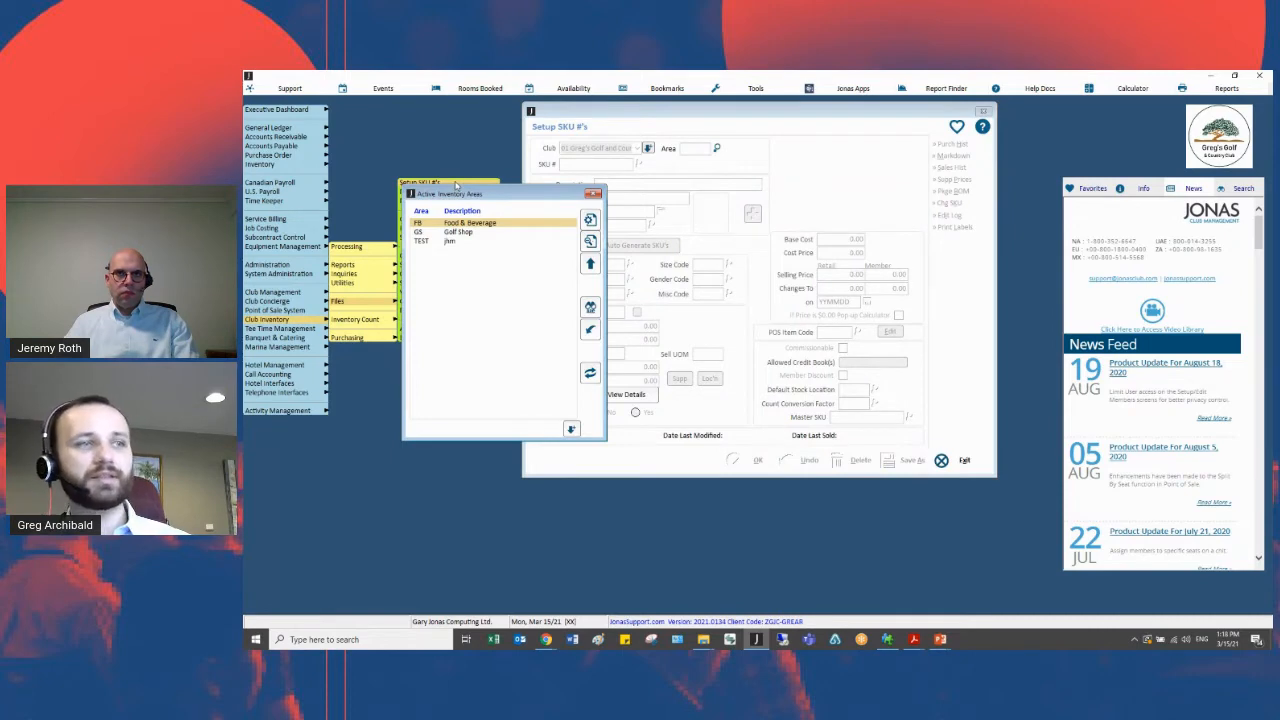
double_click(471, 233)
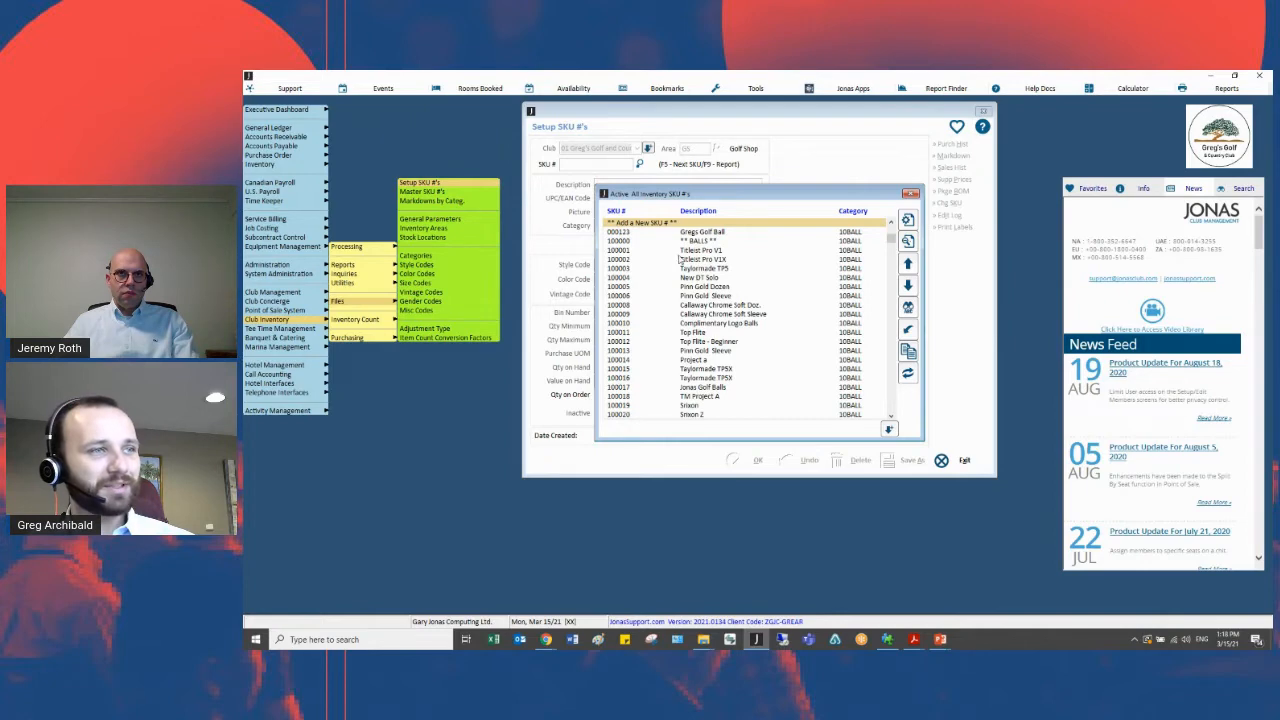
double_click(694, 252)
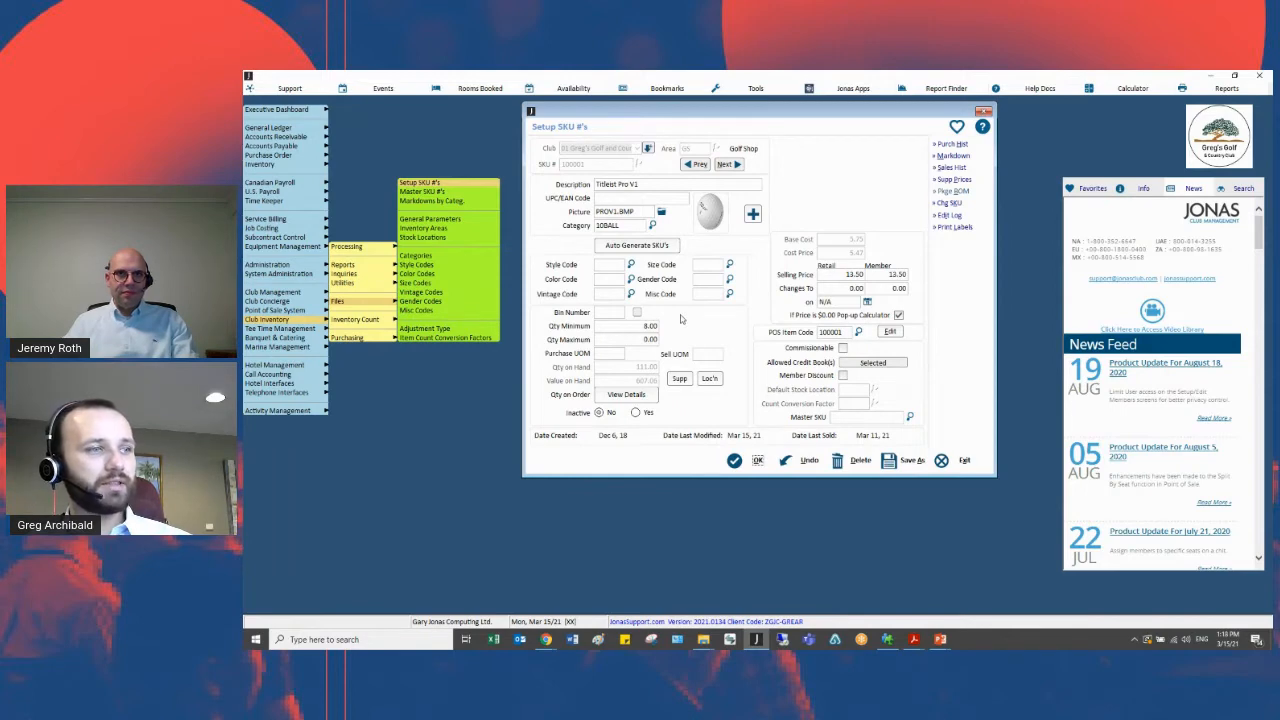
- Mark the Titleist Pro V1 SKU as inactive, de-activate its linked POS sales item as well, and save the record
left_click(636, 413)
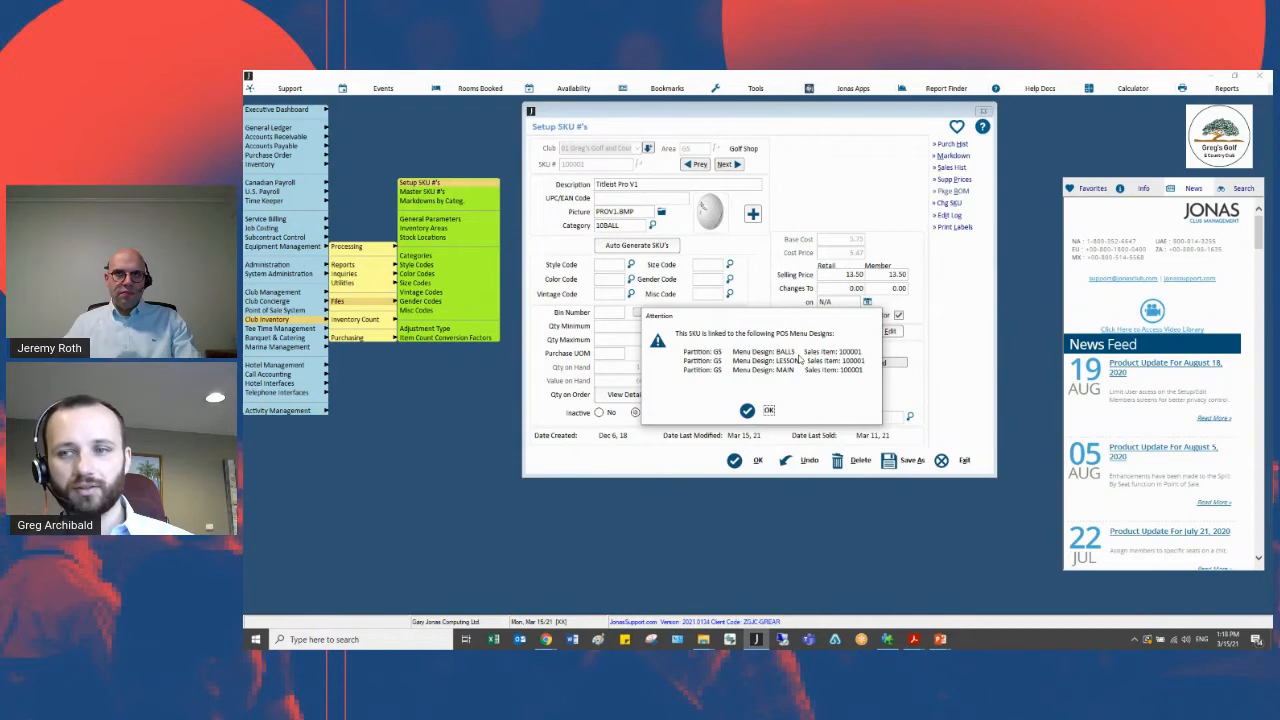
left_click(769, 410)
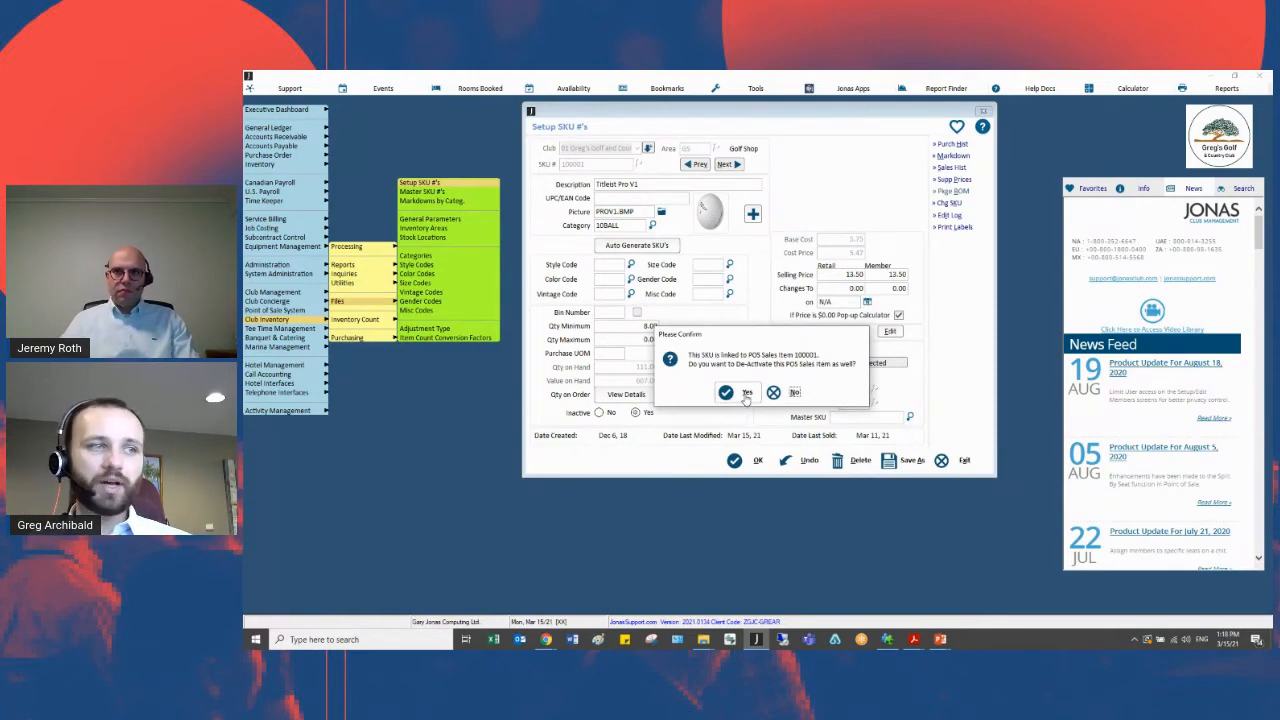
left_click(746, 393)
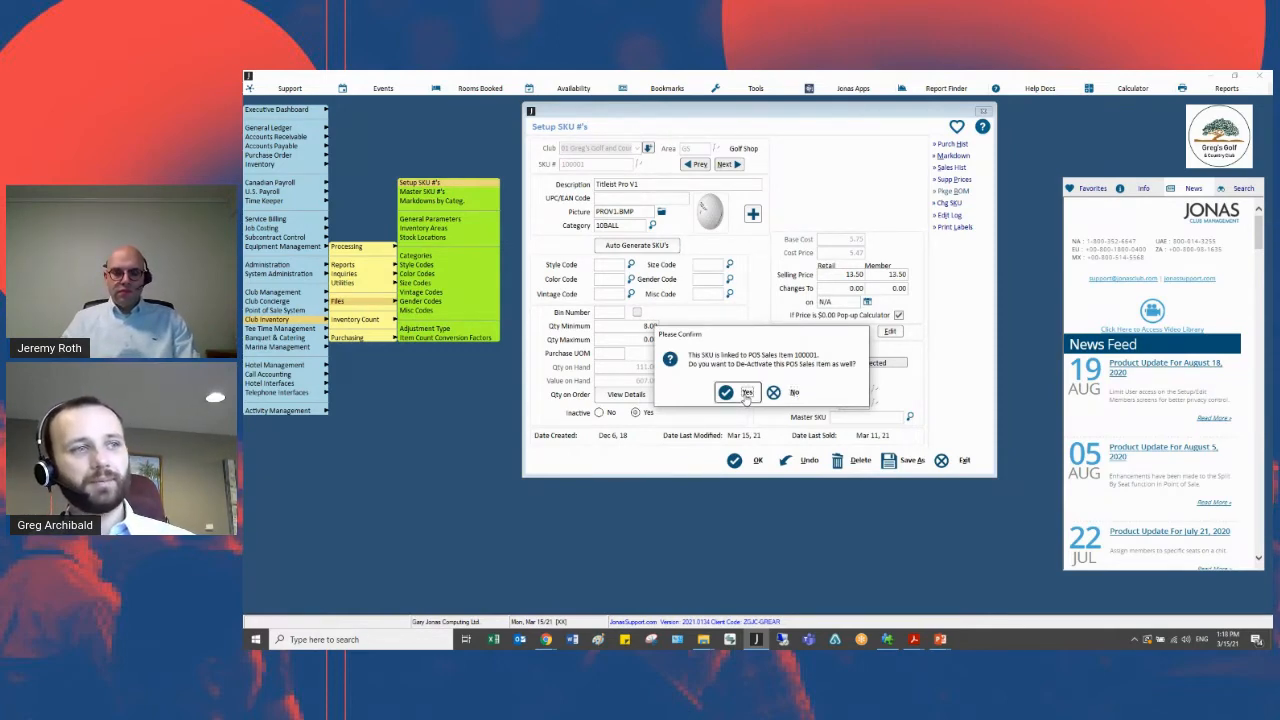
left_click(750, 462)
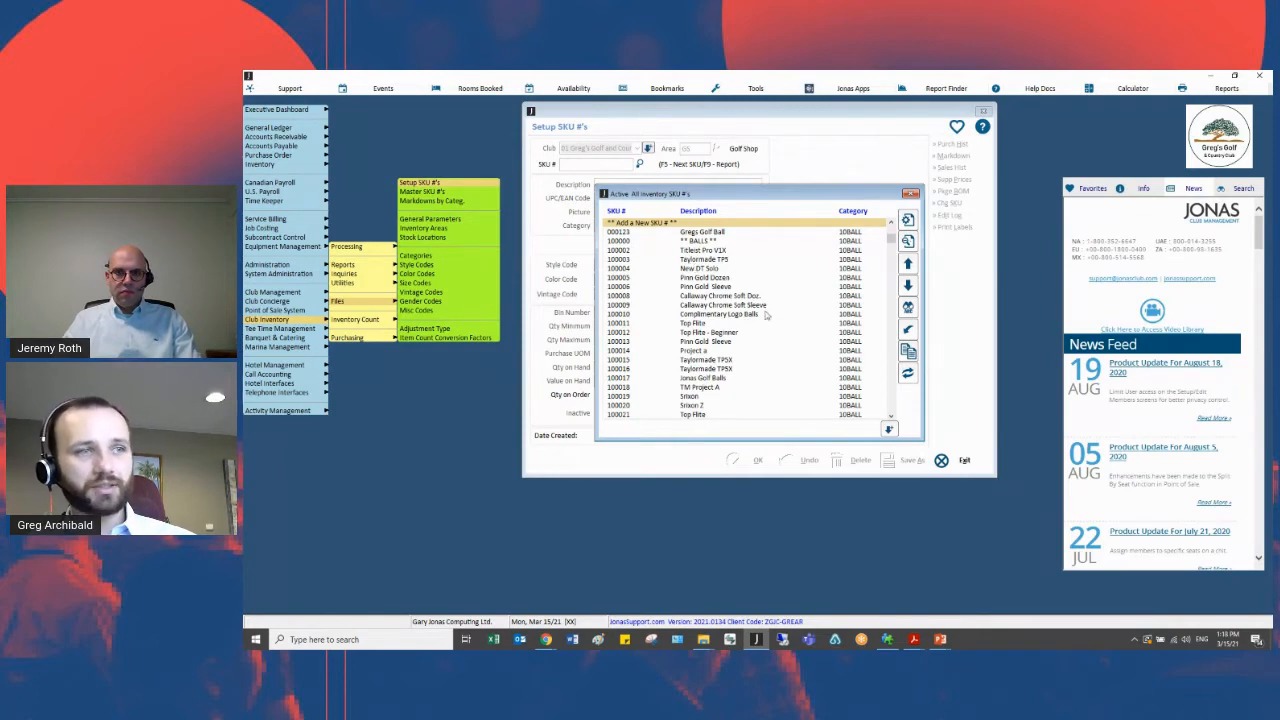
- Reopen Titleist Pro V1 from the inactive SKUs, make it and its linked POS sales item active, save, and leave the SKU setup
left_click(907, 375)
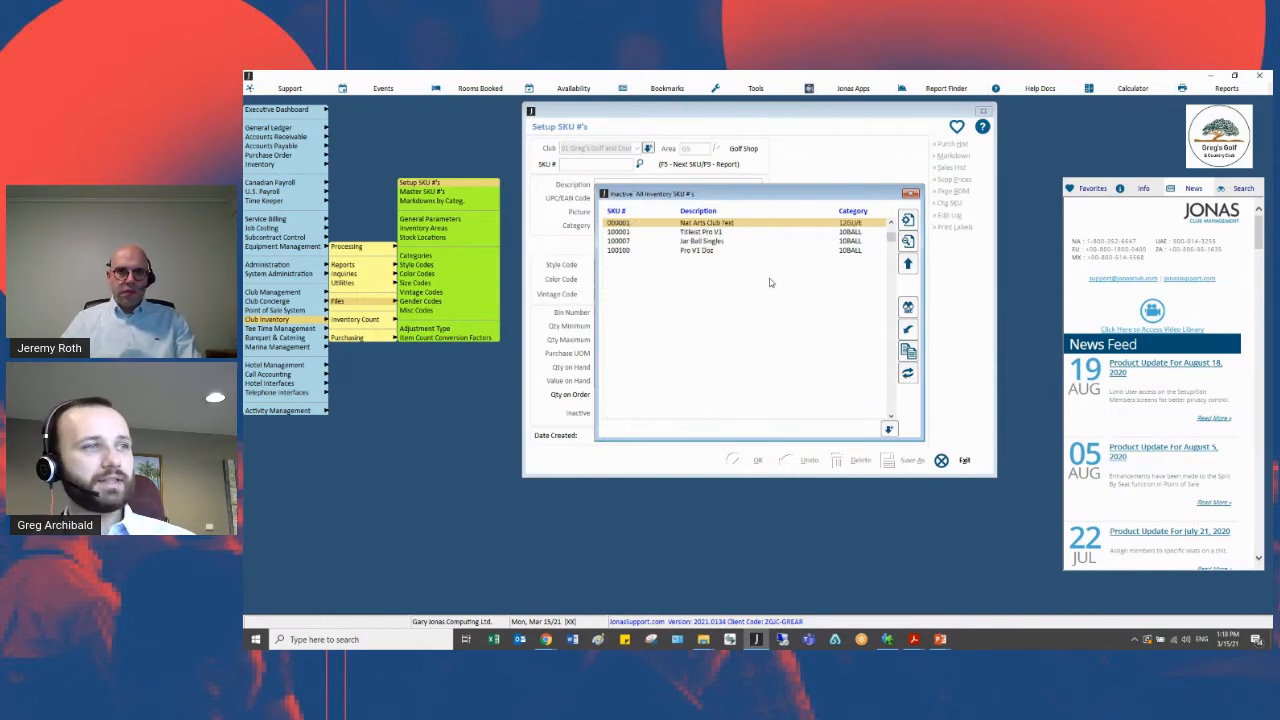
double_click(727, 232)
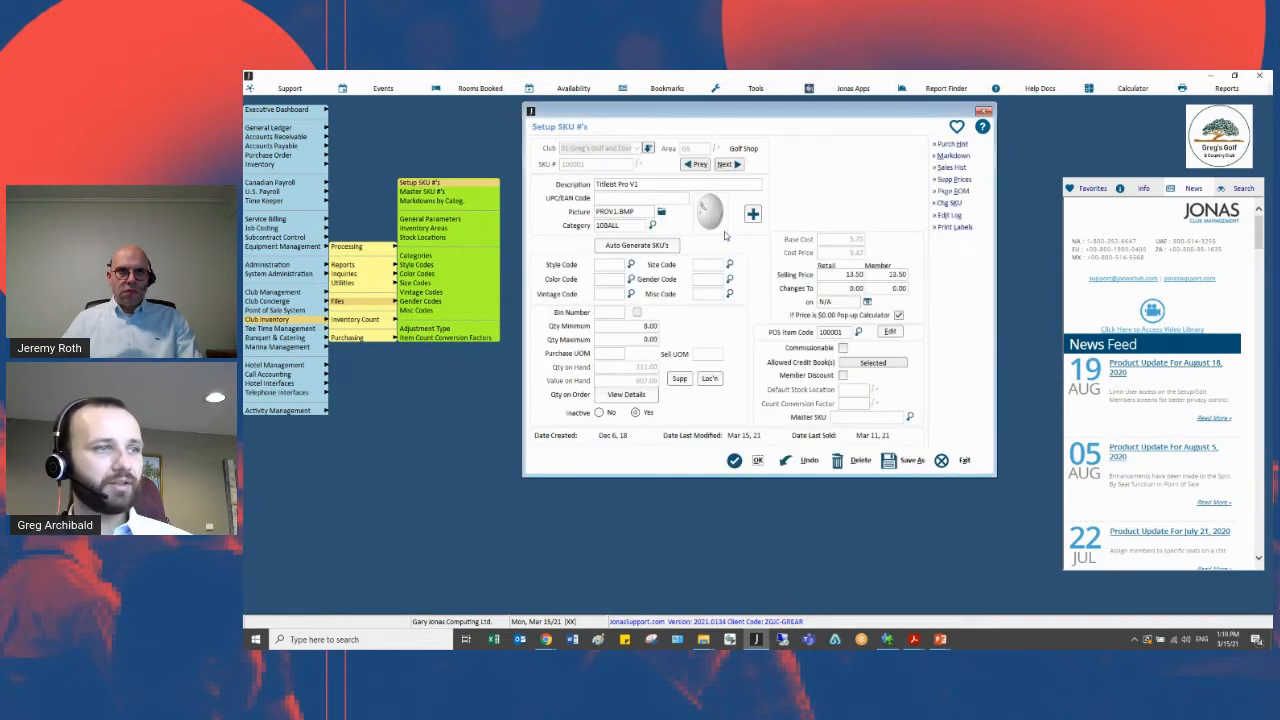
left_click(600, 414)
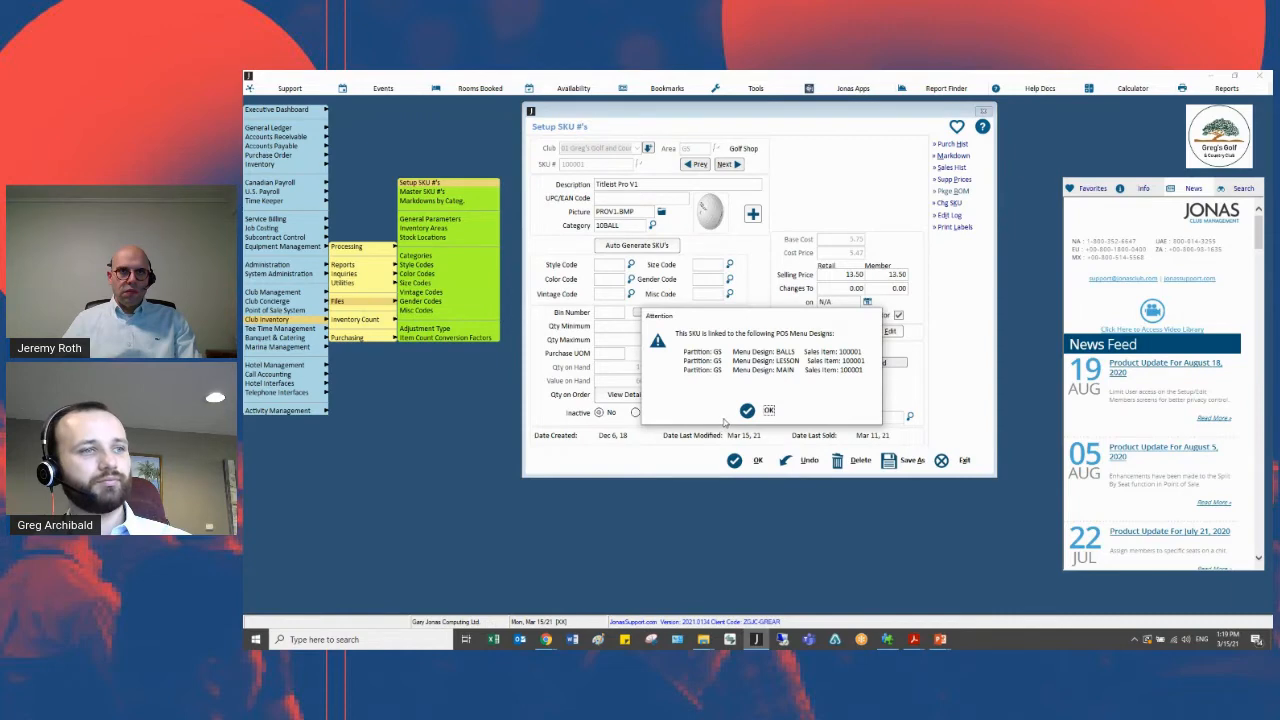
left_click(750, 410)
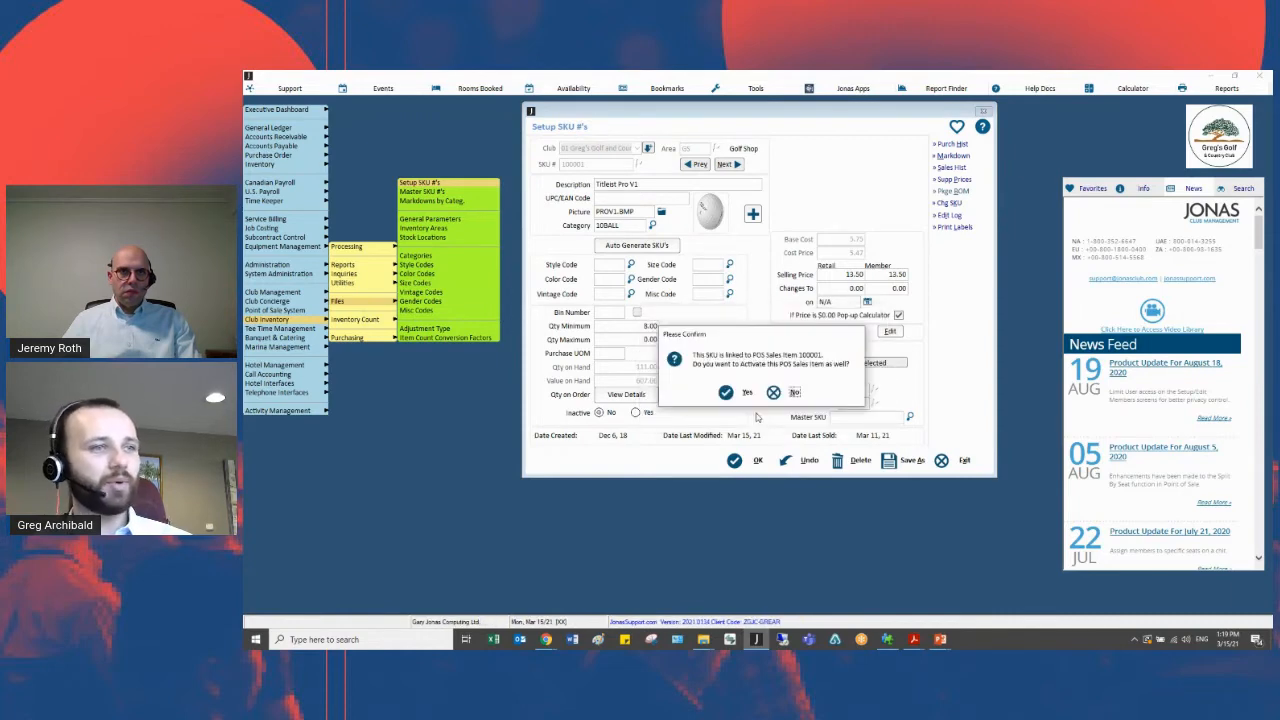
left_click(746, 393)
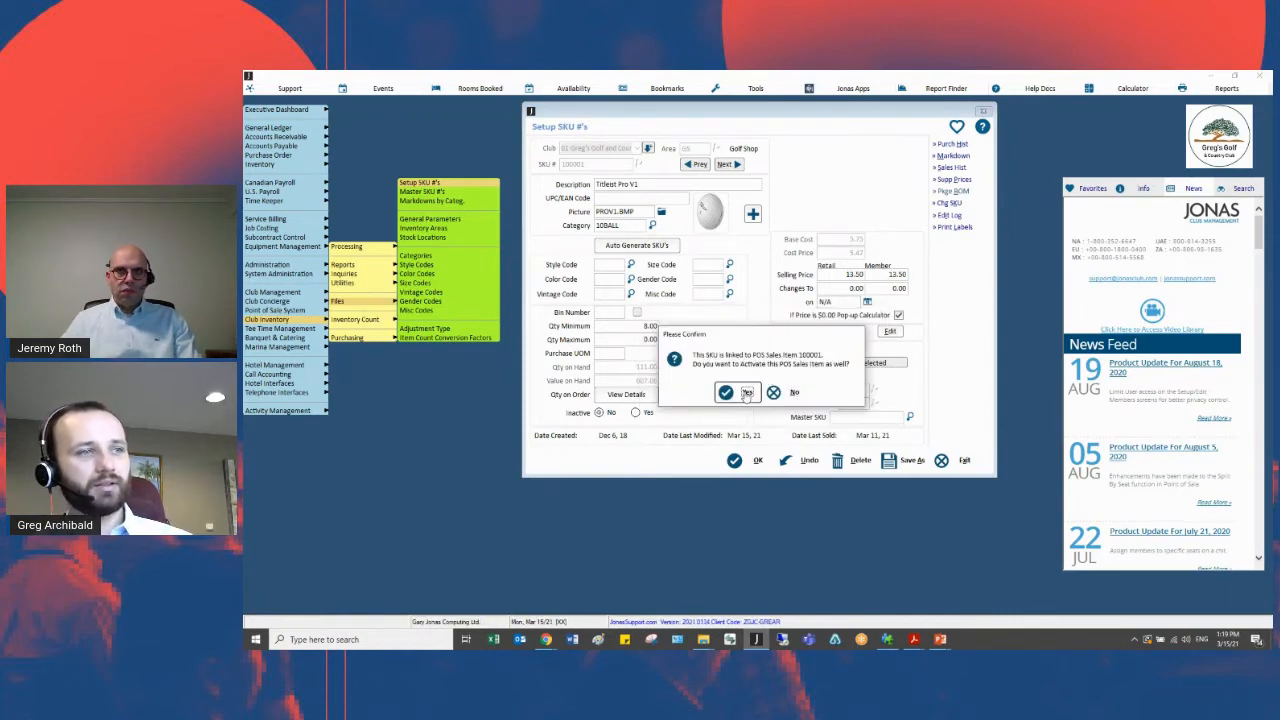
left_click(757, 462)
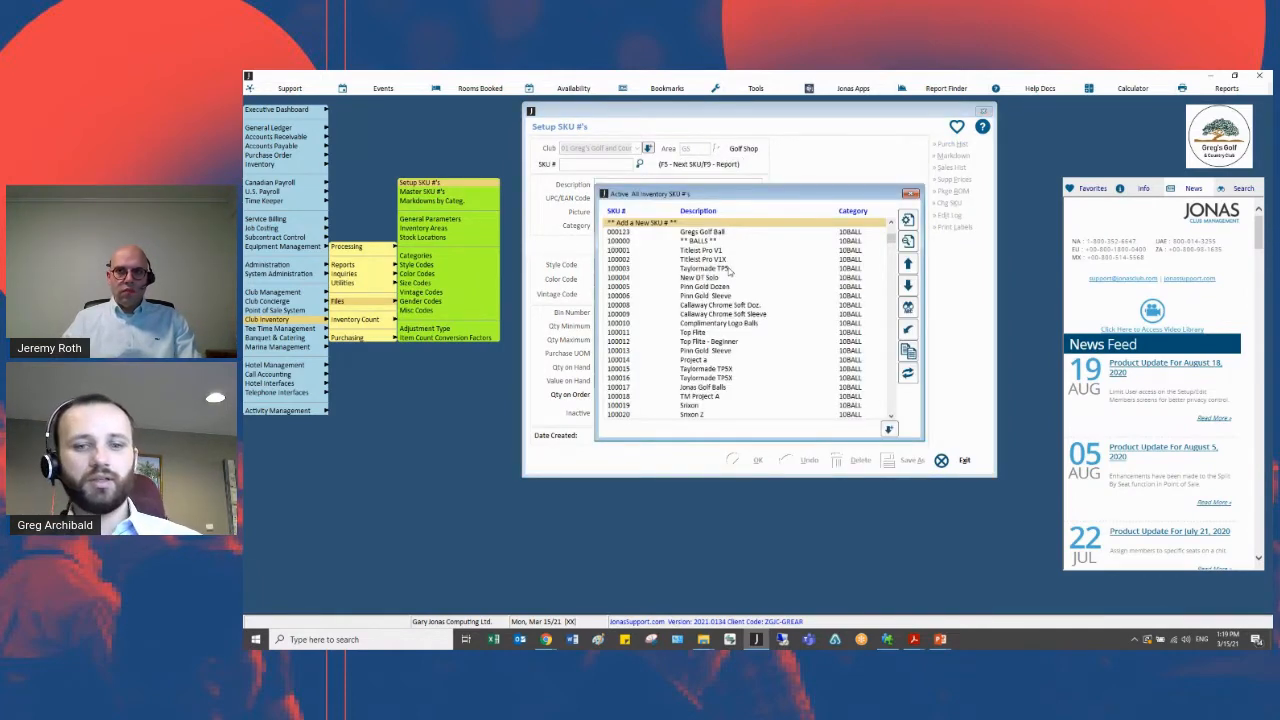
key("Escape")
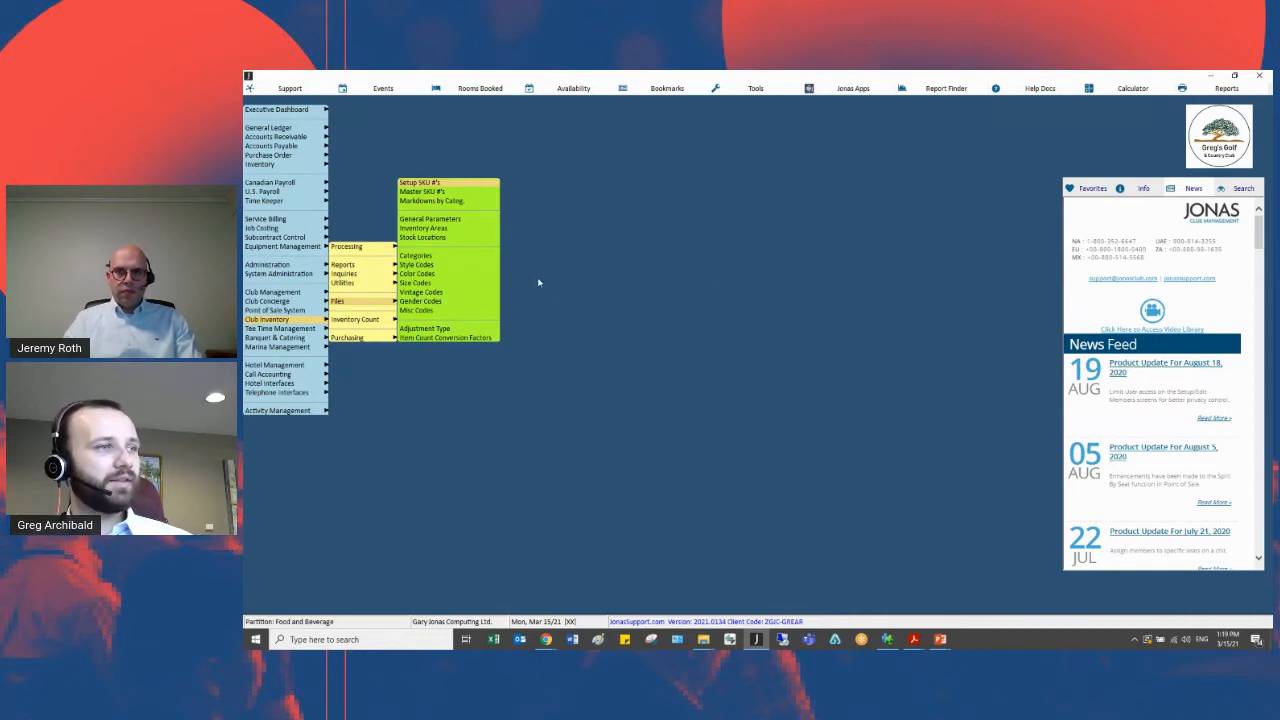
- Open the club inventory Change SKU Inactive Status utility for the Golf Shop and choose Yes as the inactive status to set
mouse_move(379, 288)
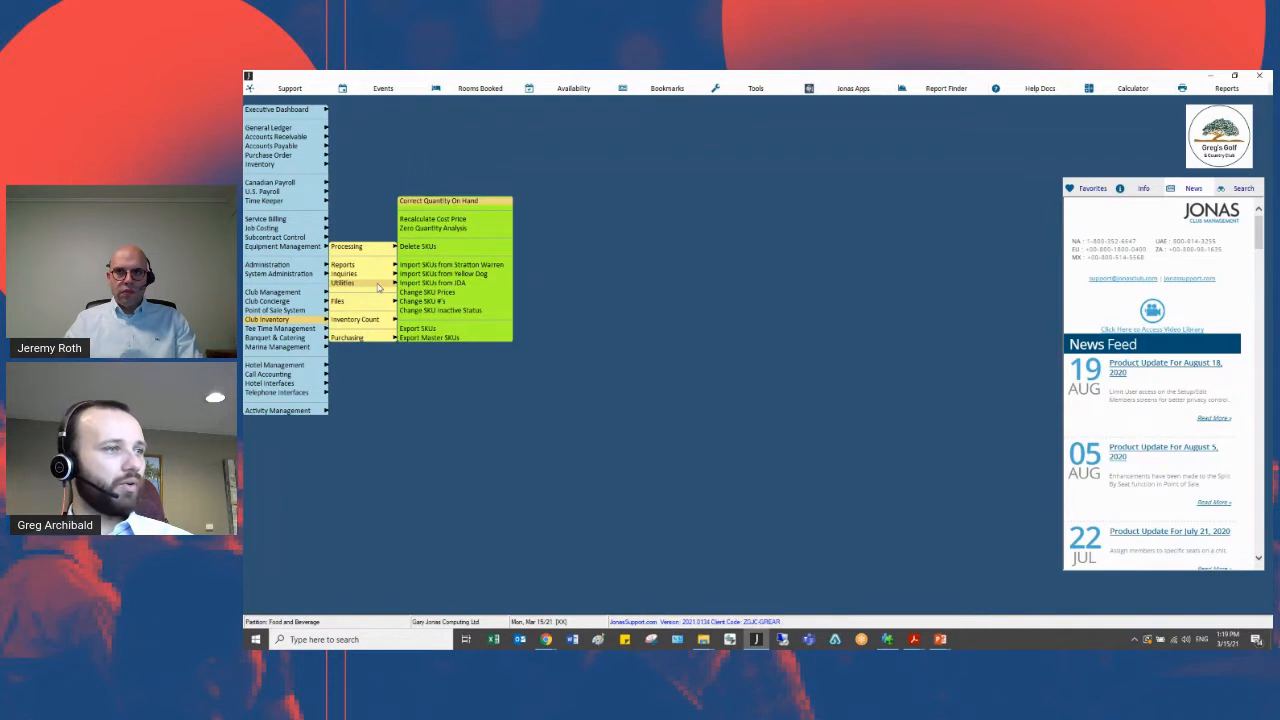
left_click(489, 313)
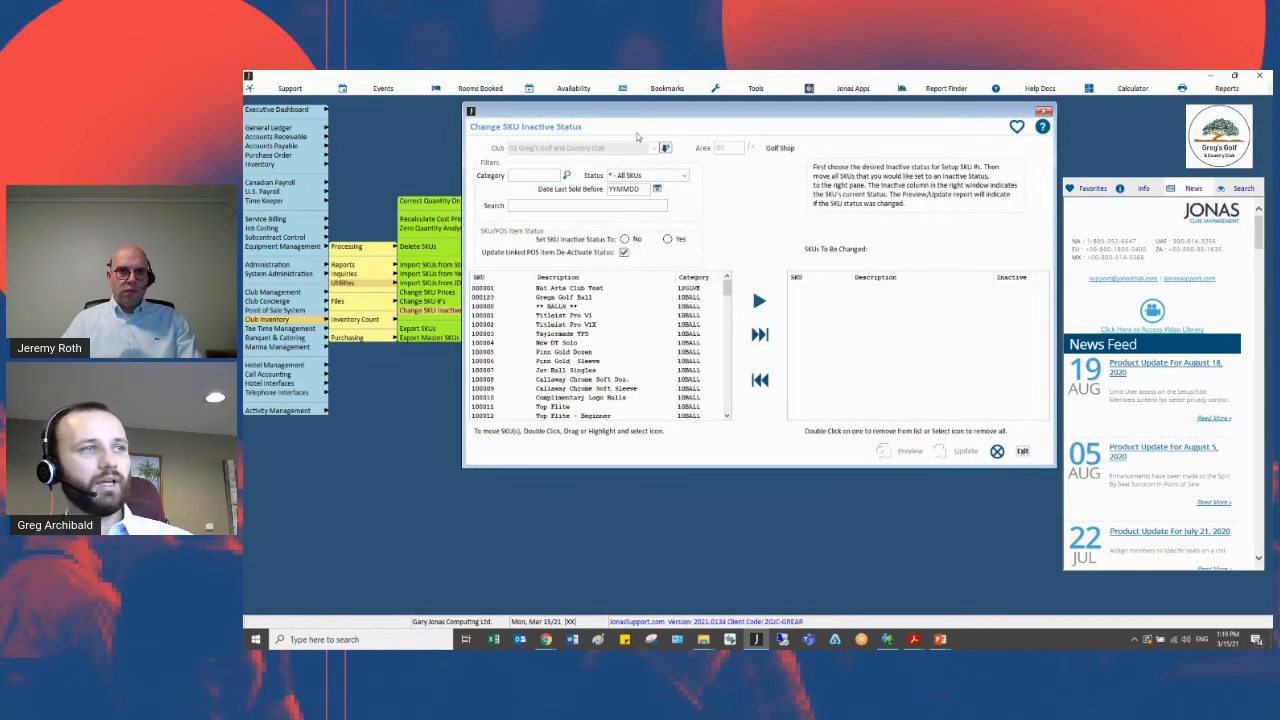
left_click_drag(633, 117, 683, 131)
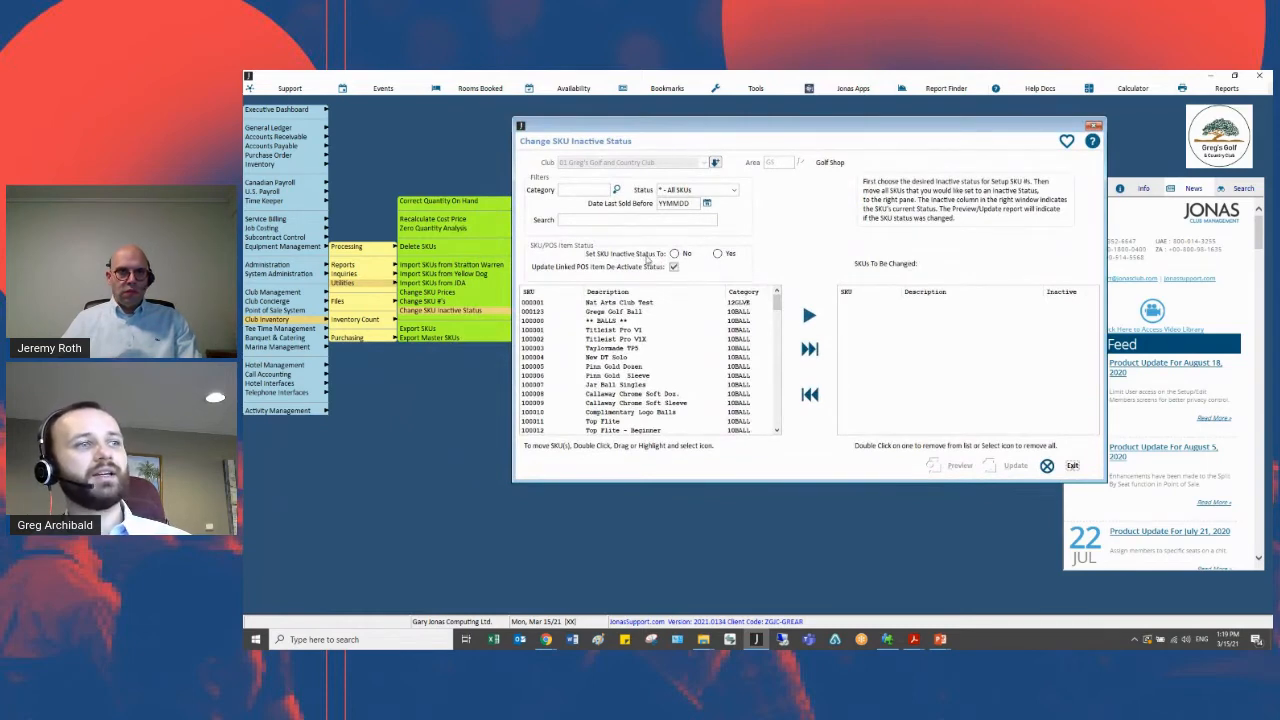
left_click(718, 256)
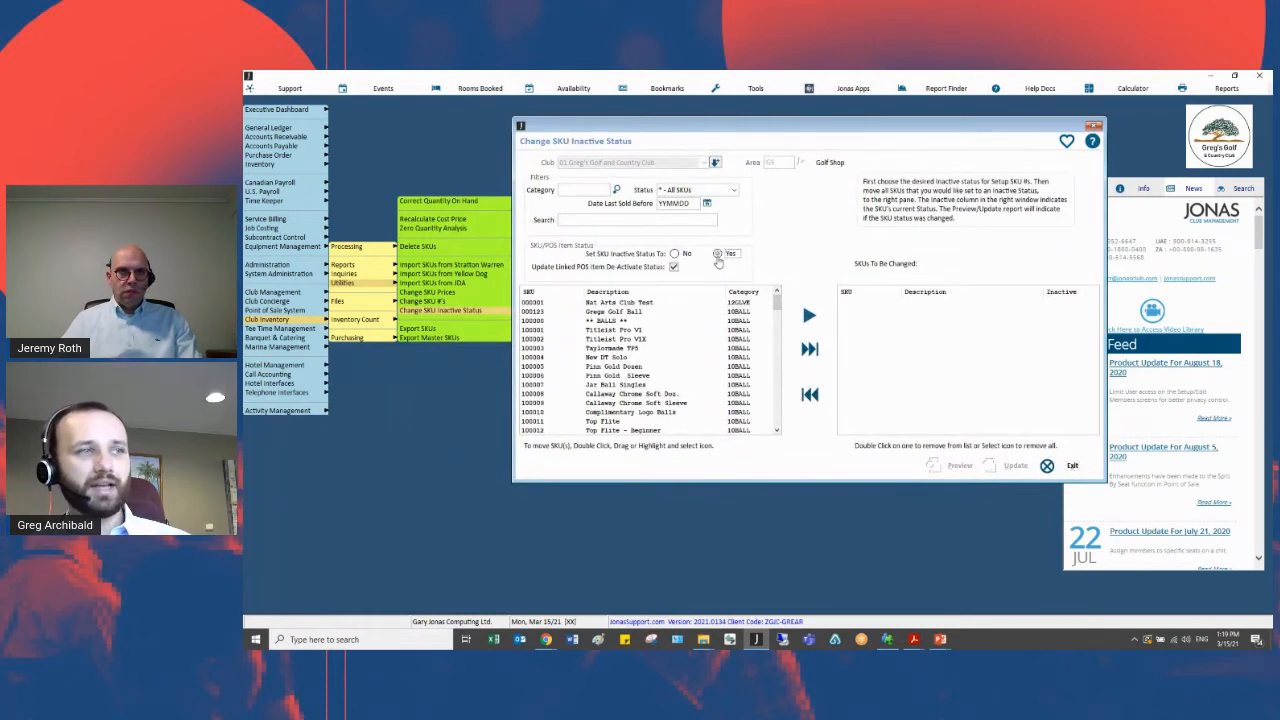
- Add Taylormade TP5 (100003) and Pinn Gold Sleeve (100006) to the SKUs to be changed and leave the utility without updating
double_click(676, 351)
double_click(680, 367)
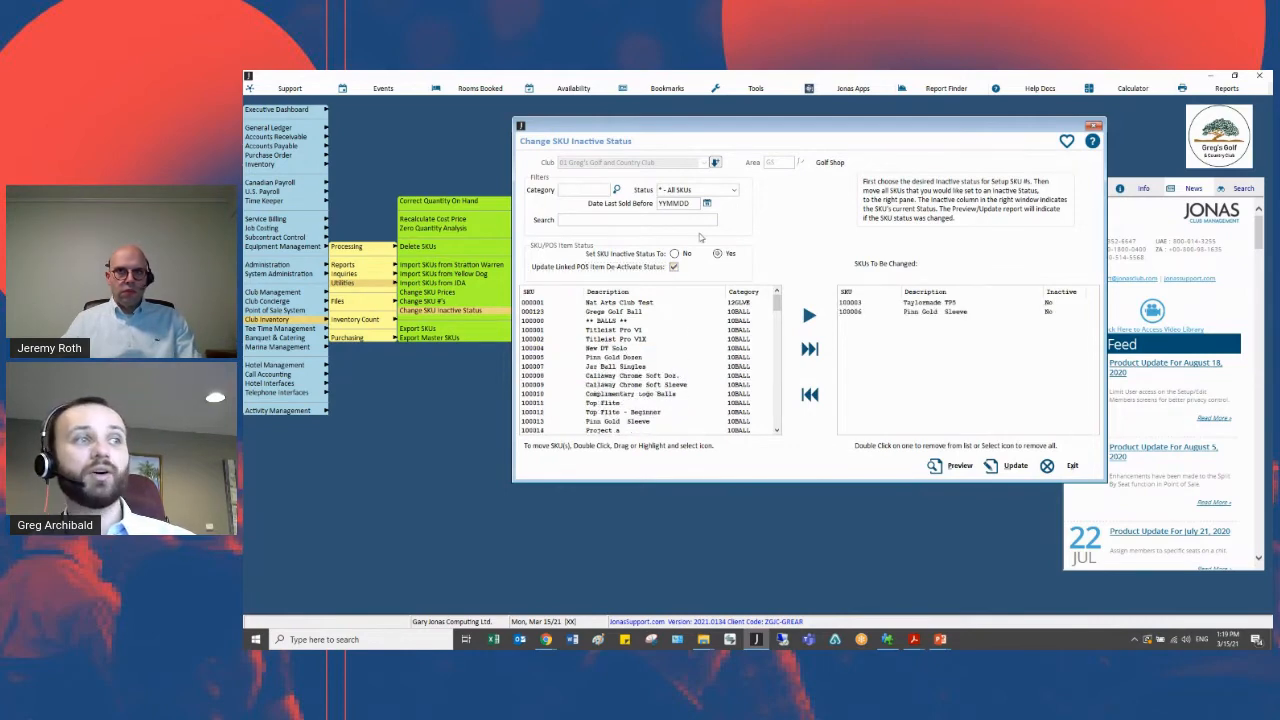
left_click(694, 203)
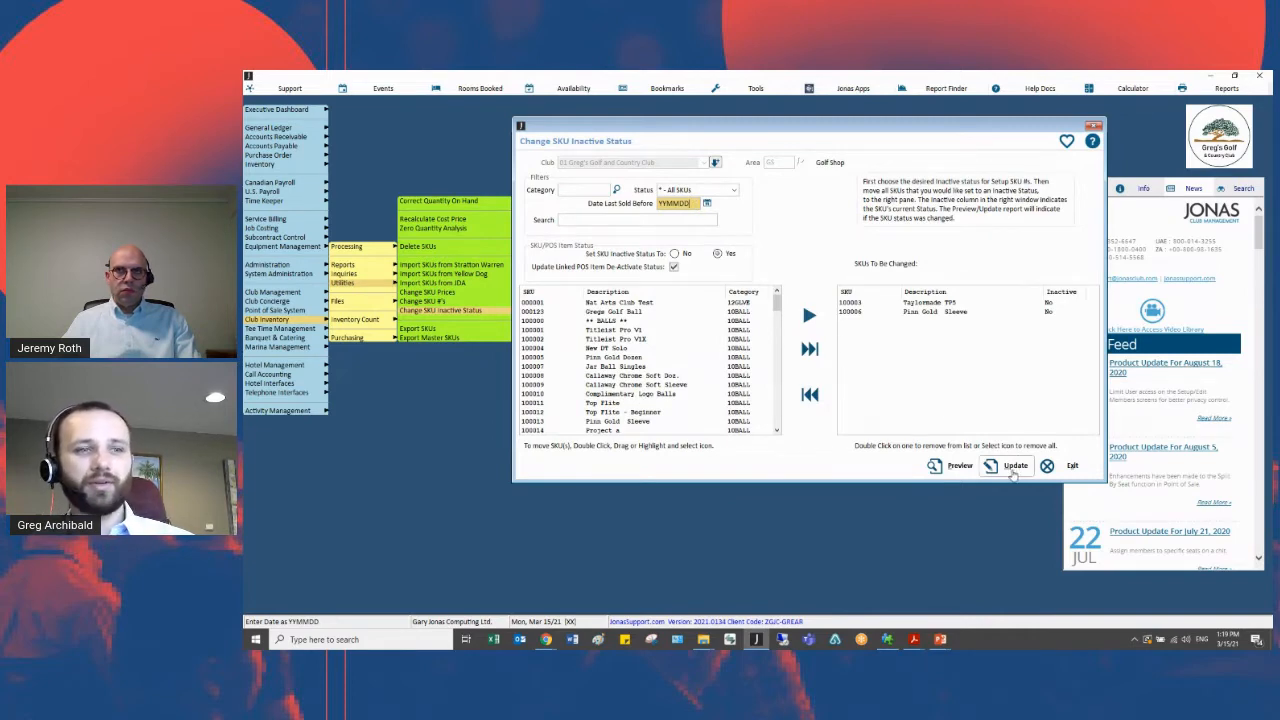
left_click(1068, 467)
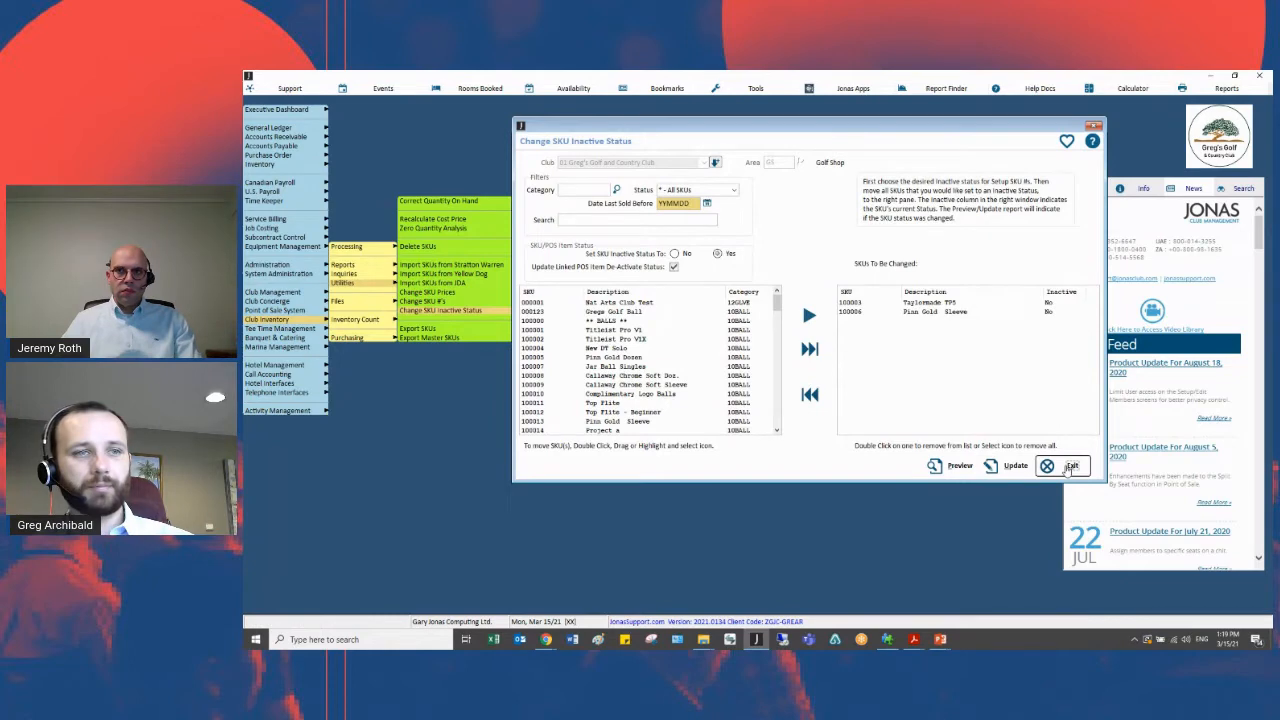
left_click(724, 401)
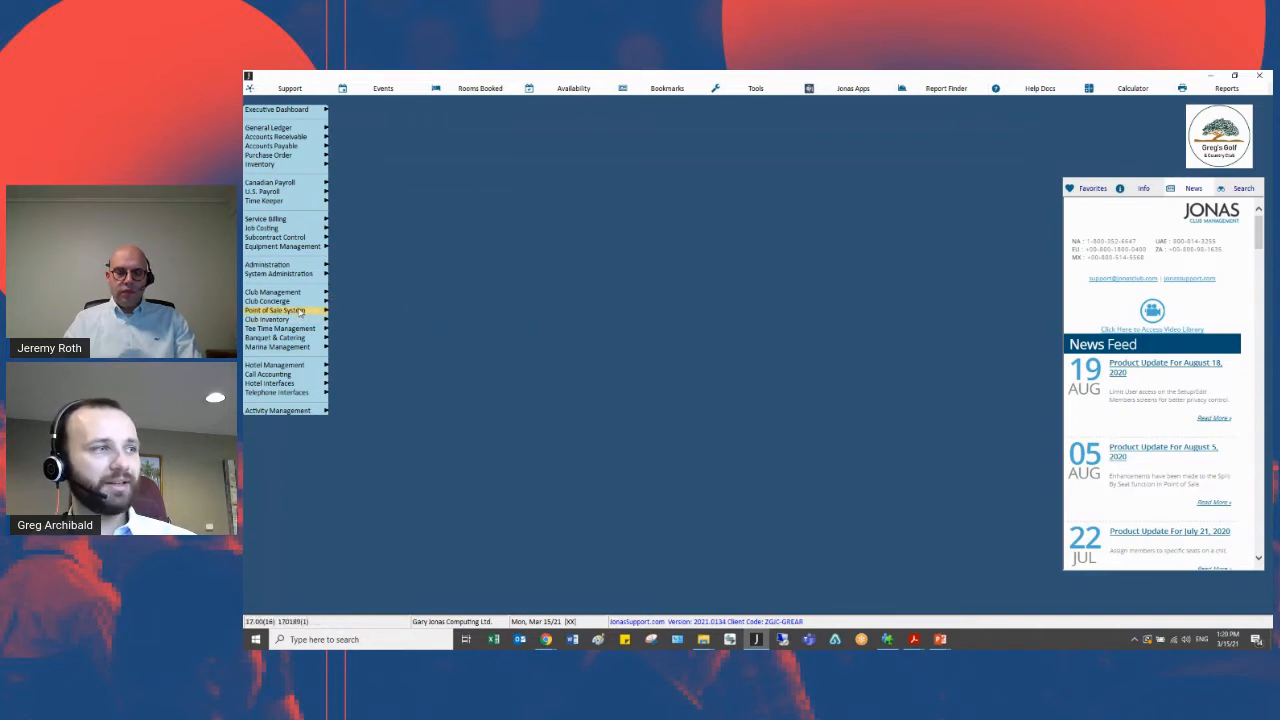
- Open the point of sale Delete Sales Items utility for the FB partition
mouse_move(299, 312)
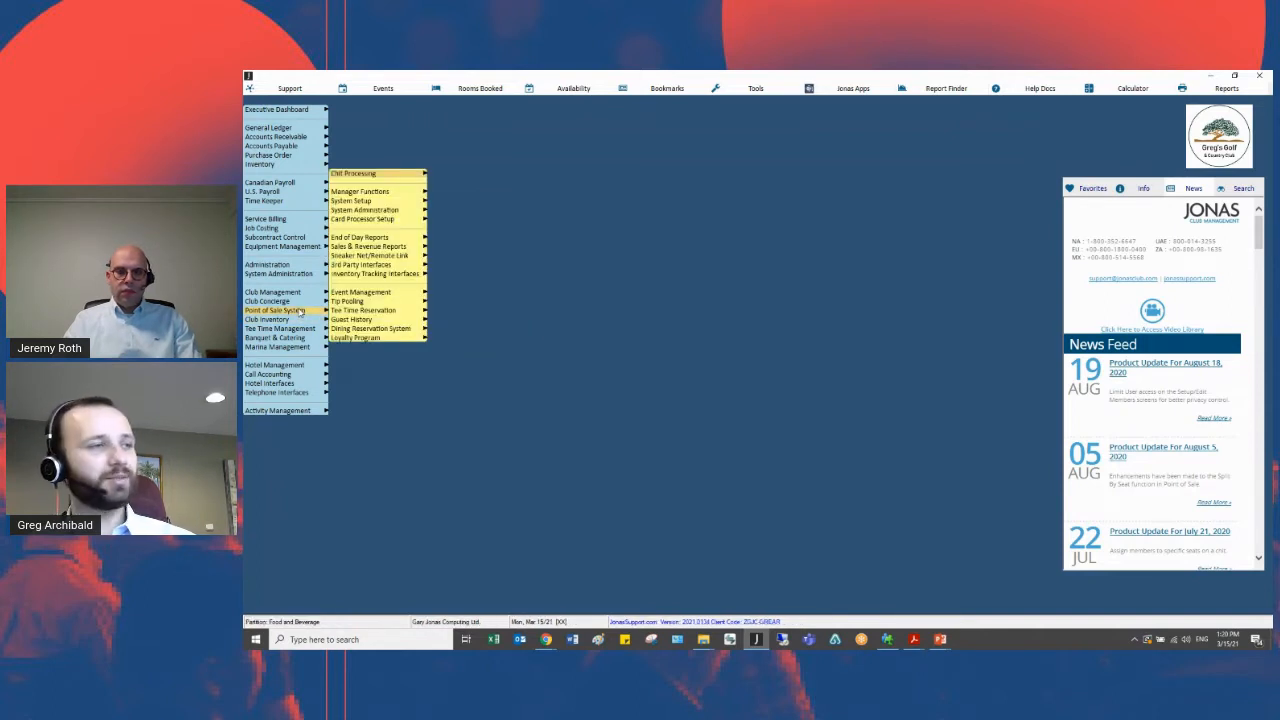
mouse_move(392, 202)
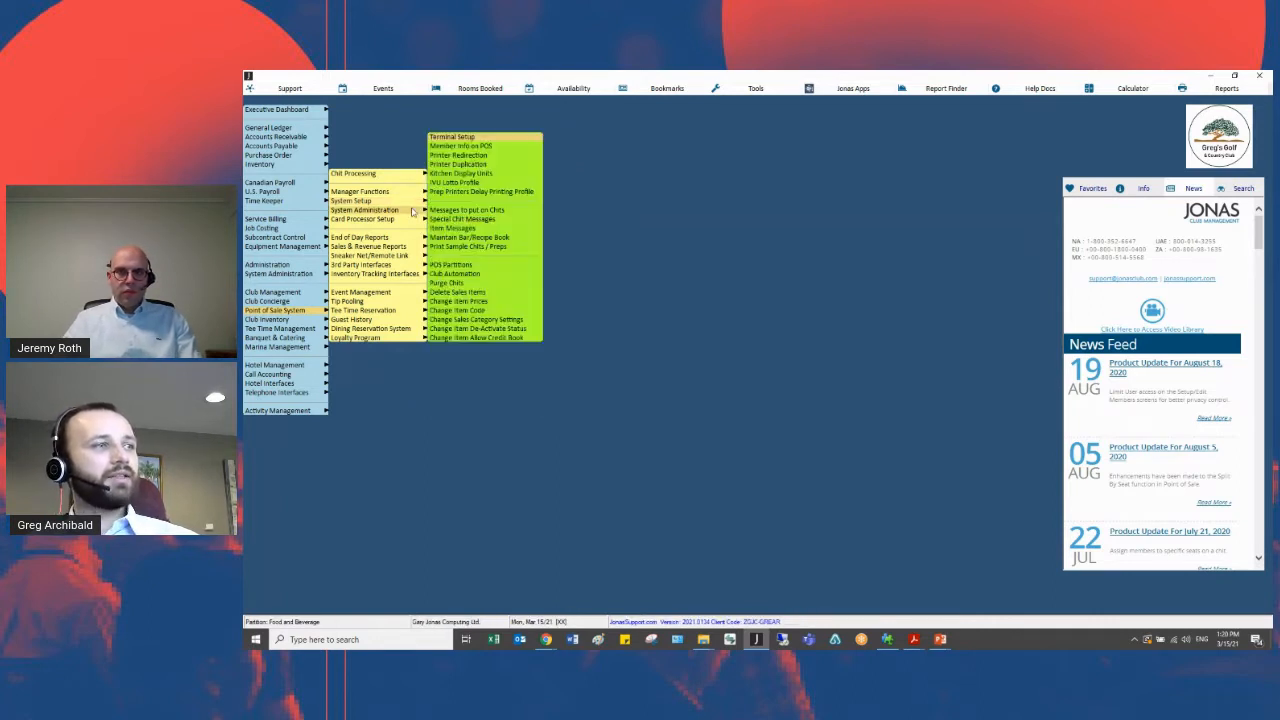
left_click(494, 292)
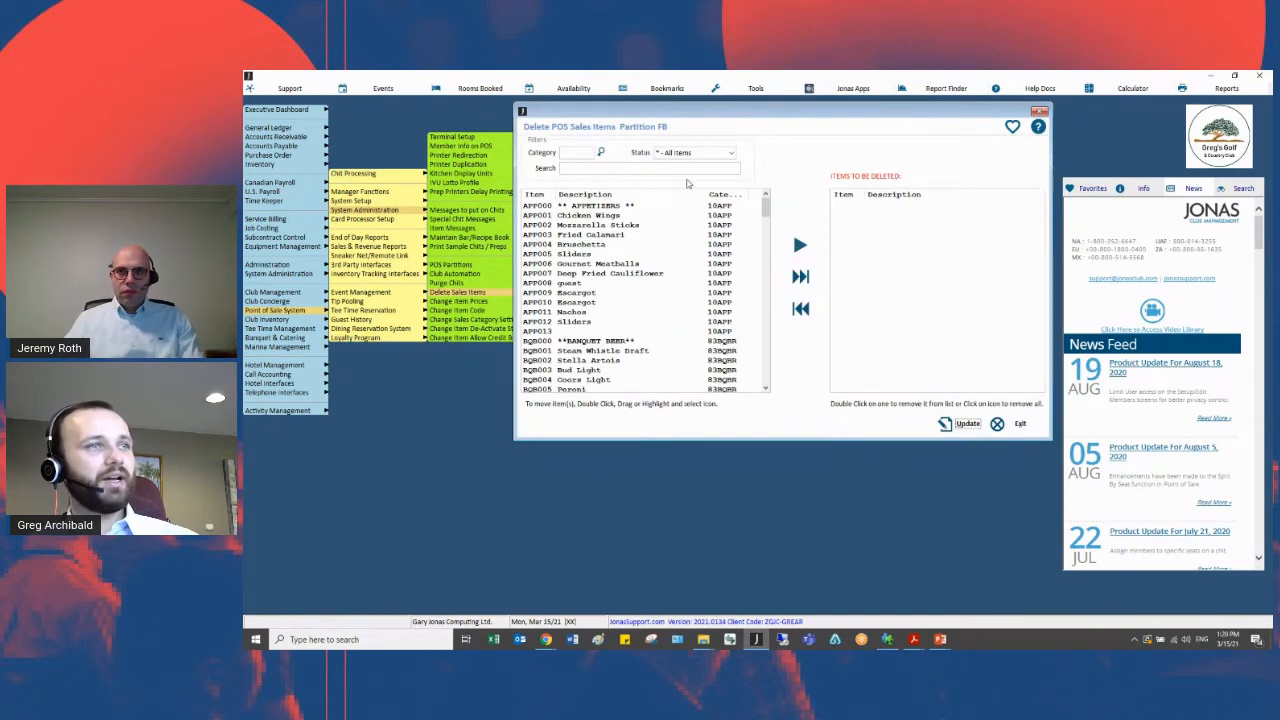
left_click_drag(690, 114, 728, 127)
- Add Mozzarella Sticks (APP002), Deep Fried Cauliflower (APP007) and Escargot (APP010) to the items to be deleted, and exit without performing the deletion
double_click(687, 237)
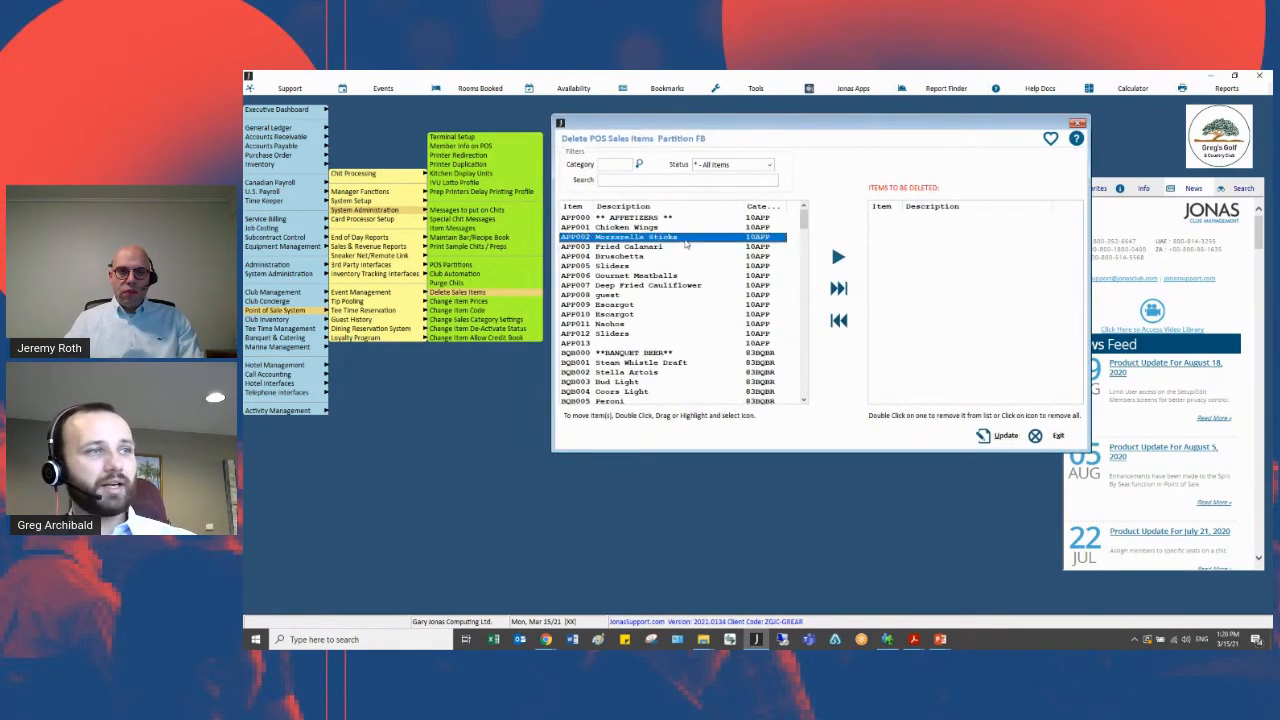
double_click(678, 276)
double_click(668, 295)
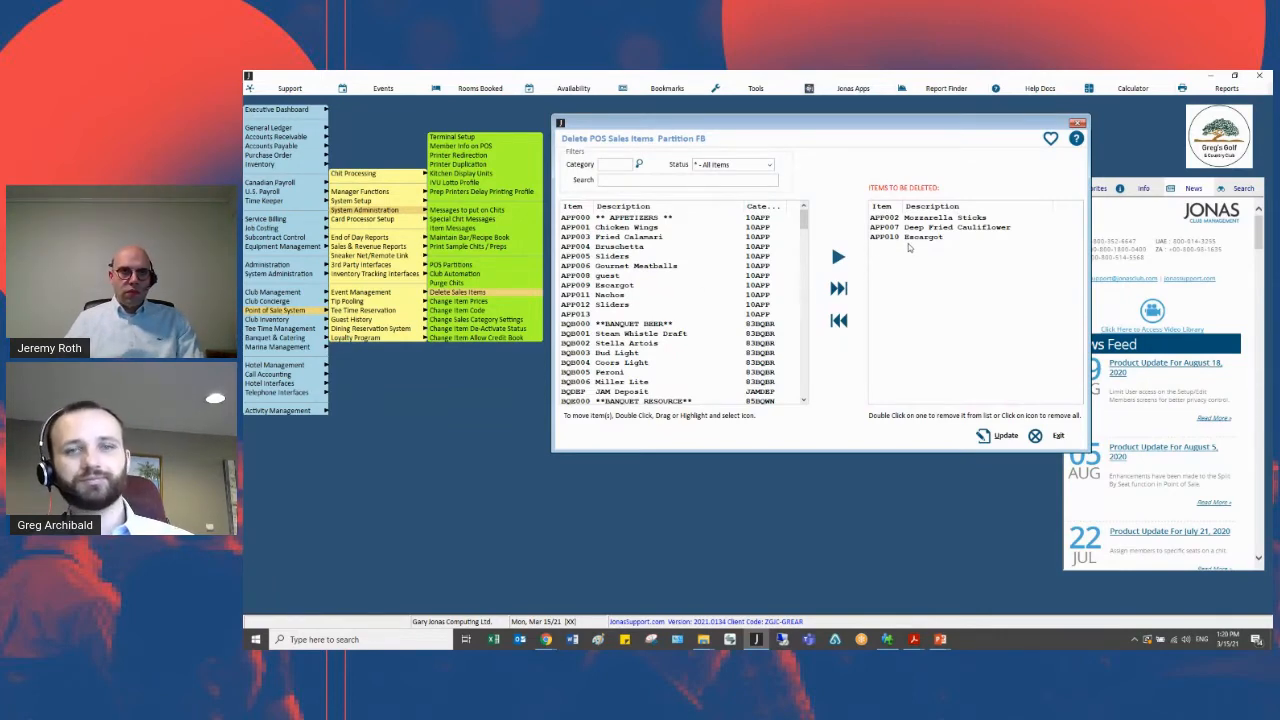
left_click(1053, 436)
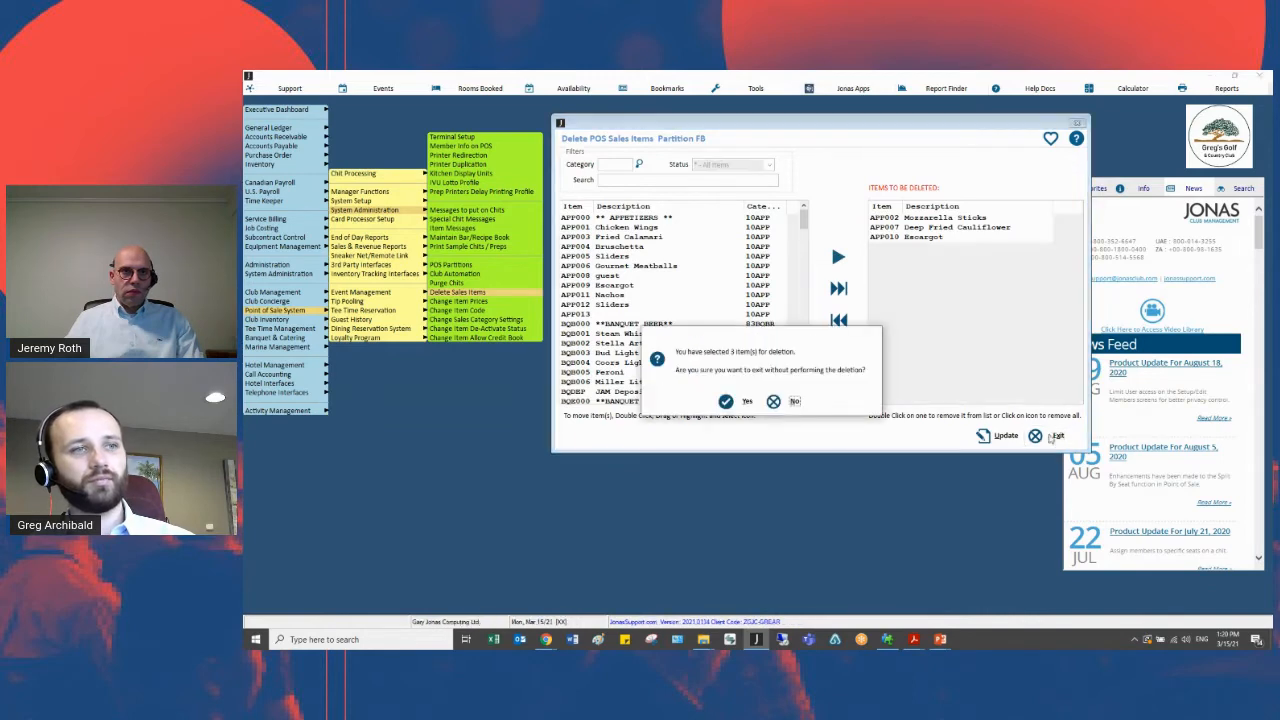
left_click(737, 401)
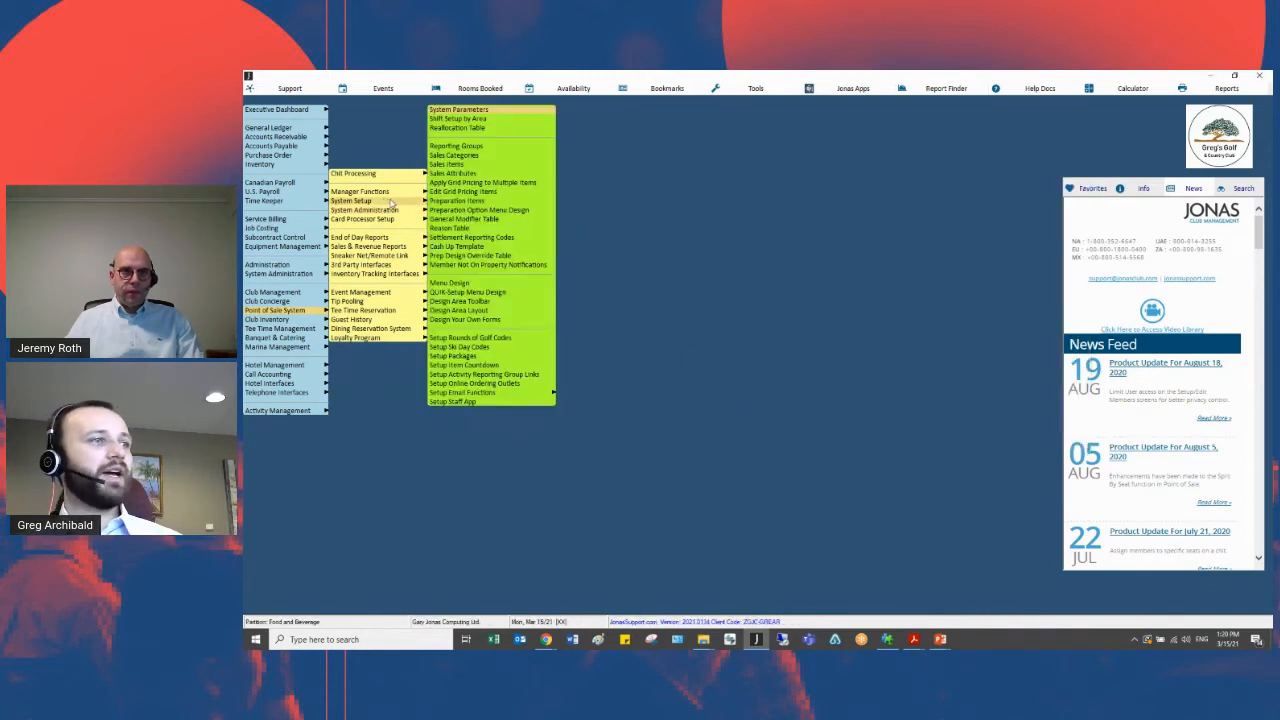
- From the Sales Items setup, generate the item list showing menus for de-active items only, and switch to the presentation slides after viewing it
left_click(473, 169)
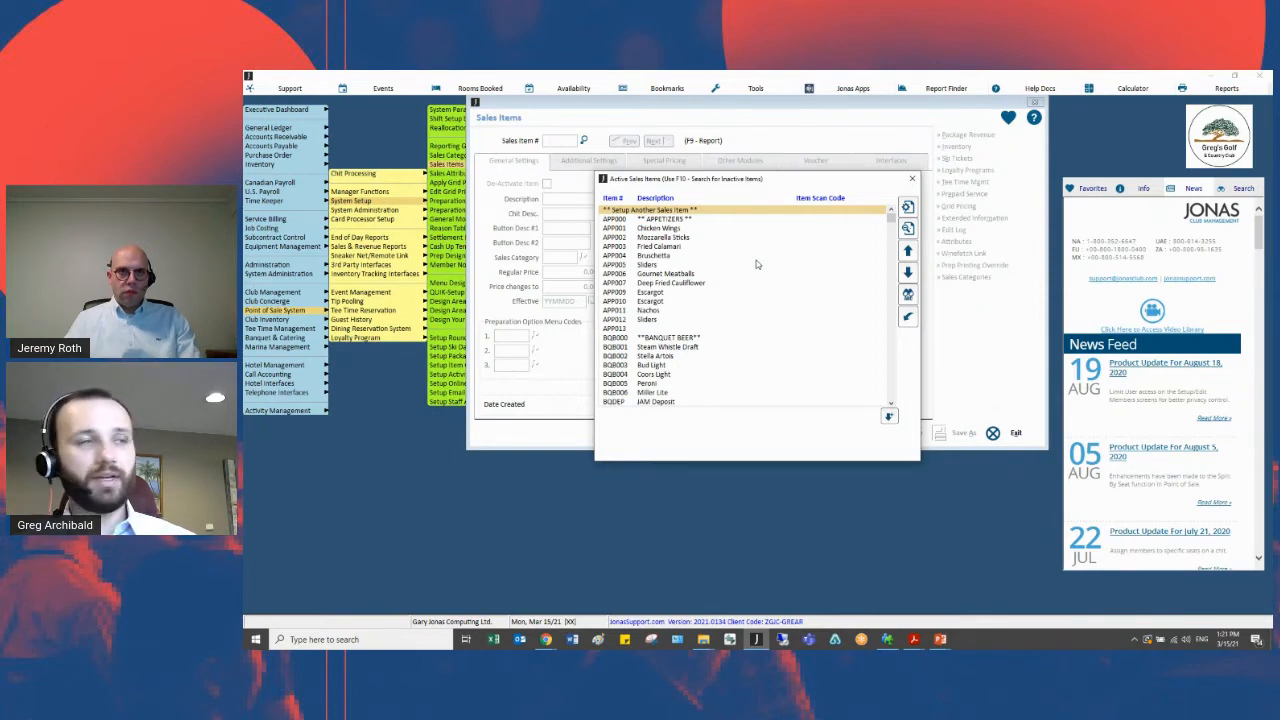
key("F9")
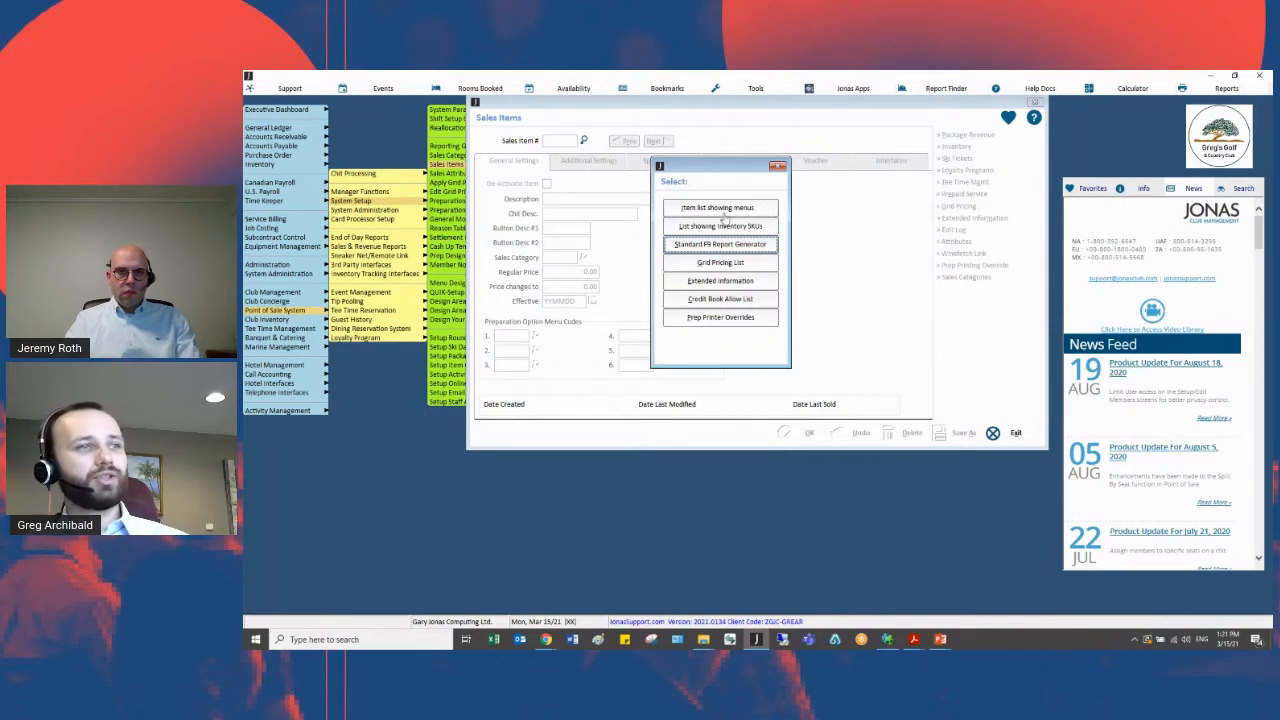
left_click(760, 208)
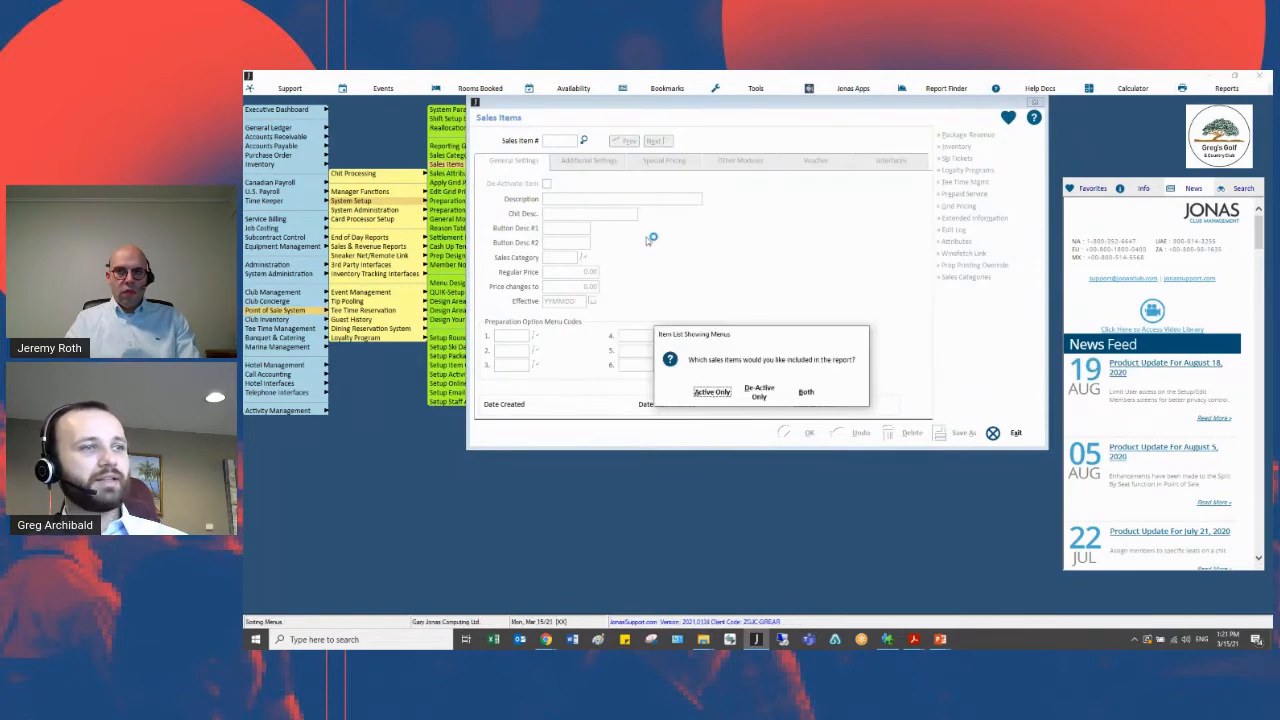
left_click(759, 392)
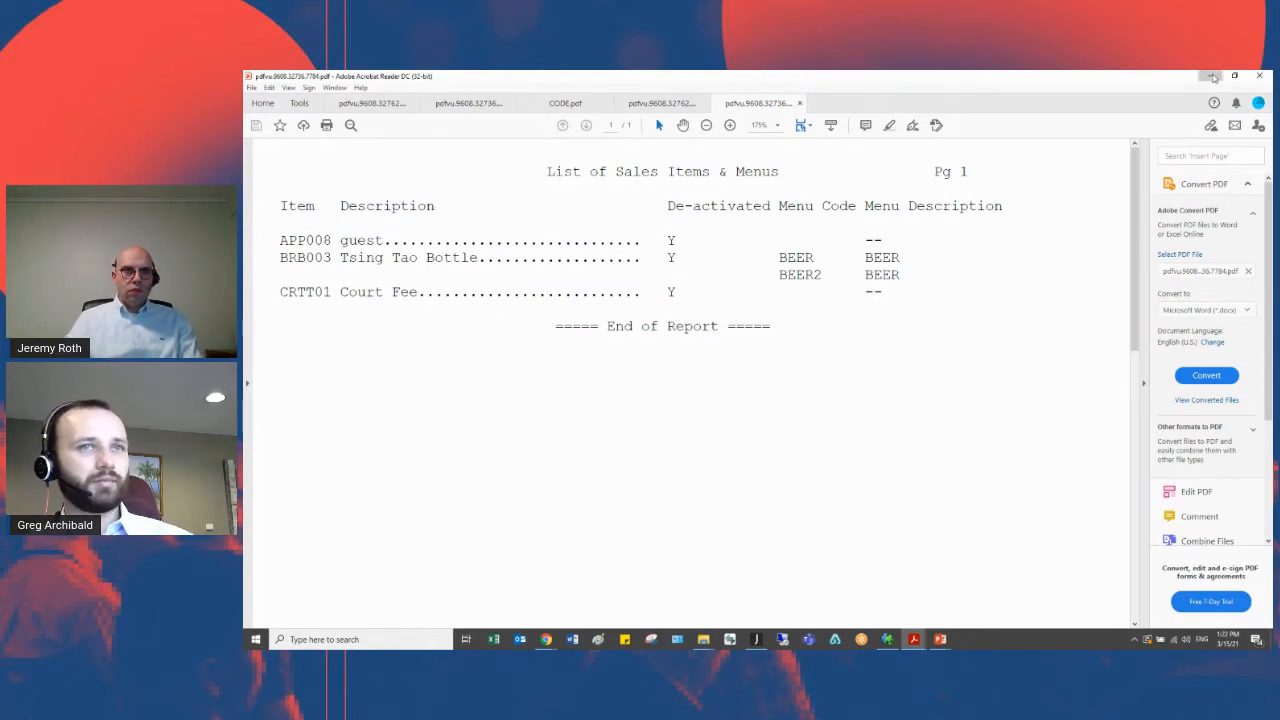
left_click(1213, 77)
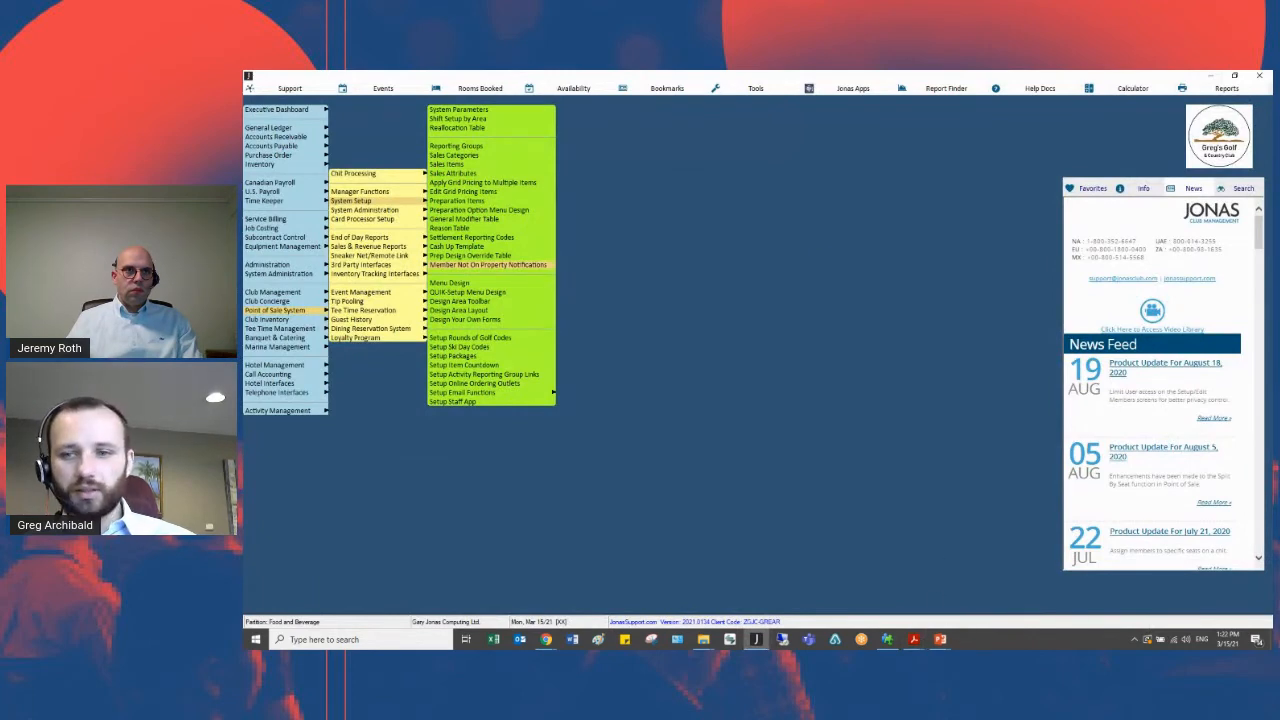
left_click(940, 640)
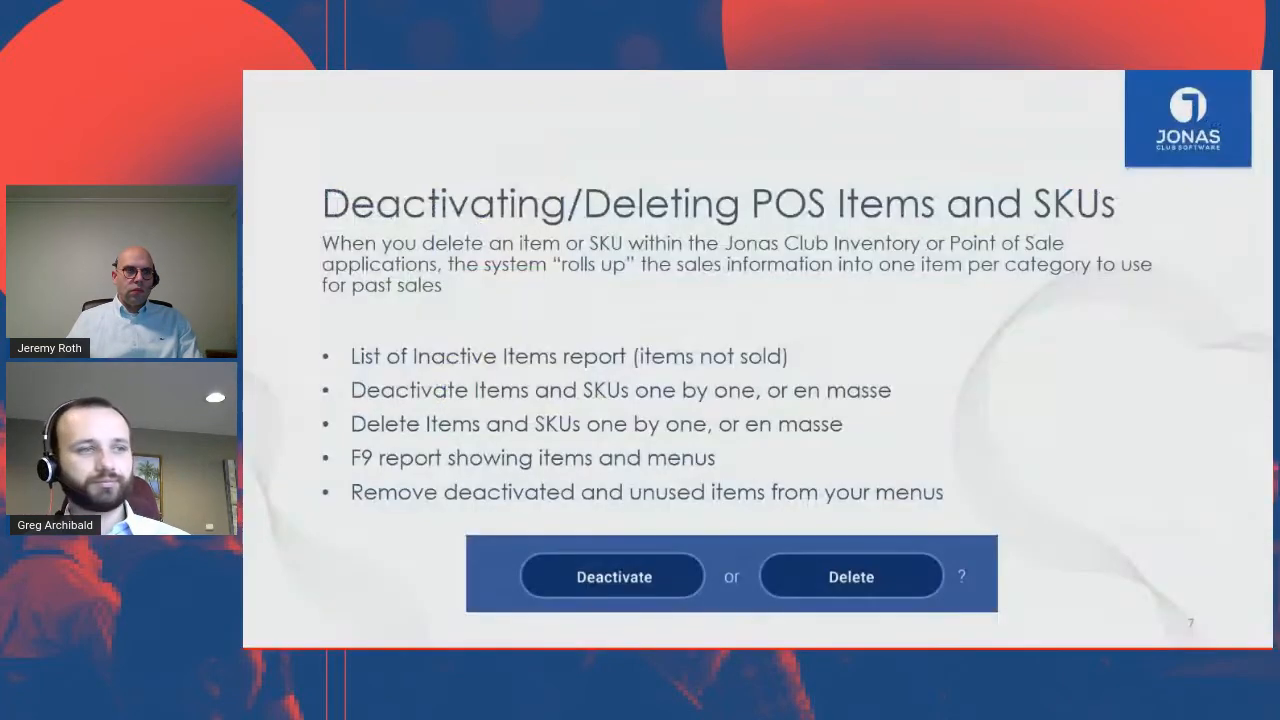
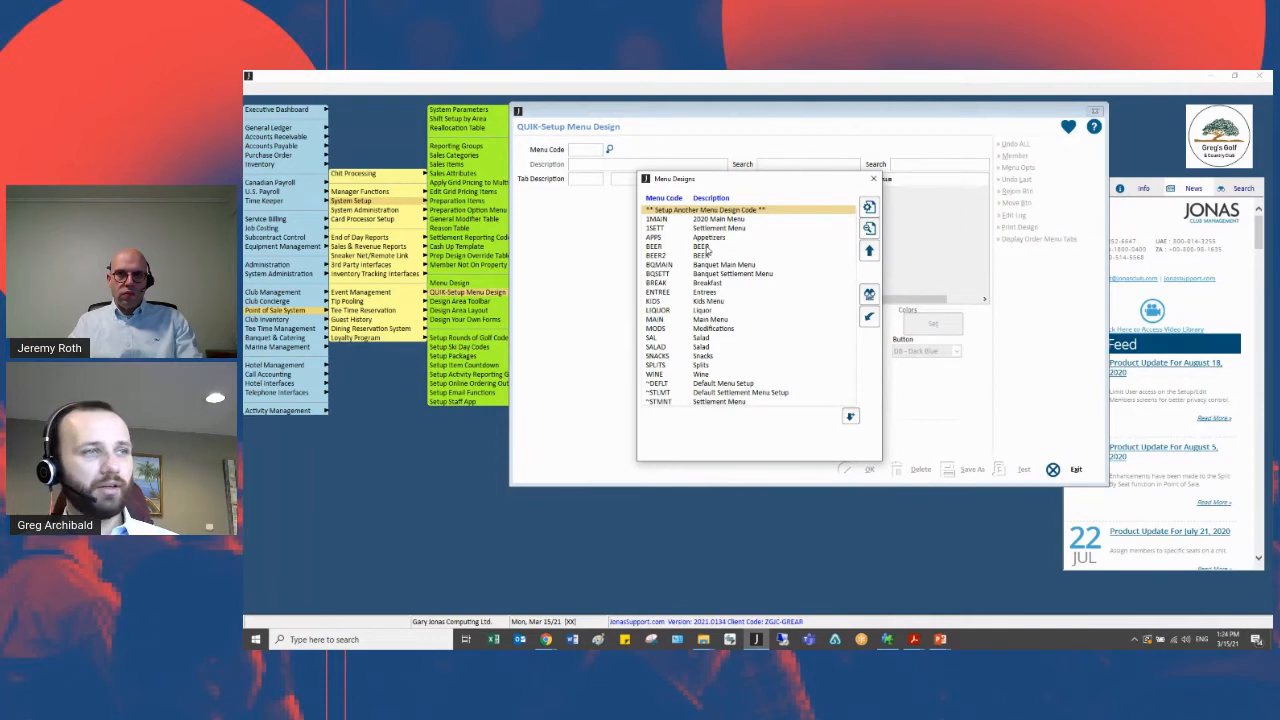
- Place the Hidden function over the blank, DraftBeer Lookup and Item Lookup buttons of the BEER menu design, and leave the menu without saving
double_click(703, 247)
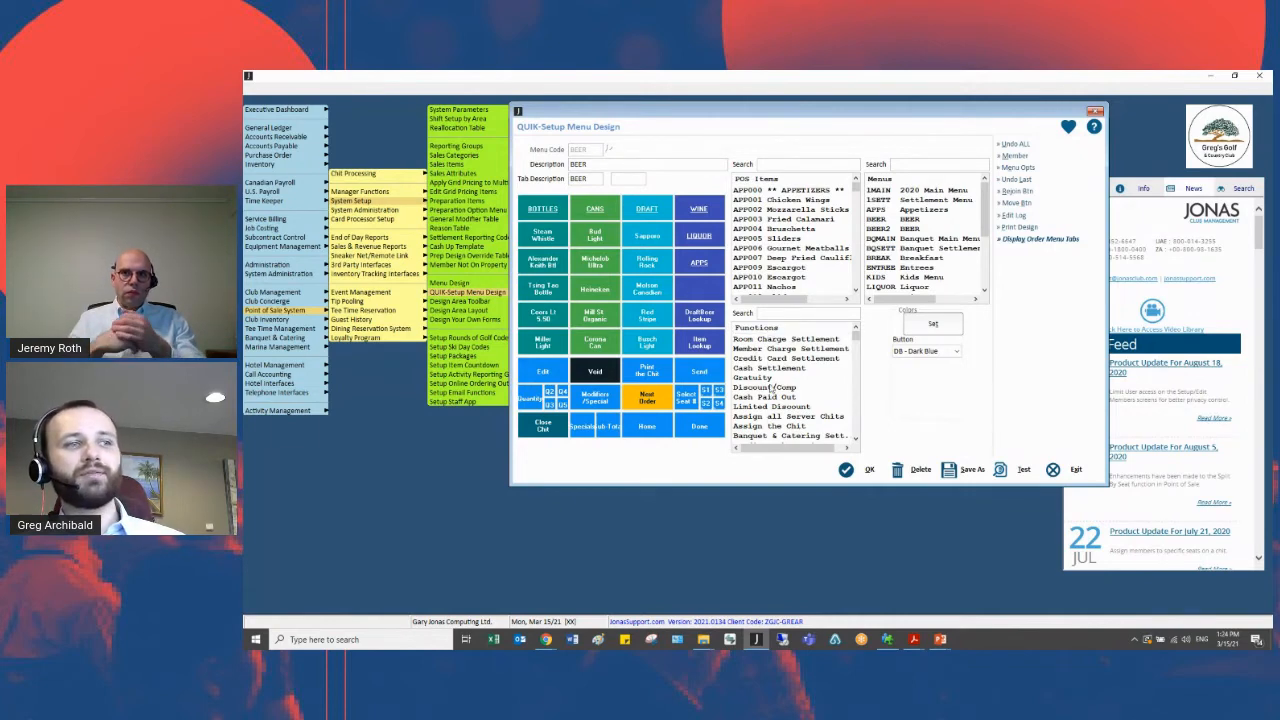
scroll(855, 338, "down", 5)
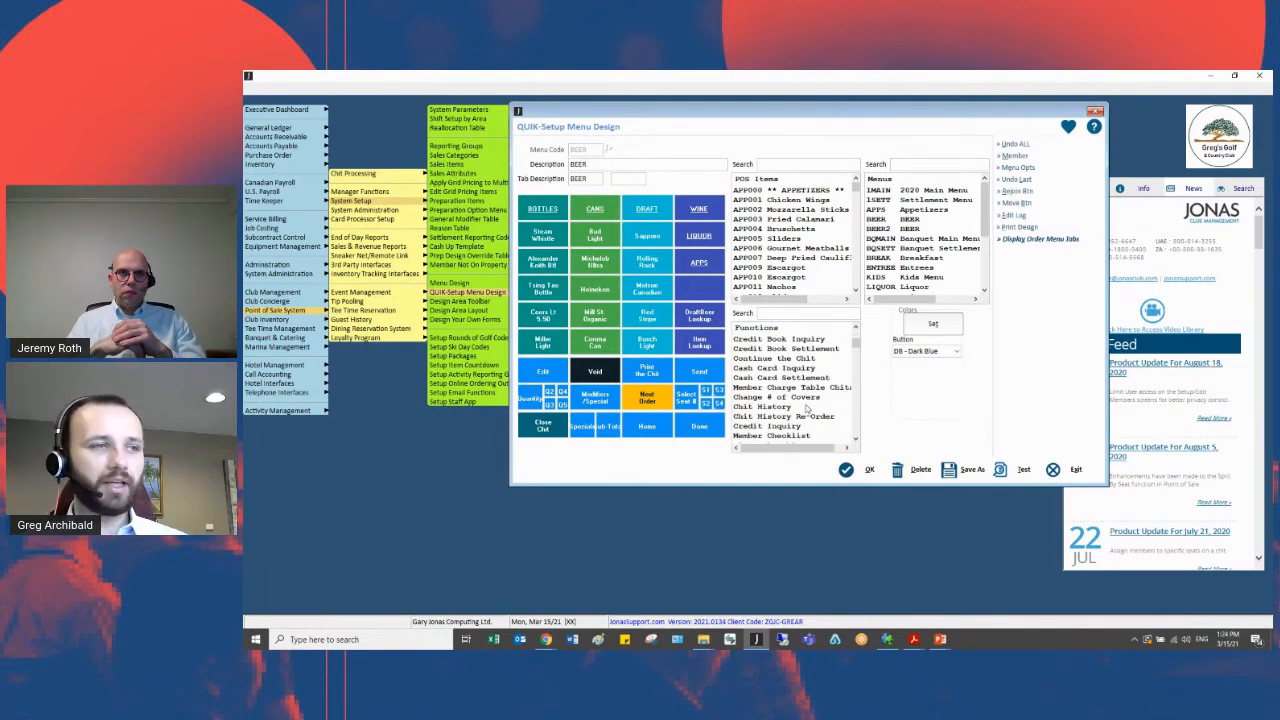
left_click(806, 408)
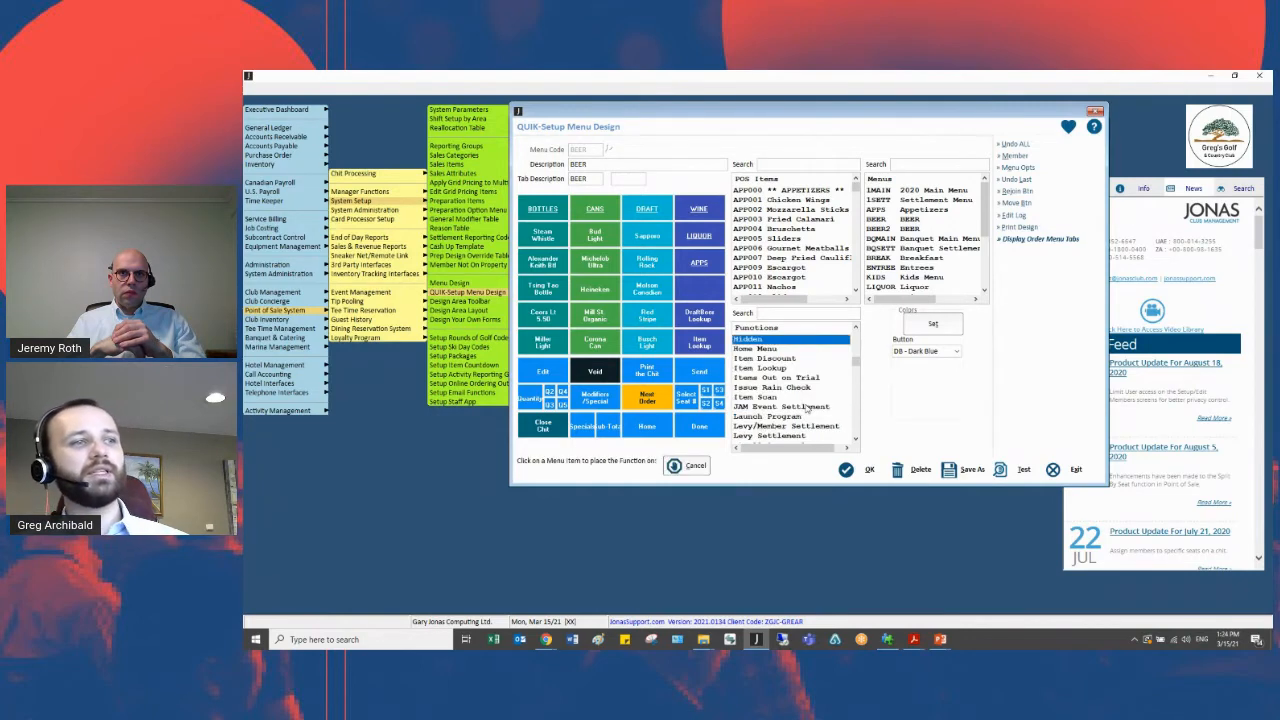
left_click(752, 341)
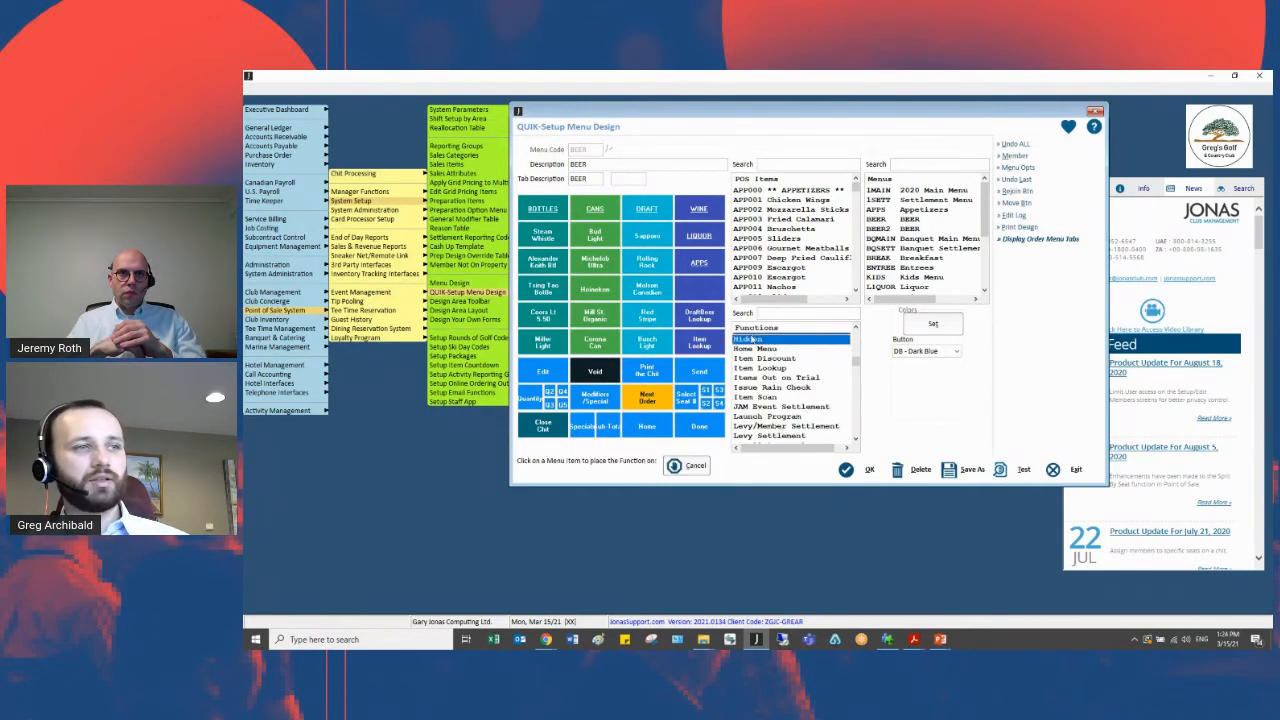
left_click(693, 295)
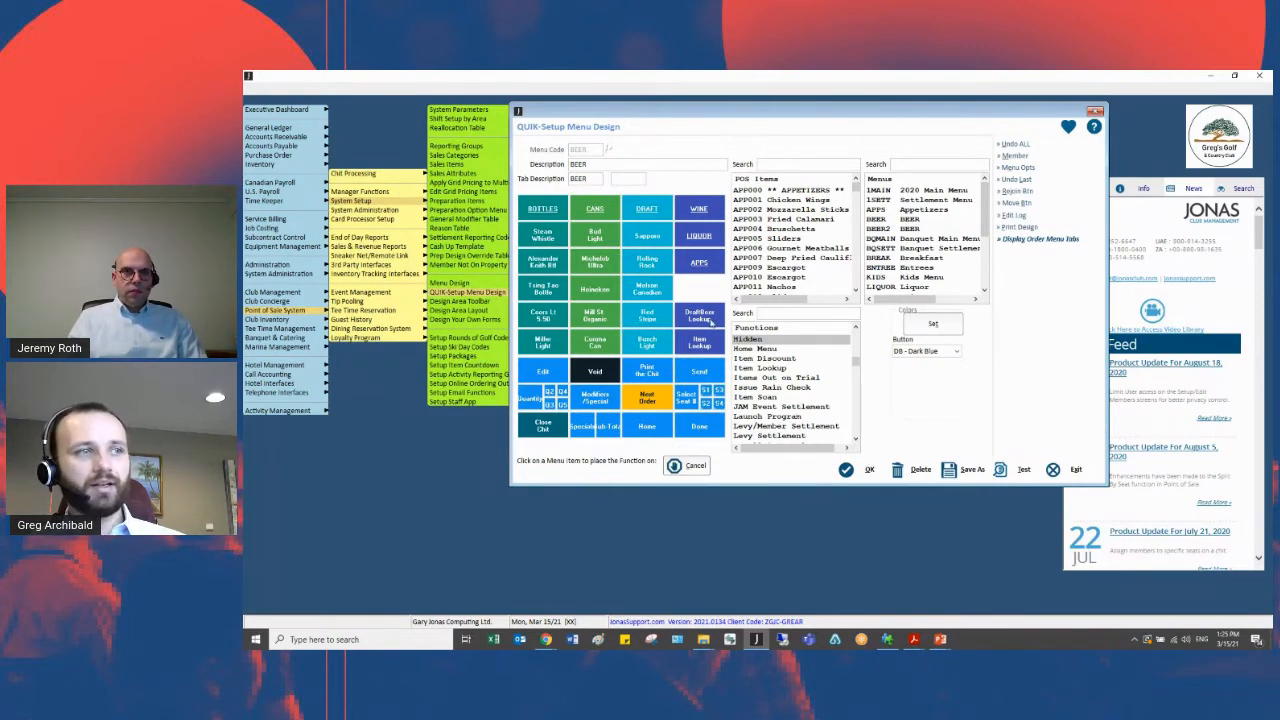
left_click(706, 318)
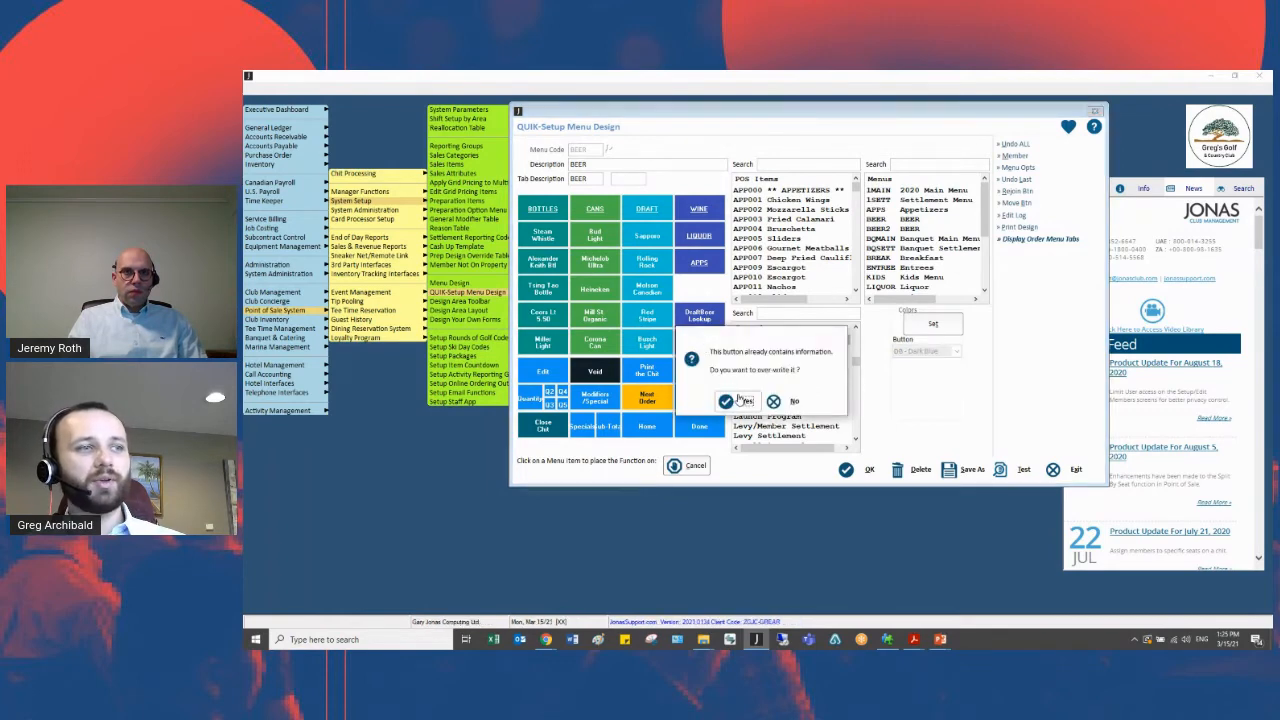
left_click(738, 402)
left_click(697, 340)
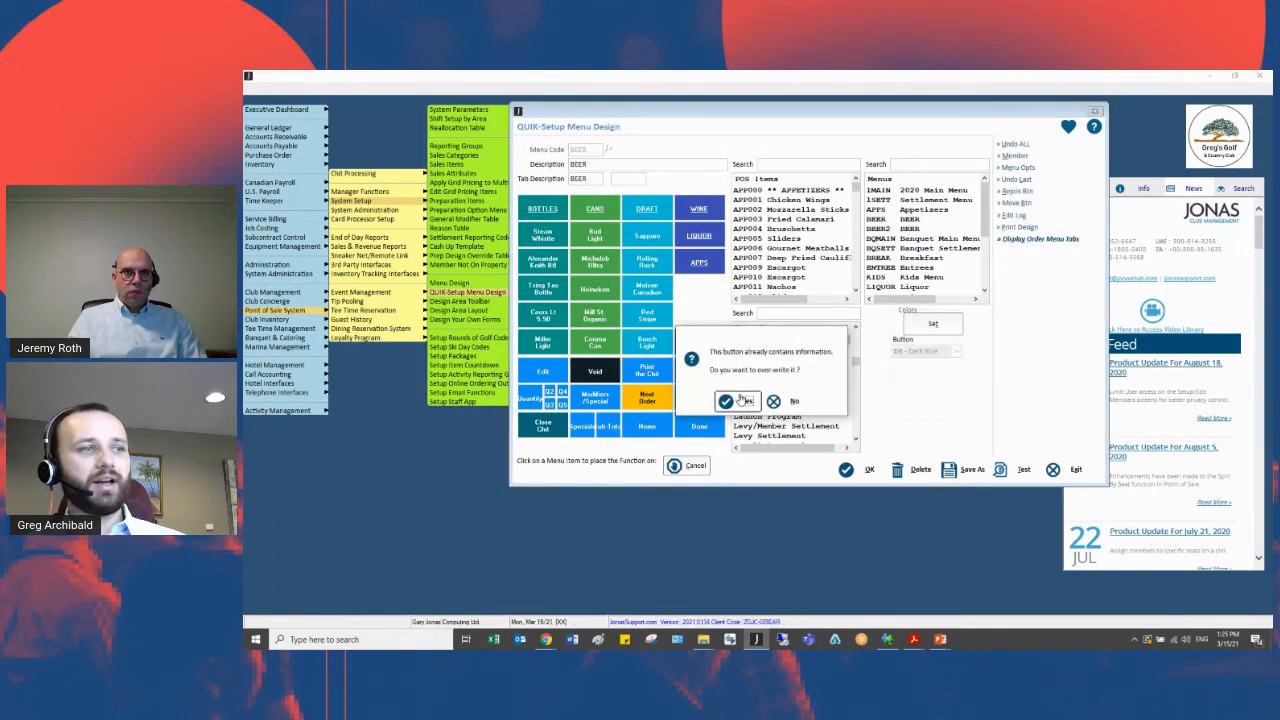
left_click(738, 402)
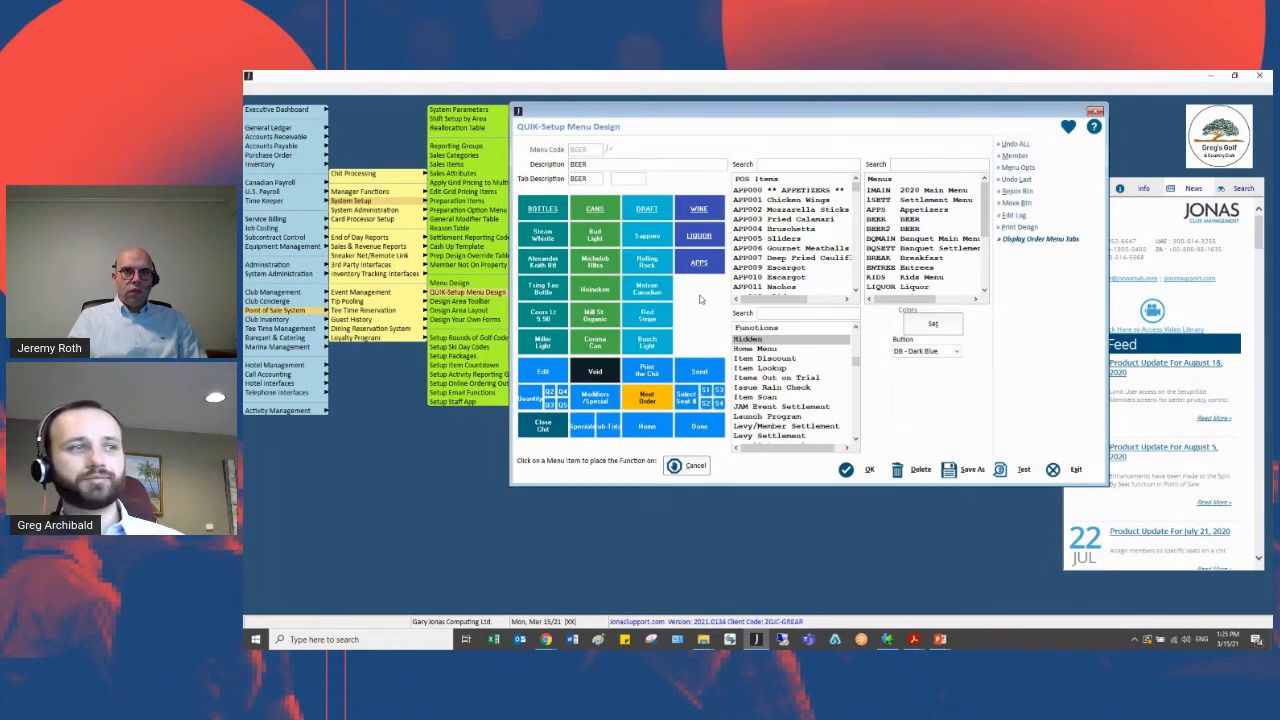
left_click(688, 467)
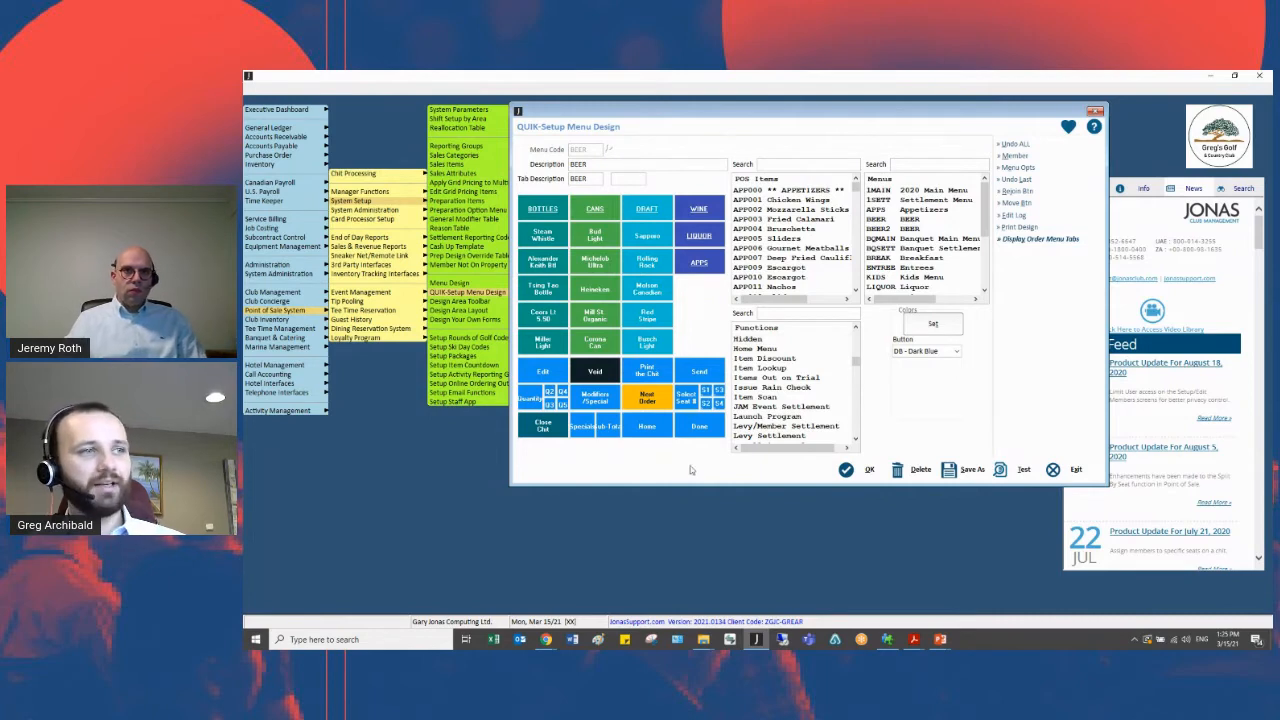
left_click(1053, 469)
left_click(762, 392)
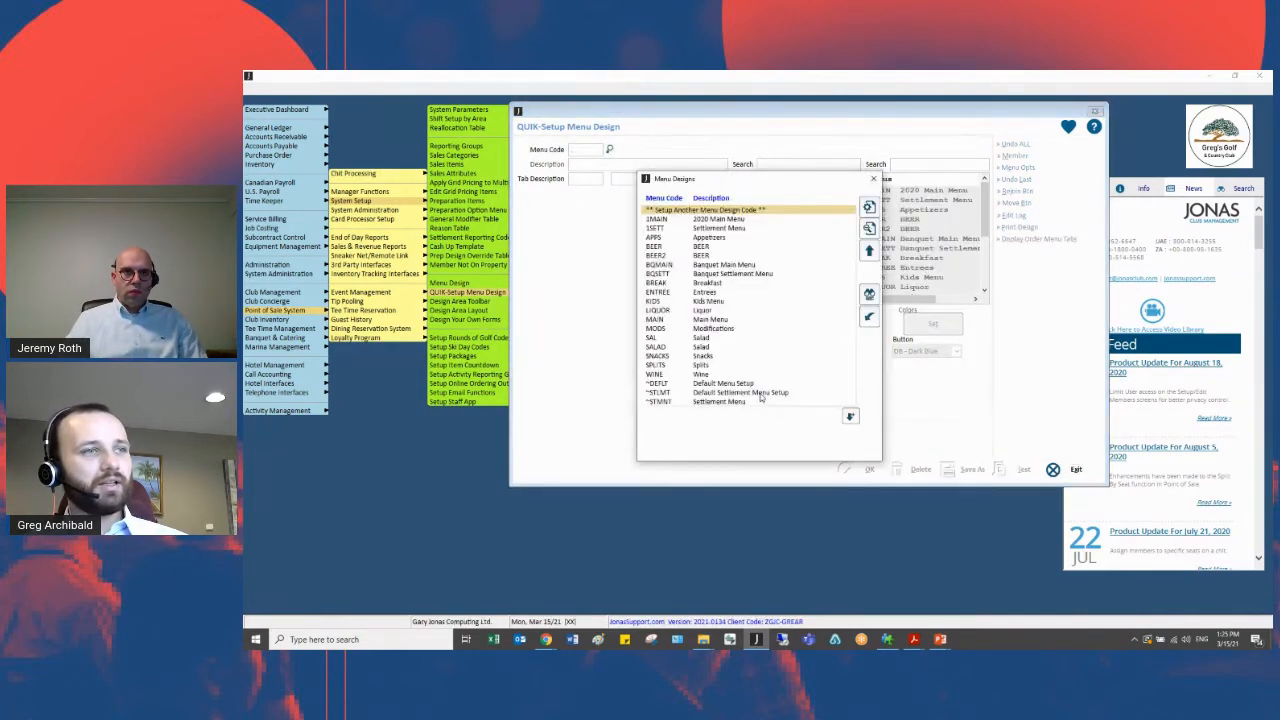
- Reopen the BEER menu design and launch a test of its menu tabs from the Display Order Menu Tabs settings
double_click(704, 246)
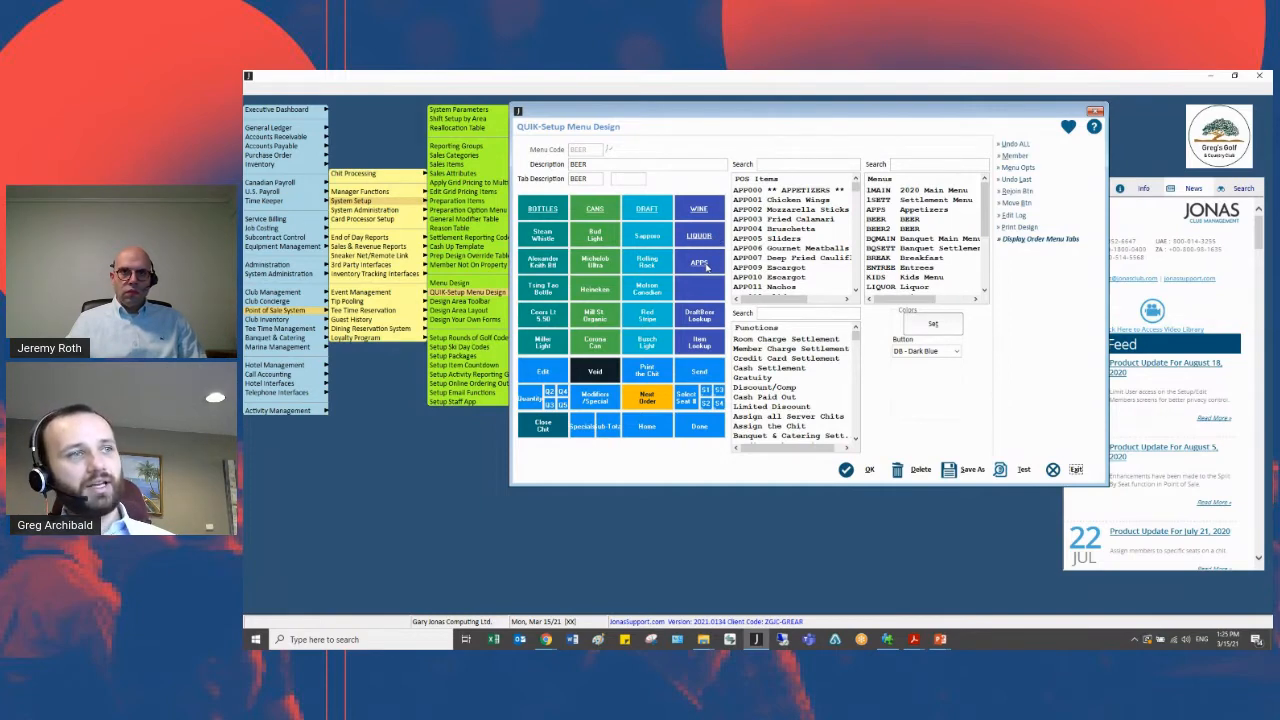
left_click(1052, 240)
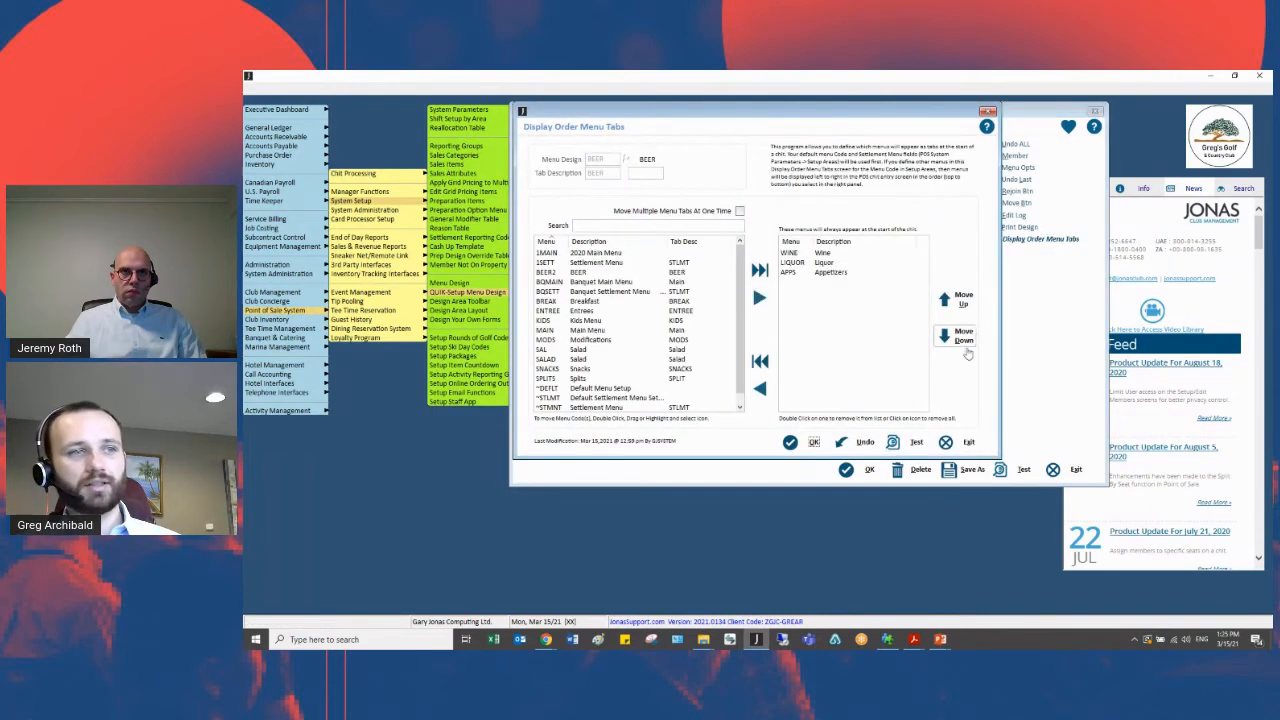
left_click(917, 444)
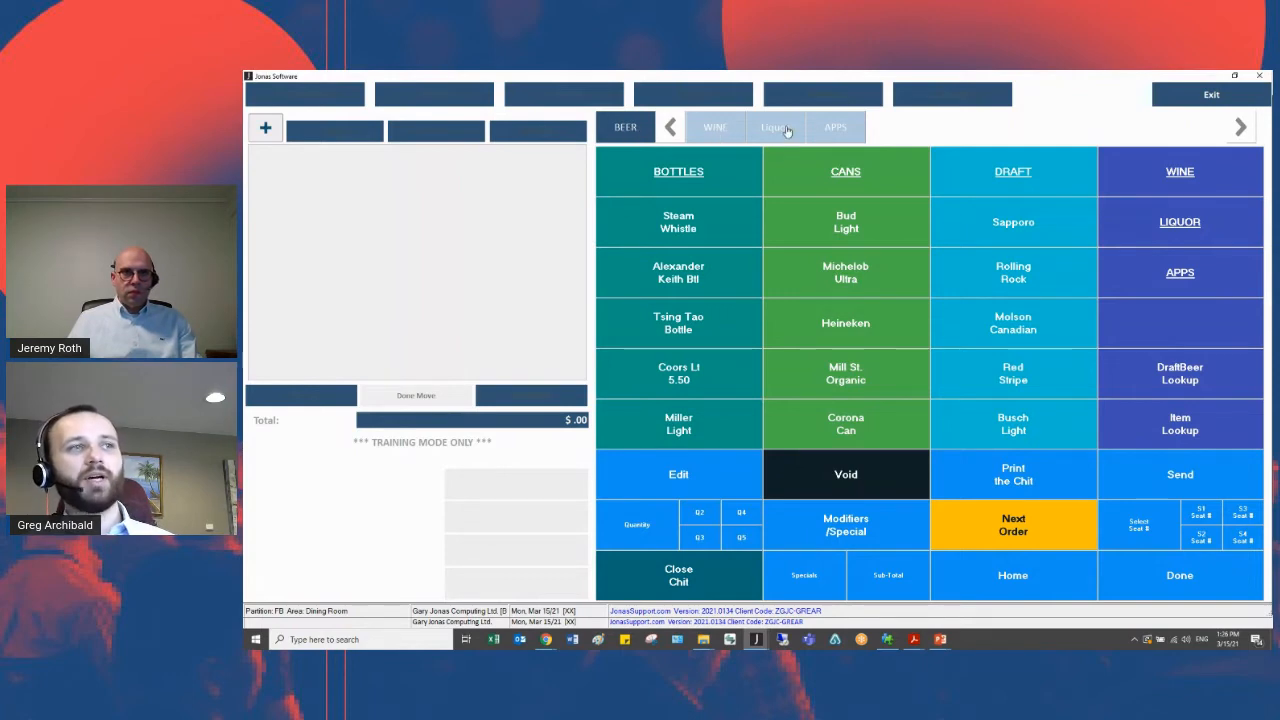
- Preview the Wine and Liquor menu tabs, return to the BEER tab, and exit the test and the tab order settings
left_click(715, 137)
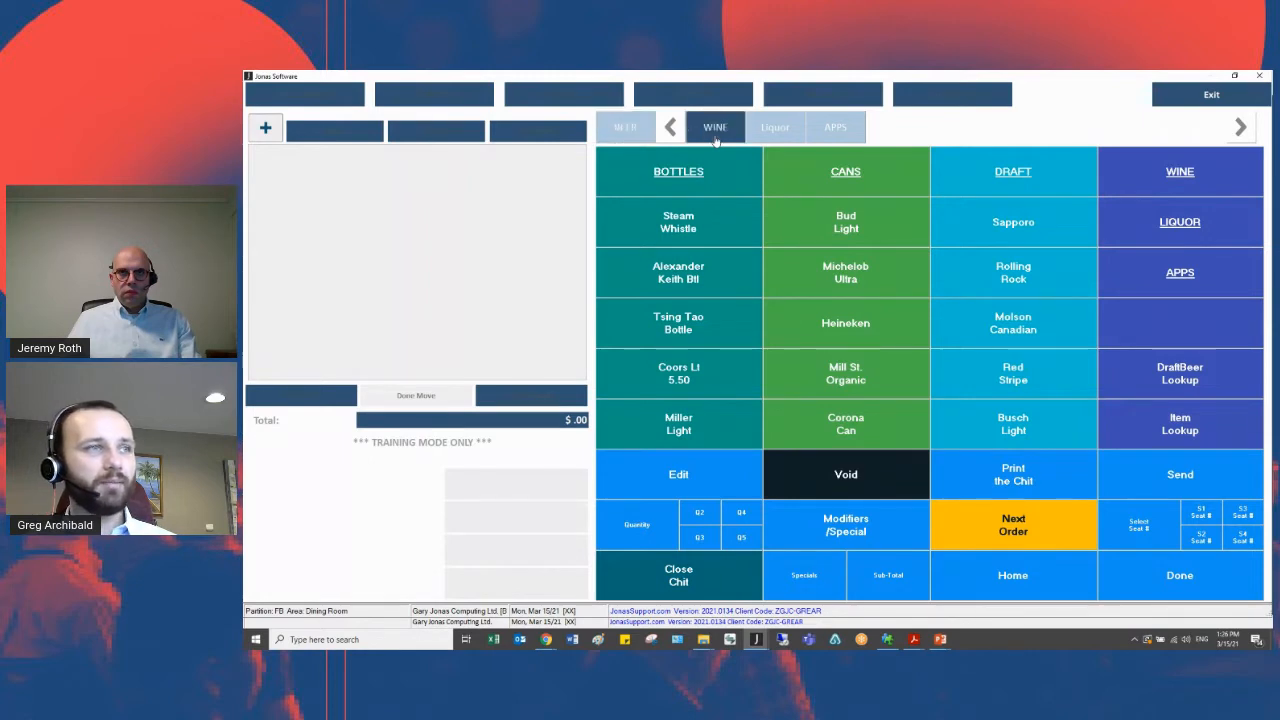
left_click(772, 140)
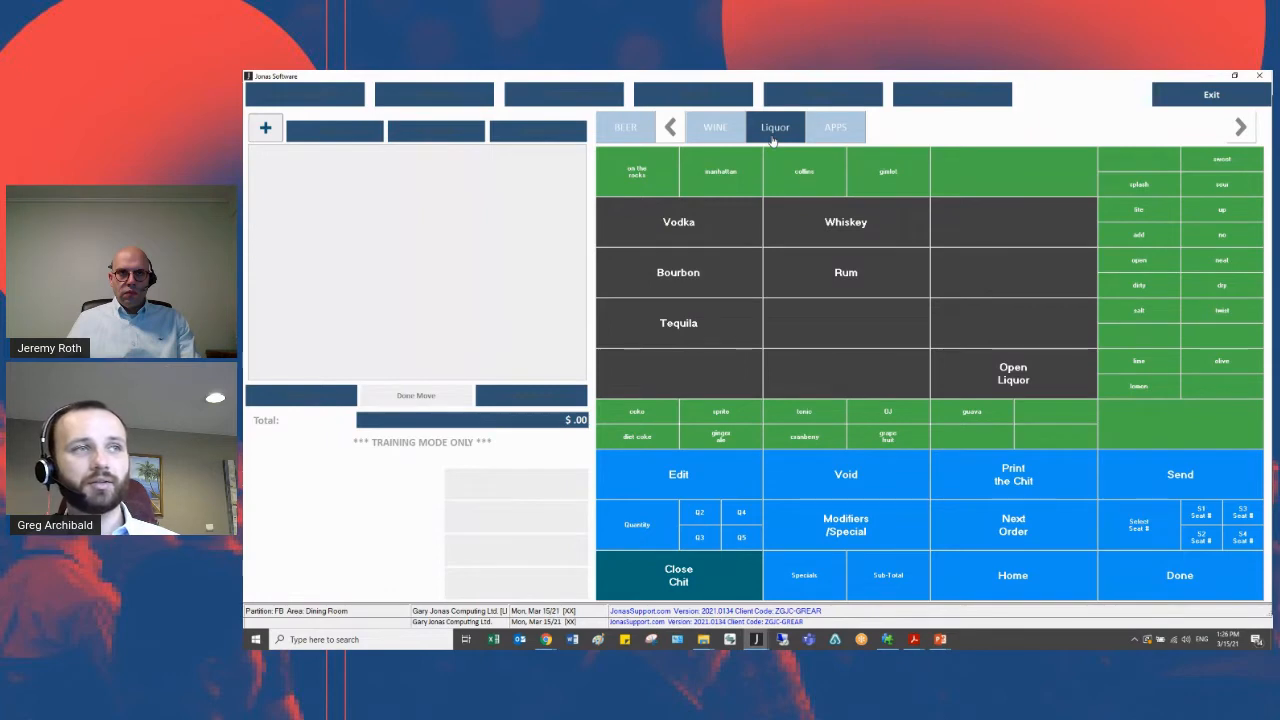
left_click(627, 129)
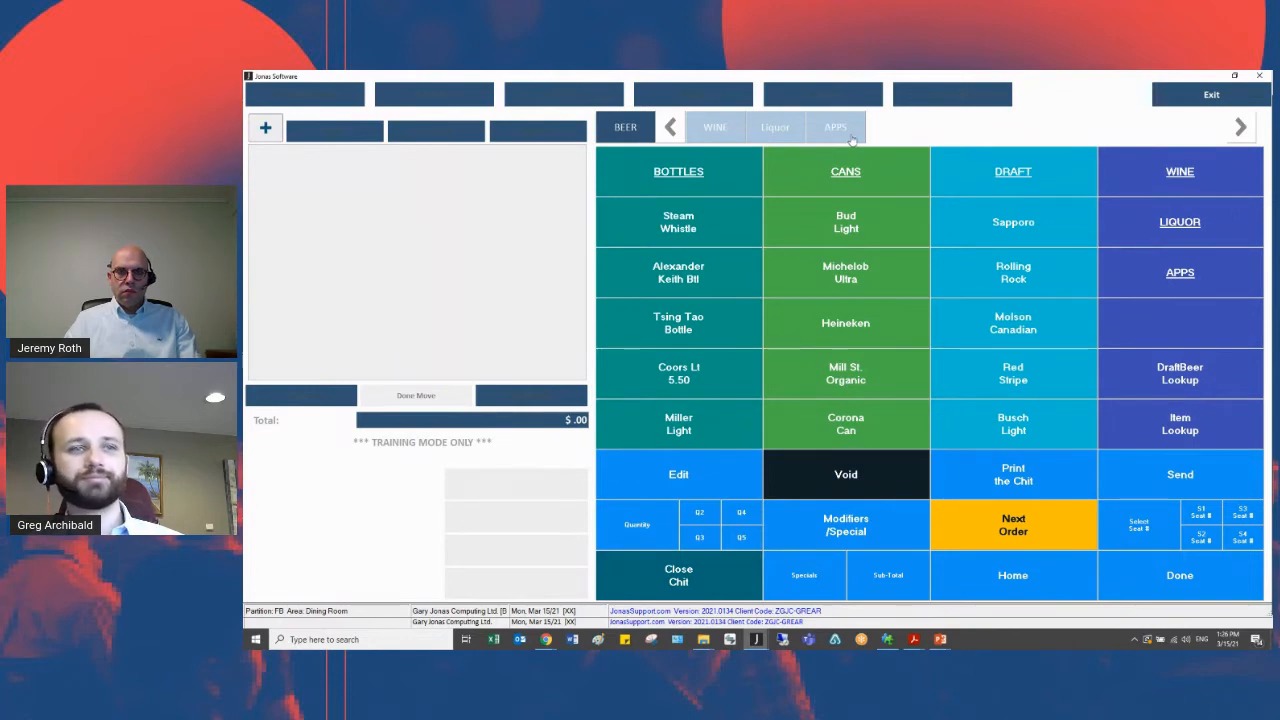
left_click(1170, 100)
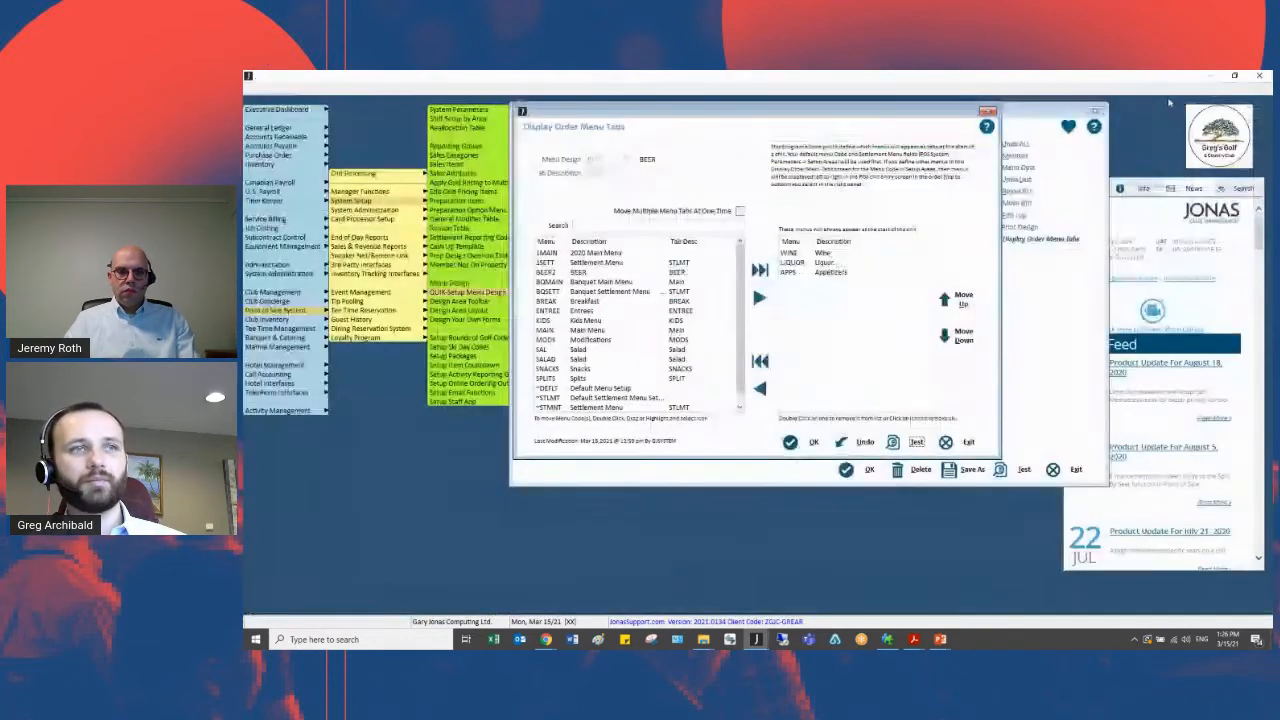
left_click(958, 445)
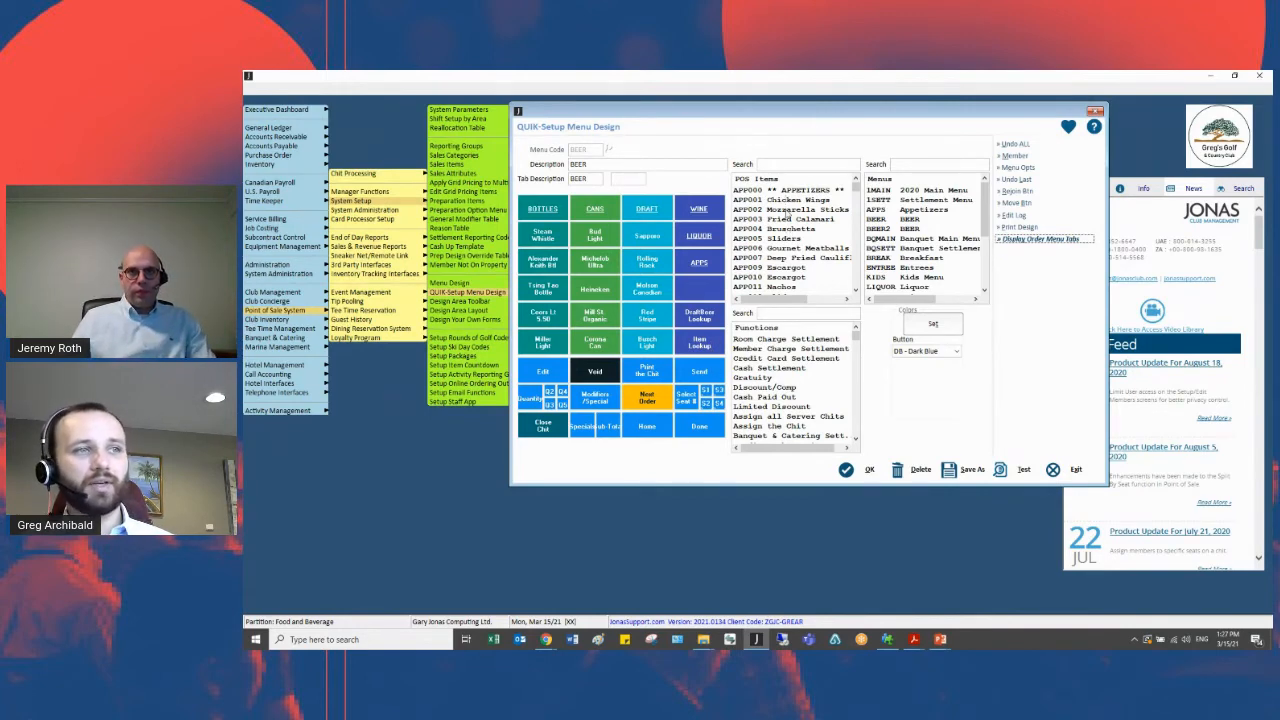
- Search the POS items in the BEER menu design for "CHARD"
left_click_drag(855, 192, 856, 189)
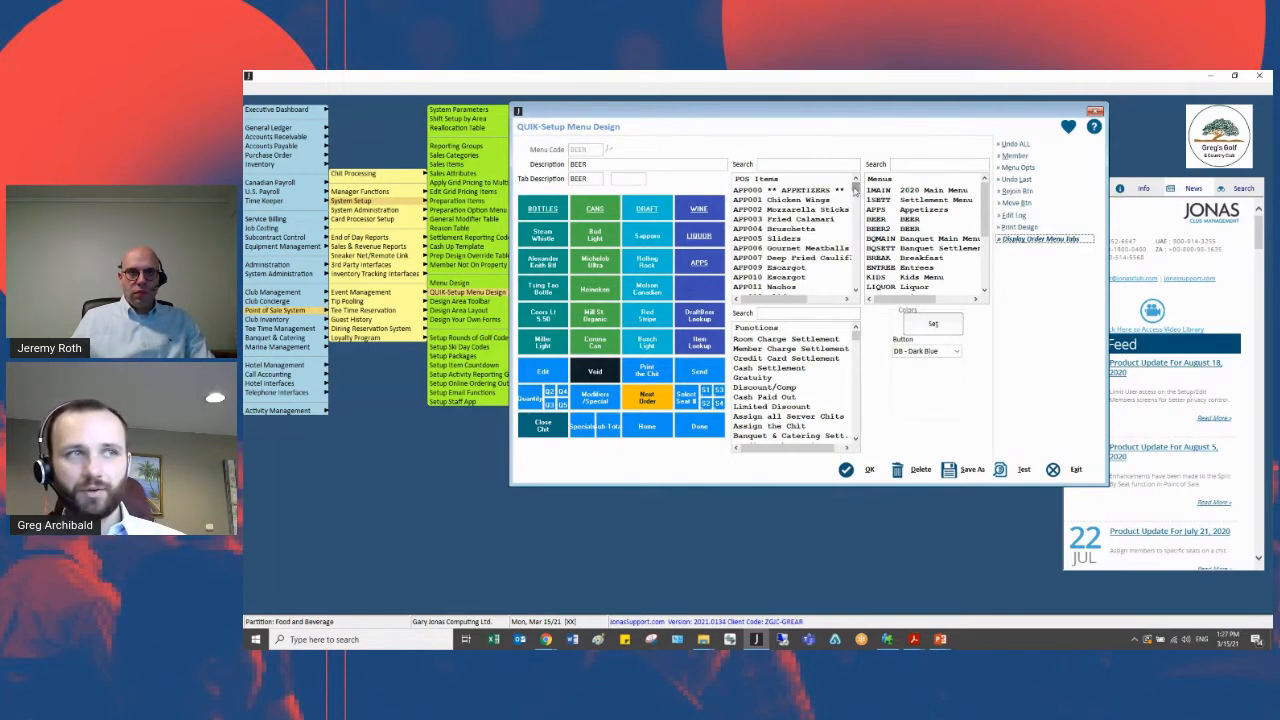
left_click(802, 165)
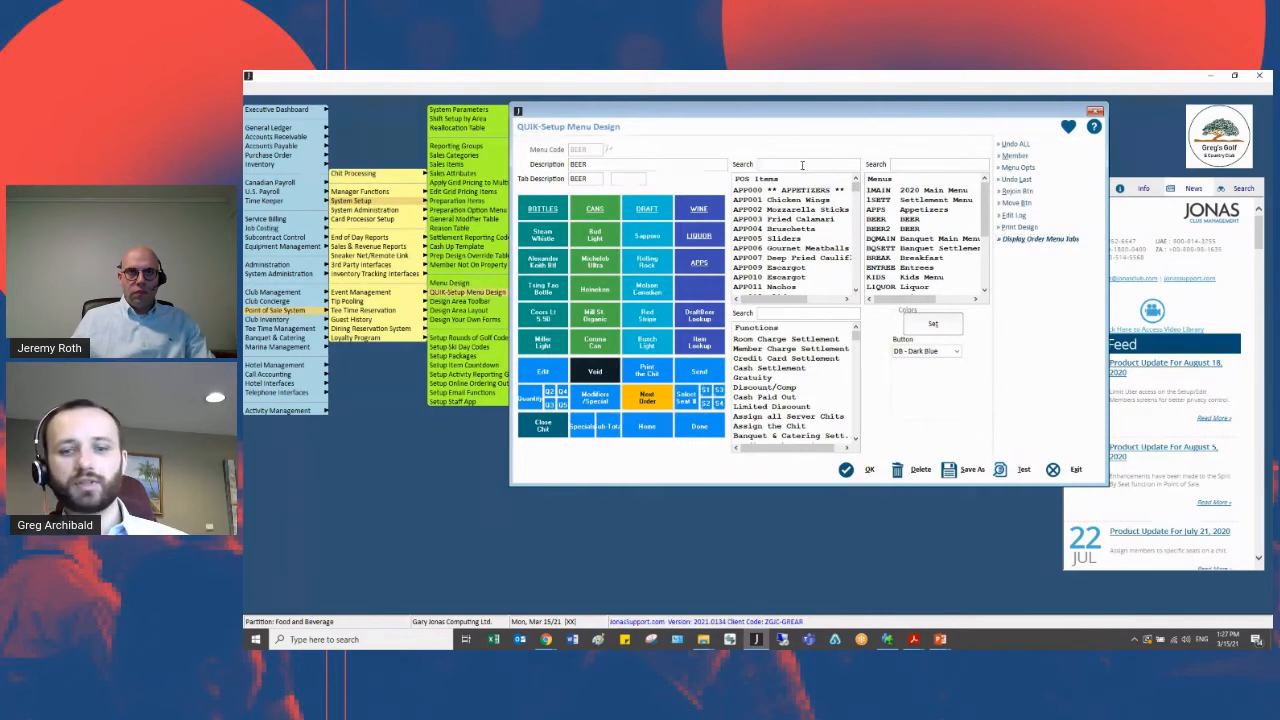
type("chird")
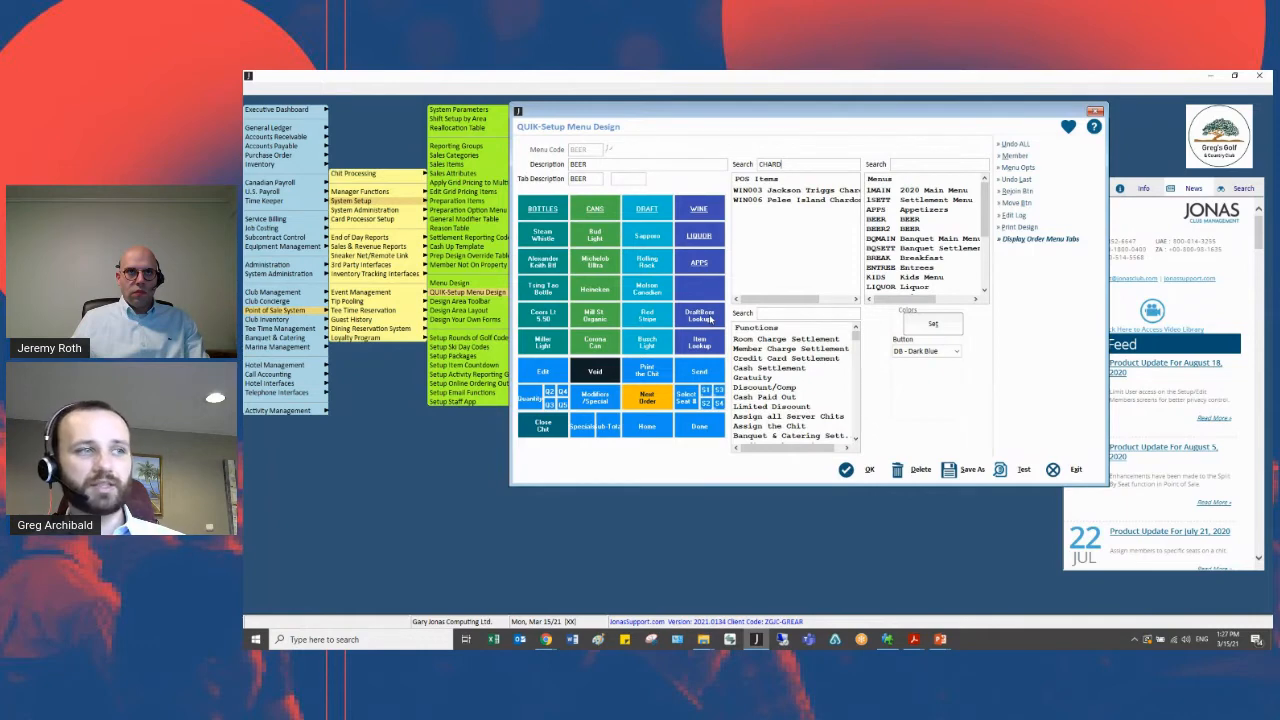
- Review the DraftBeer Lookup button's Item Lookup function, description and 42BERD sales category in the BEER menu design
double_click(710, 319)
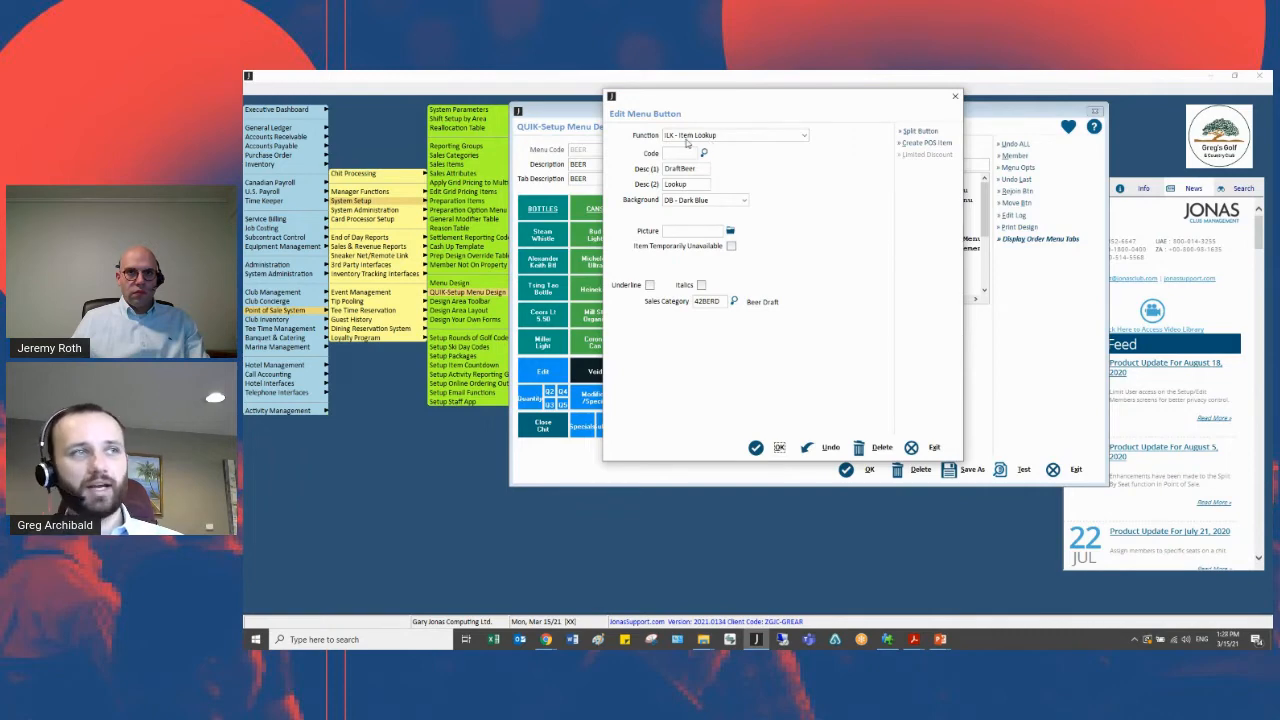
left_click(706, 170)
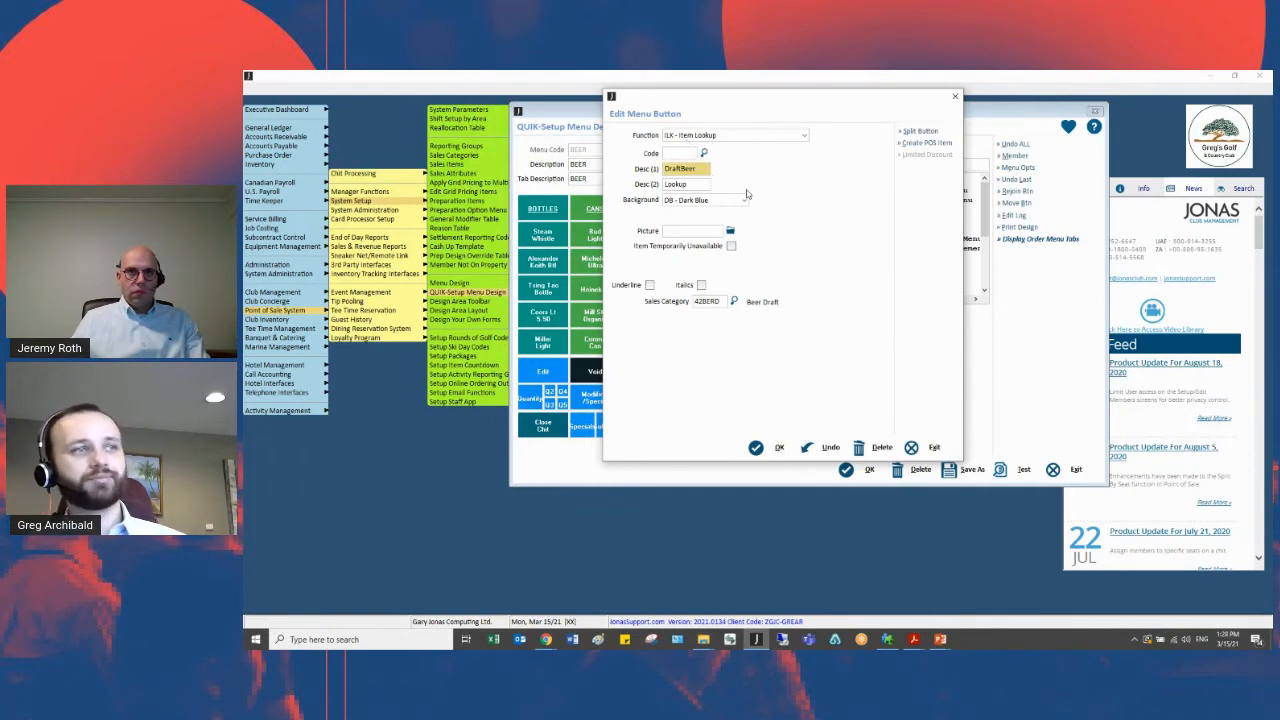
left_click(724, 301)
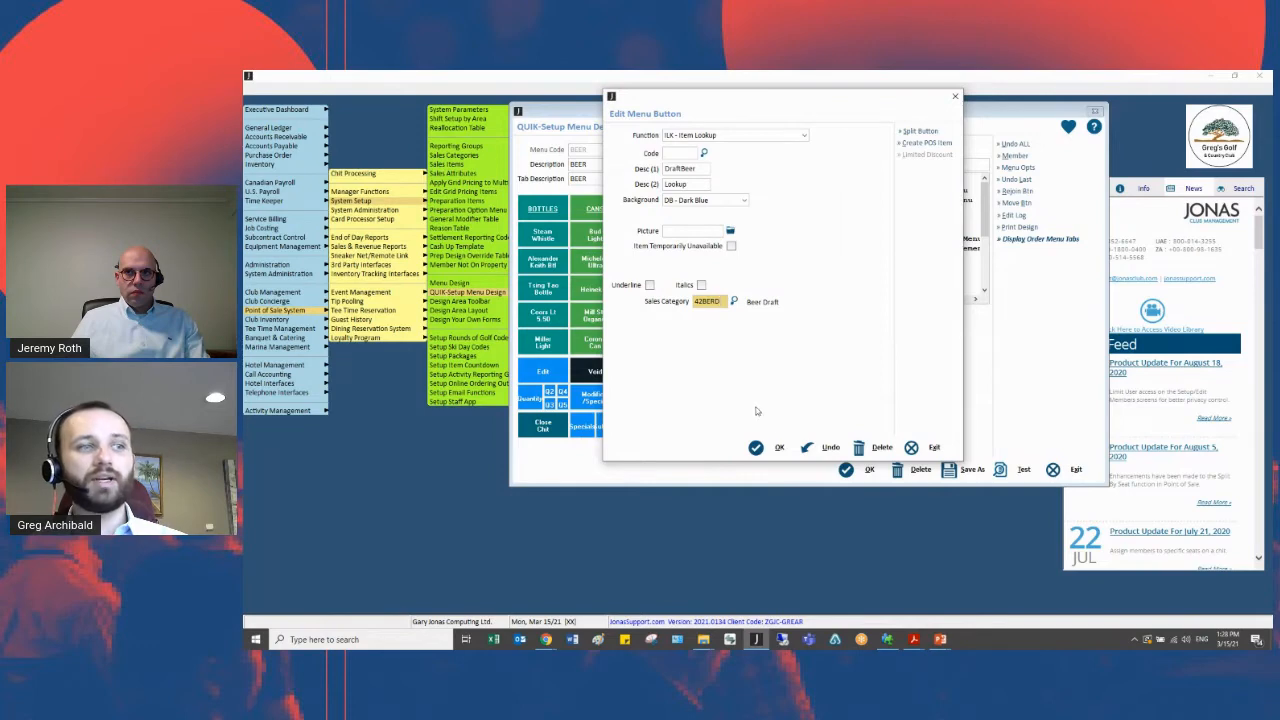
left_click(778, 448)
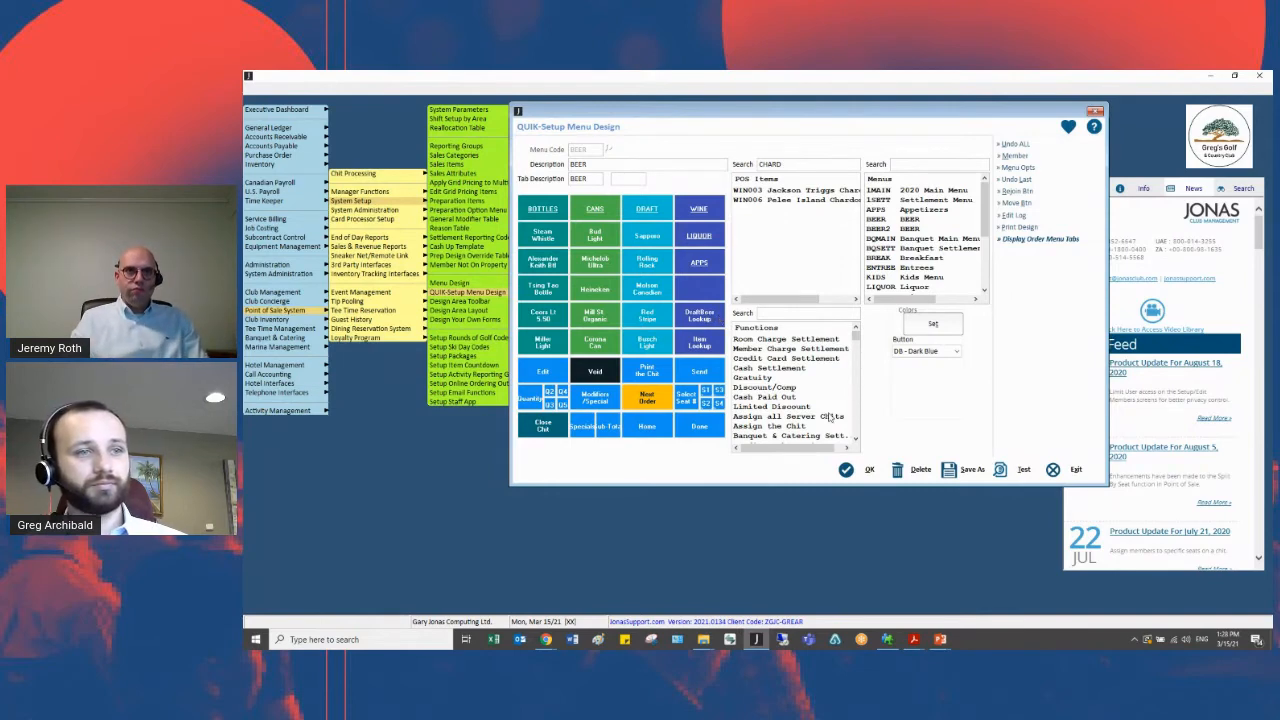
- Exit the BEER menu design and show the Menu Design Examples slide in the presentation
left_click(1053, 469)
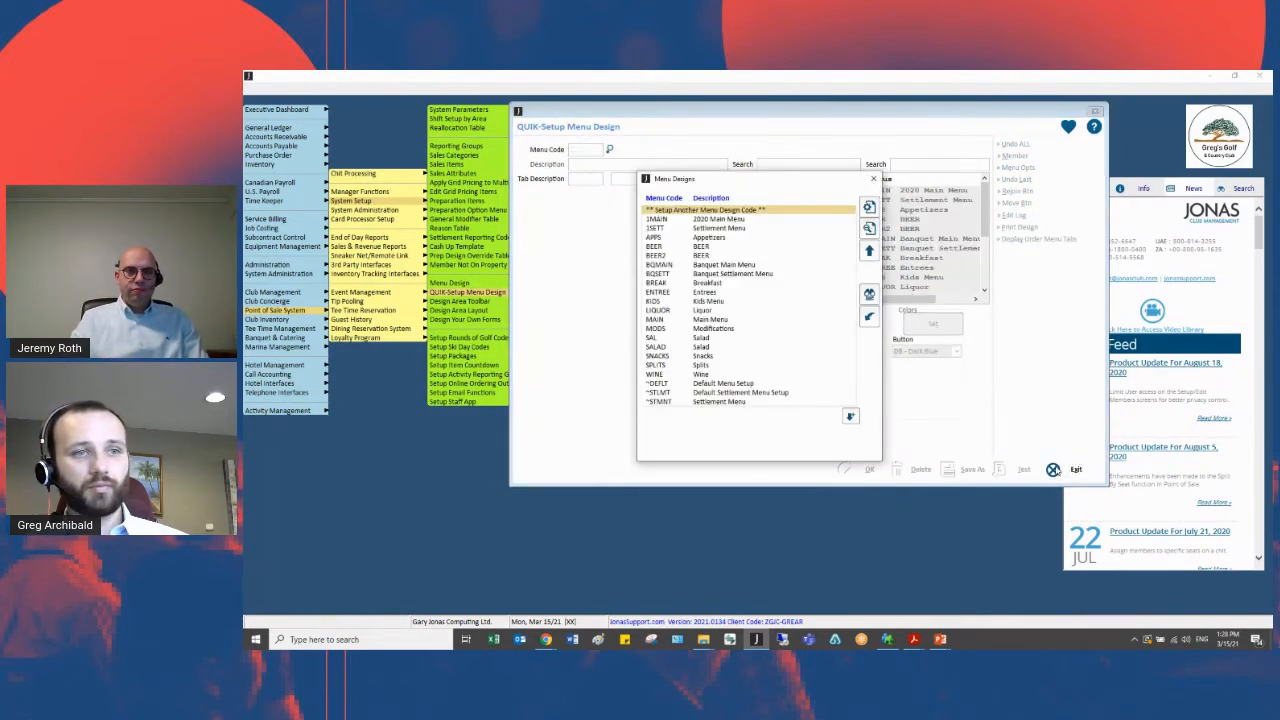
left_click(873, 179)
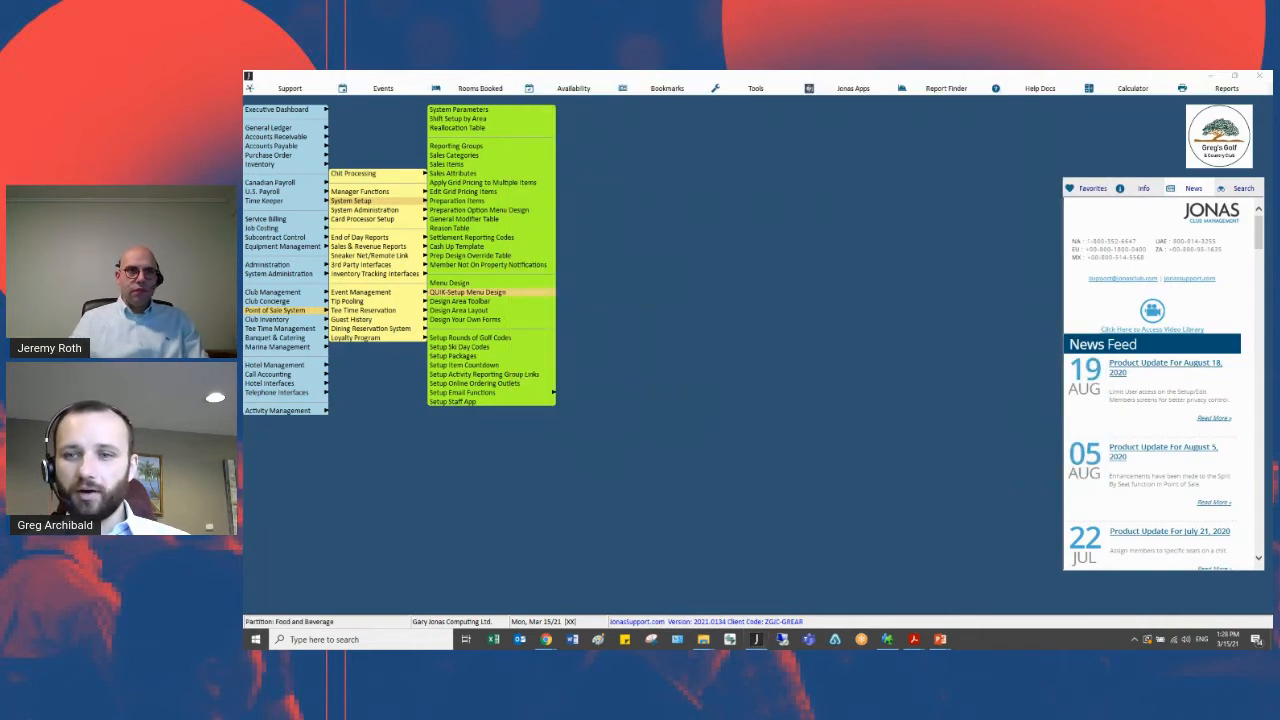
key("alt+Tab")
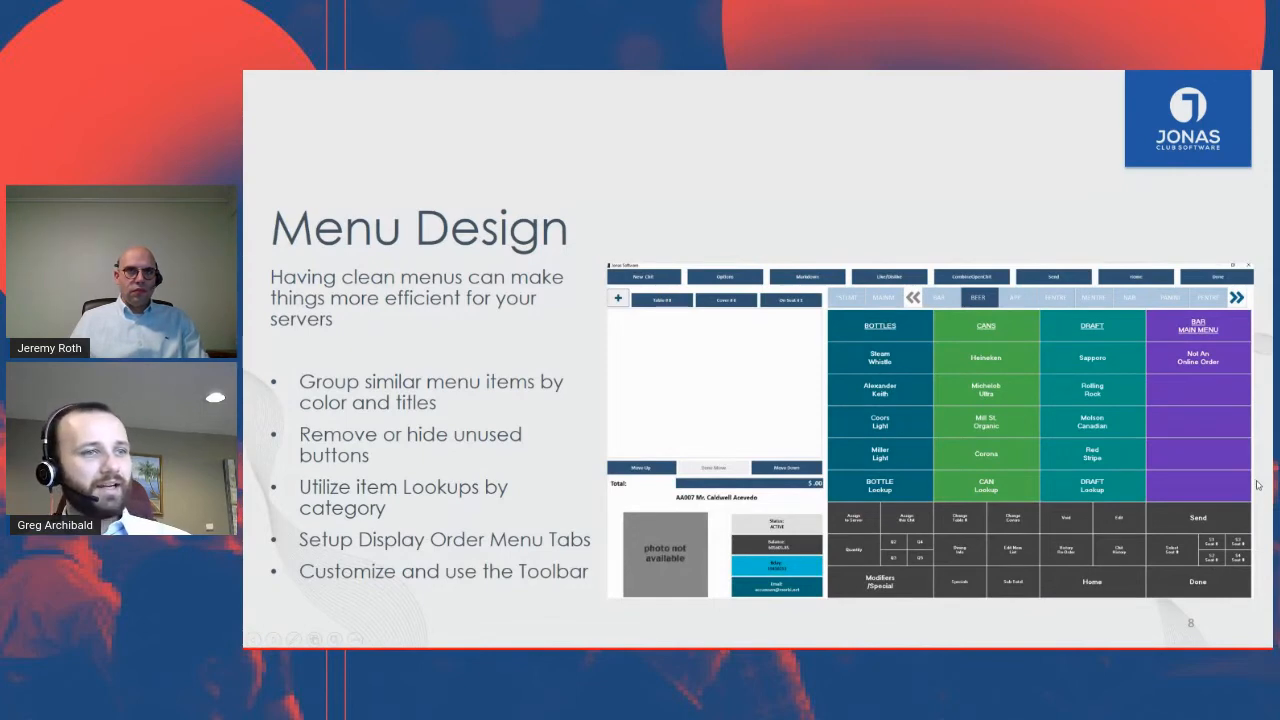
key("Right")
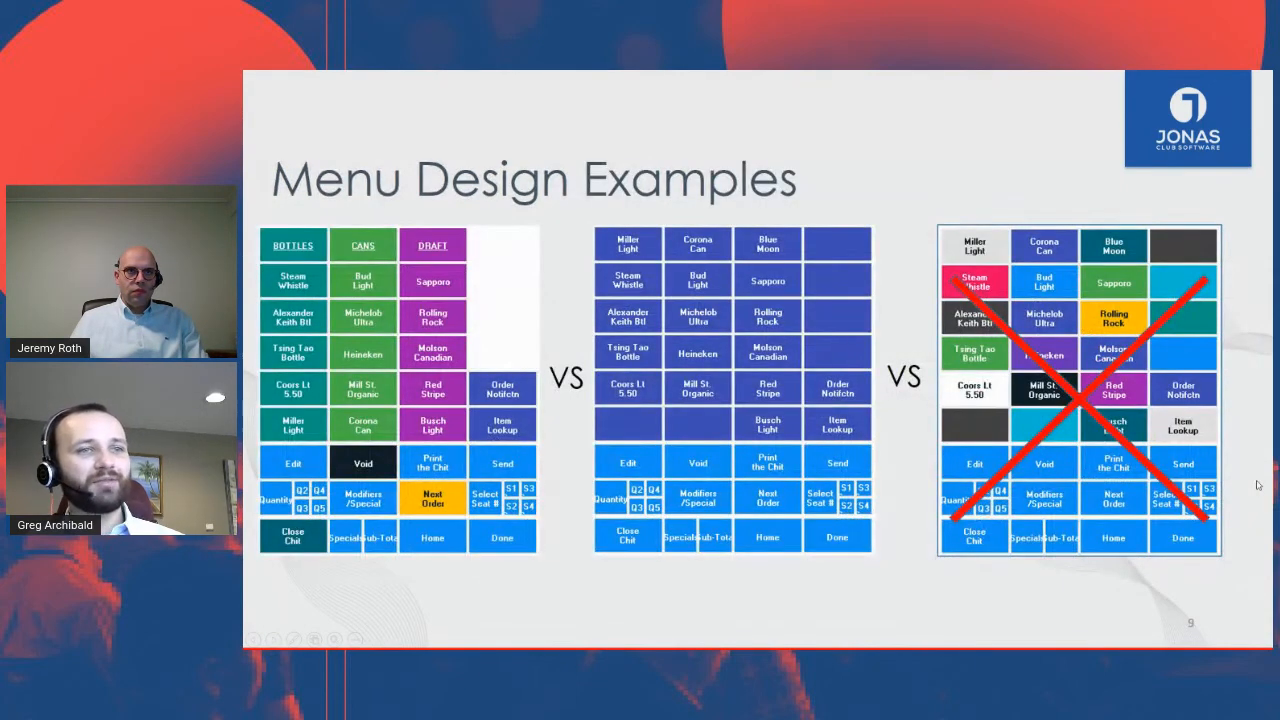
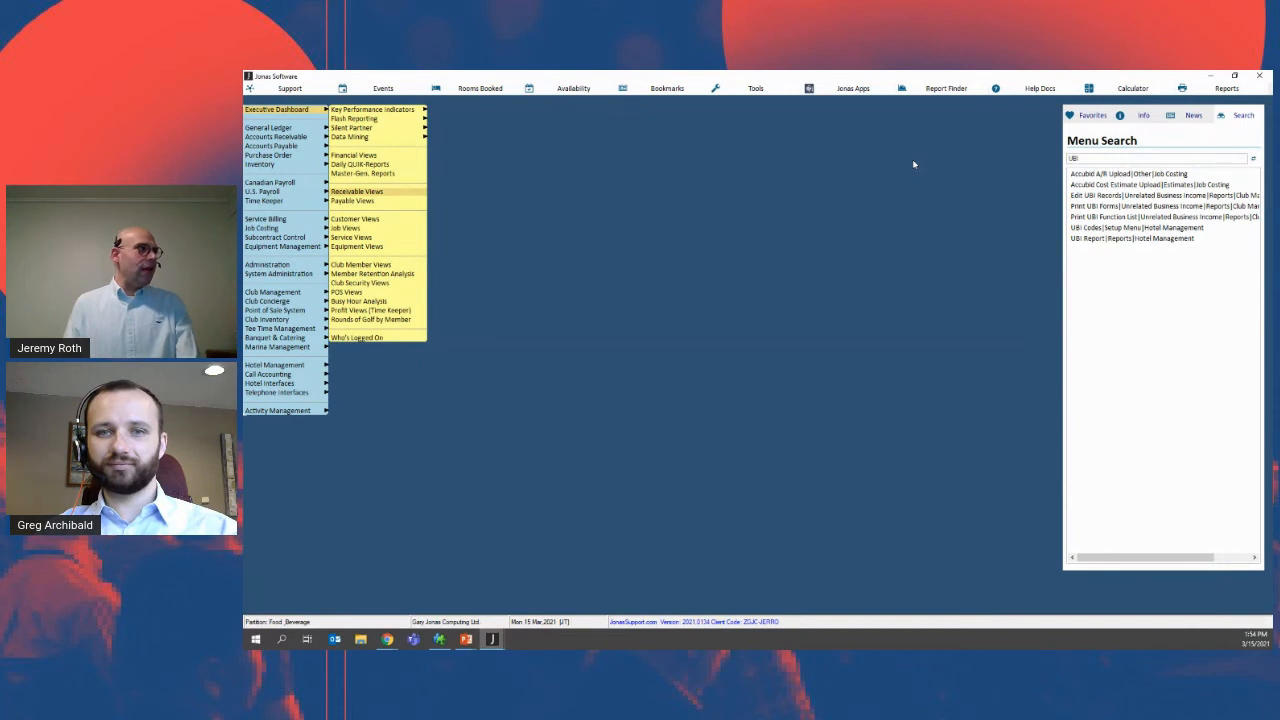
left_click(914, 164)
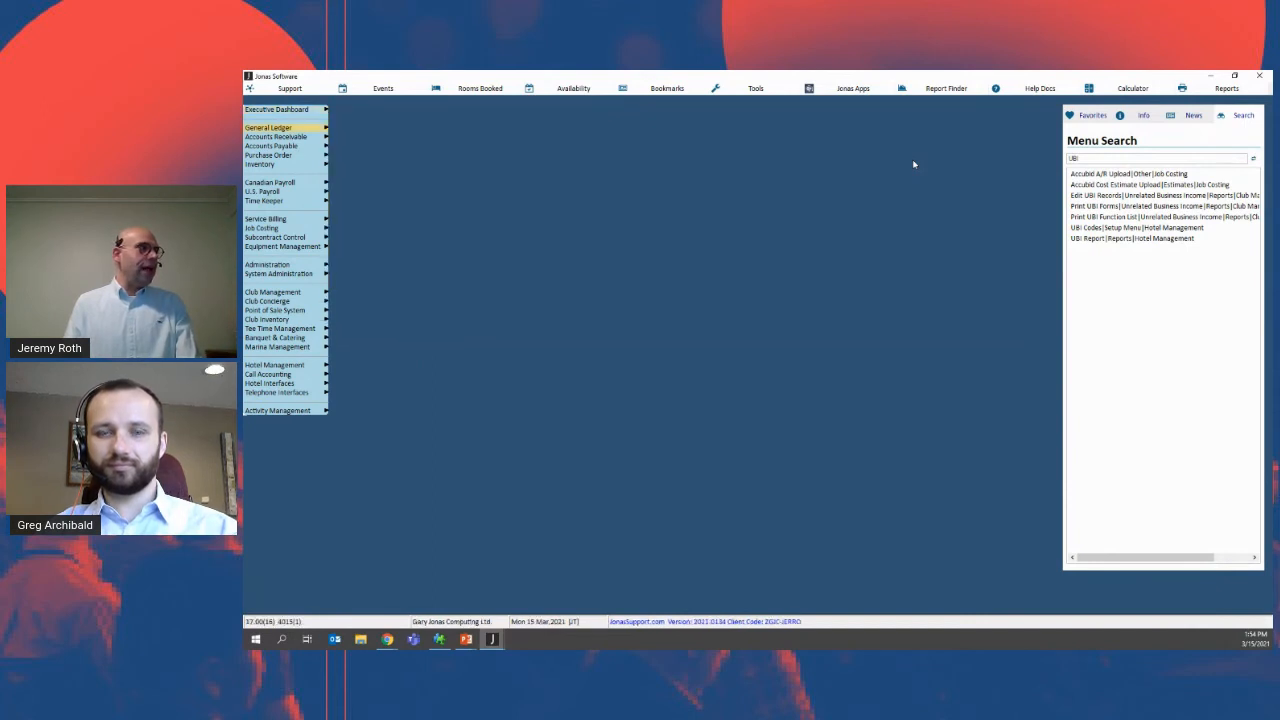
key("Right")
key("Down")
key("Right")
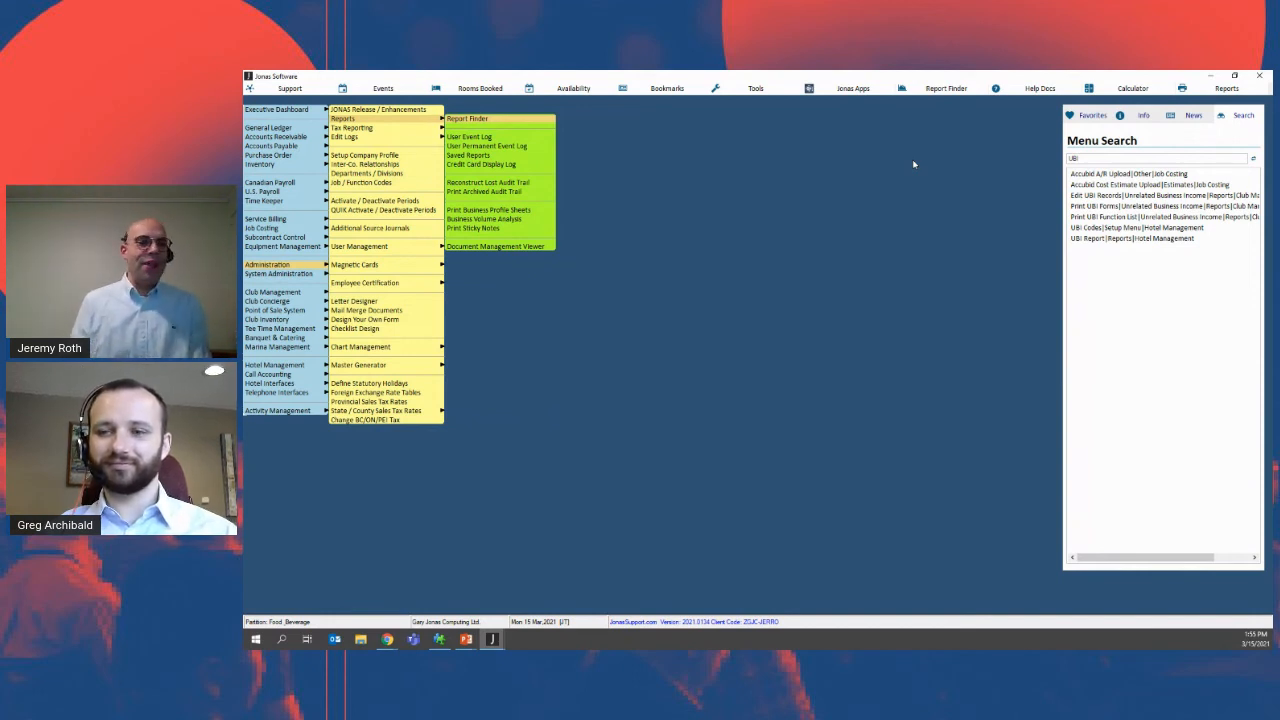
key("Escape")
key("Escape")
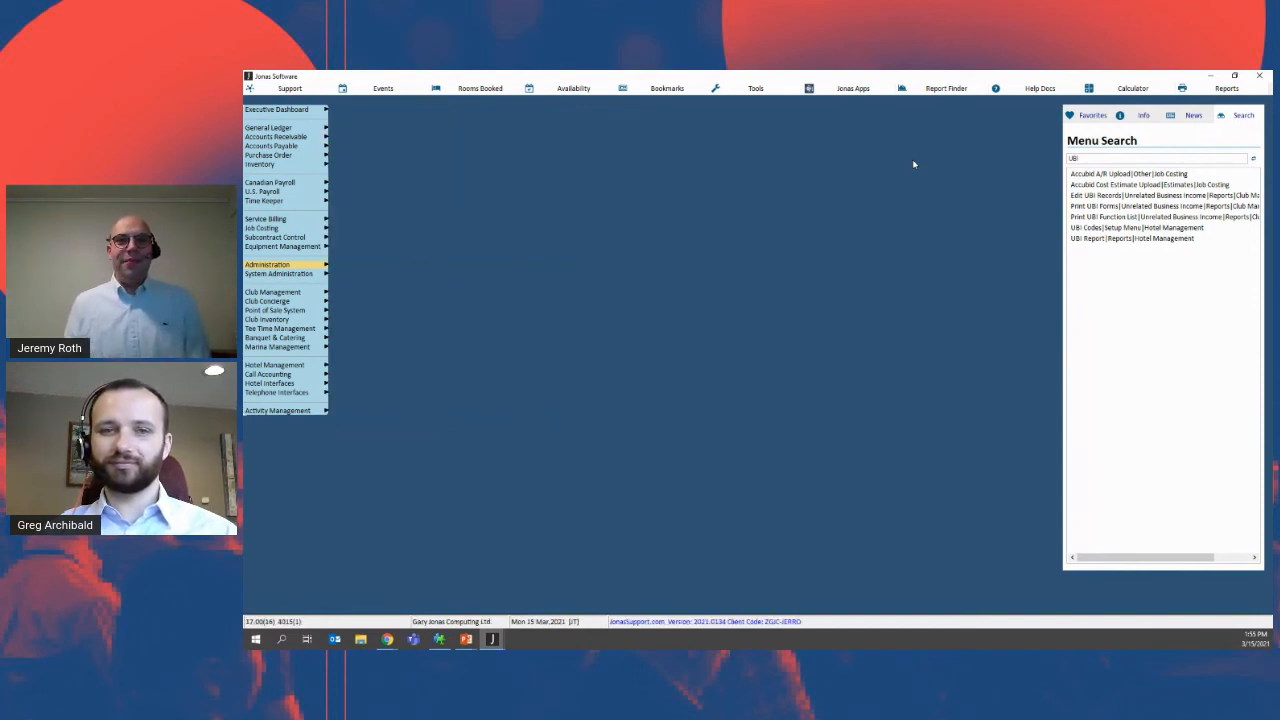
- View the POS sales areas list from the Point of Sale System Parameters, and exit back to the System Setup options
key("Down")
key("Down")
key("Down")
key("Right")
key("Down")
key("Down")
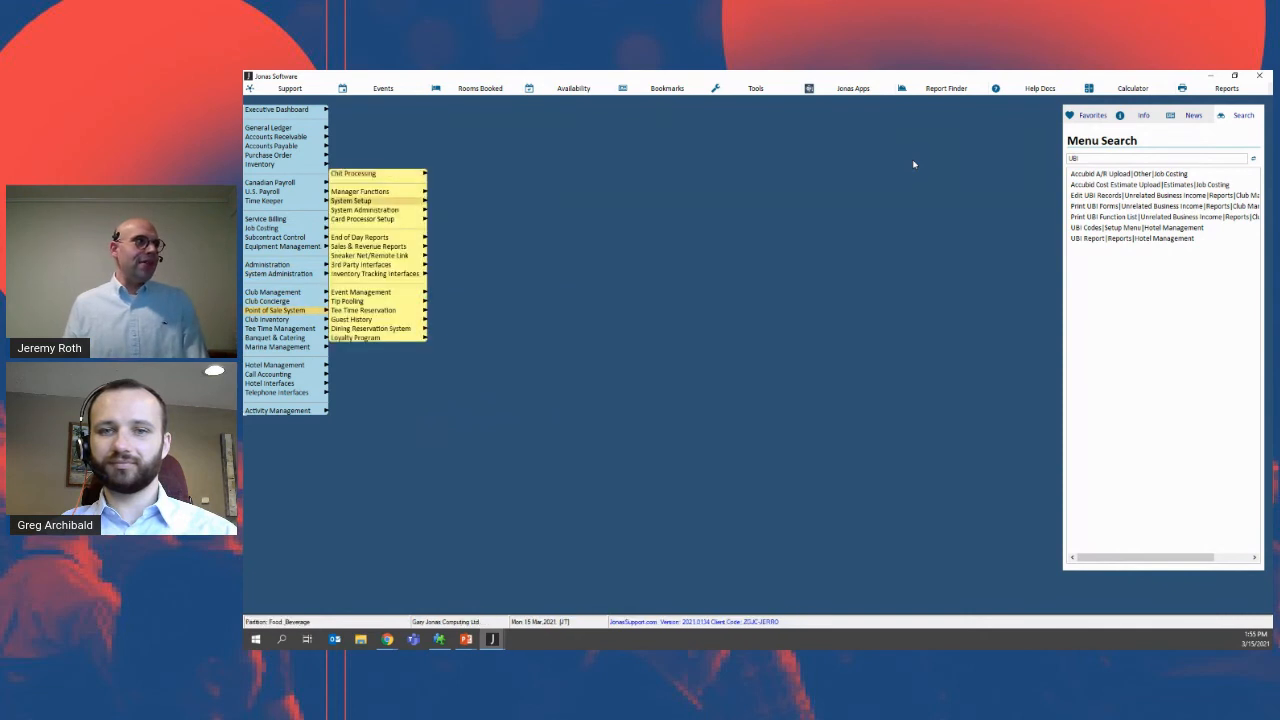
key("Right")
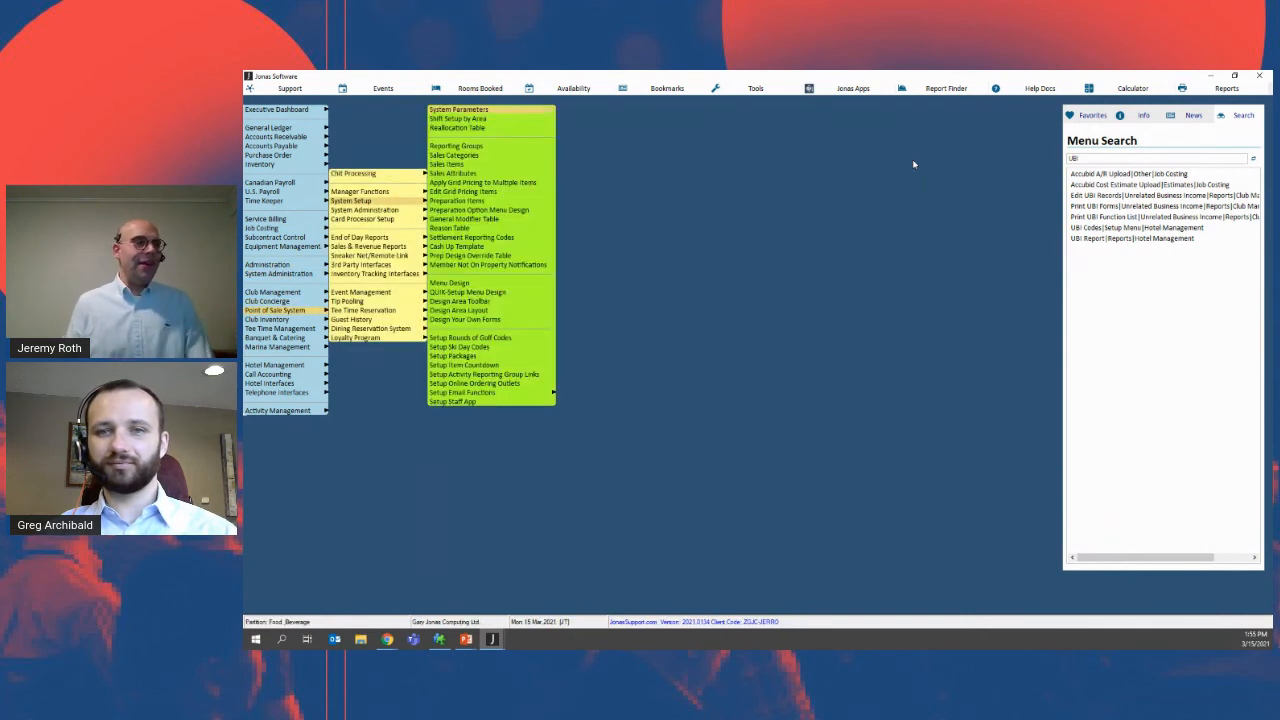
key("Return")
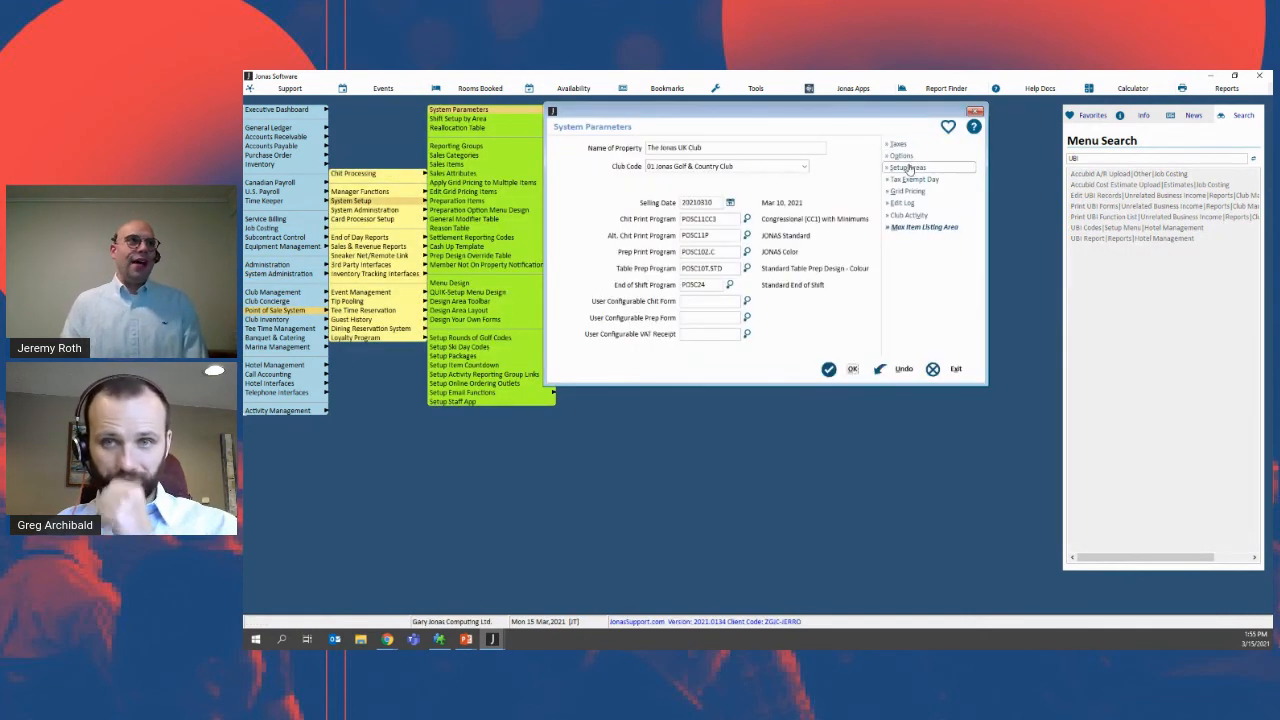
left_click(908, 168)
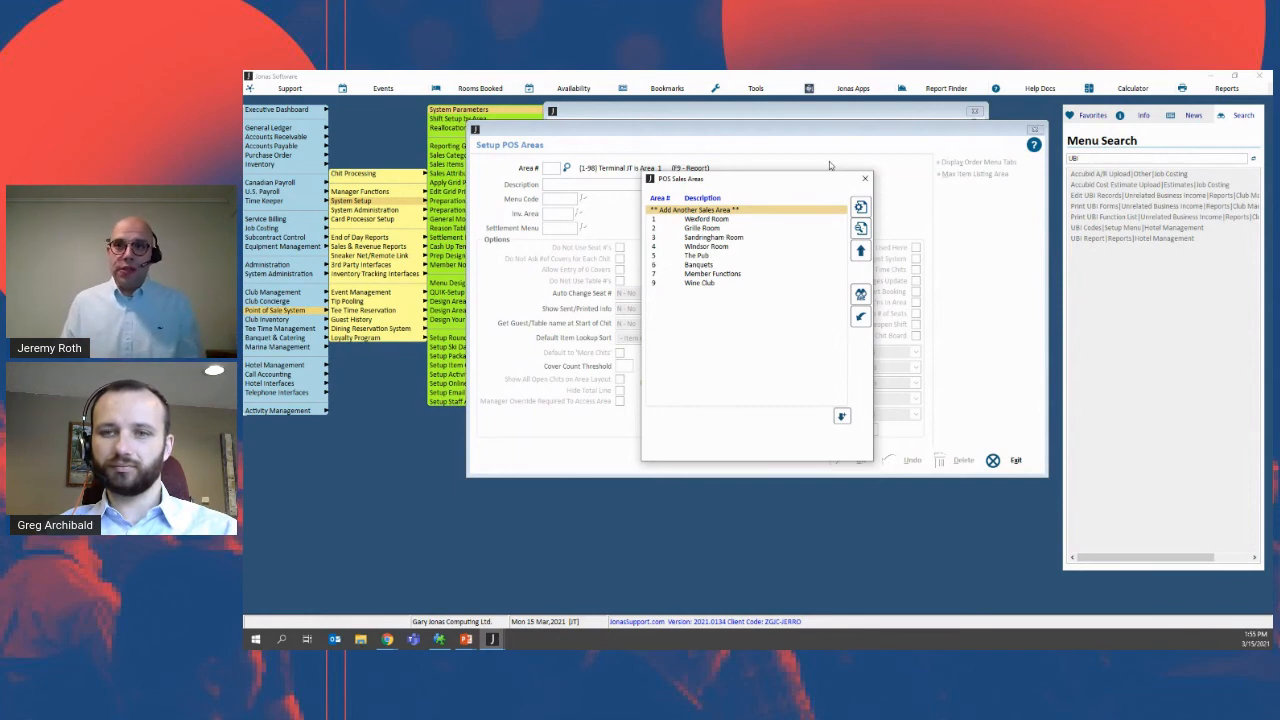
key("Escape")
key("Escape")
key("Escape")
key("Return")
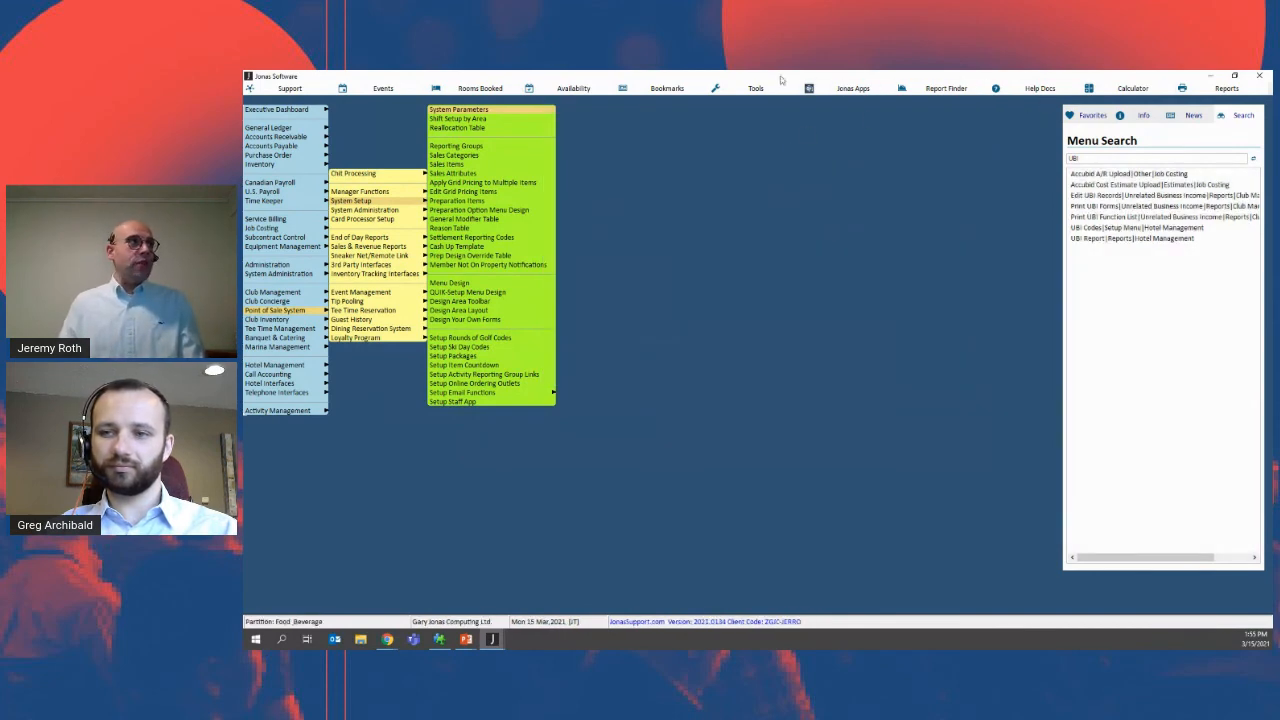
left_click(476, 94)
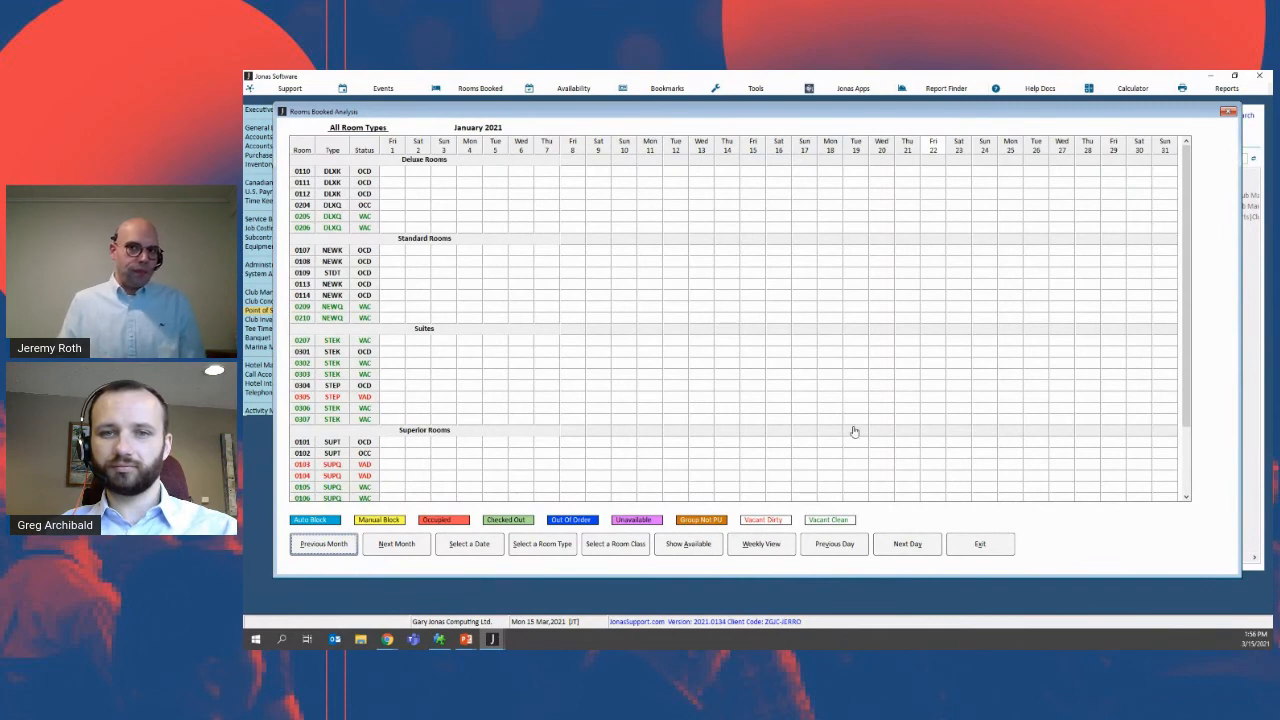
key("Escape")
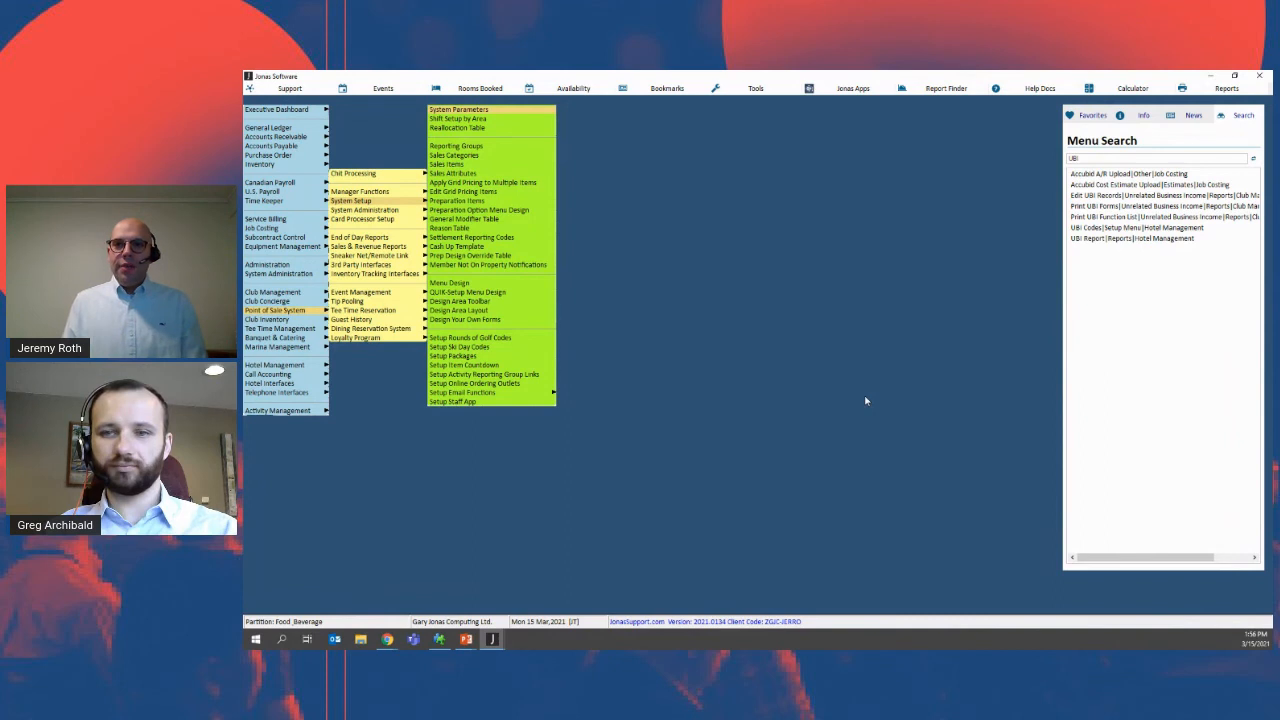
key("Escape")
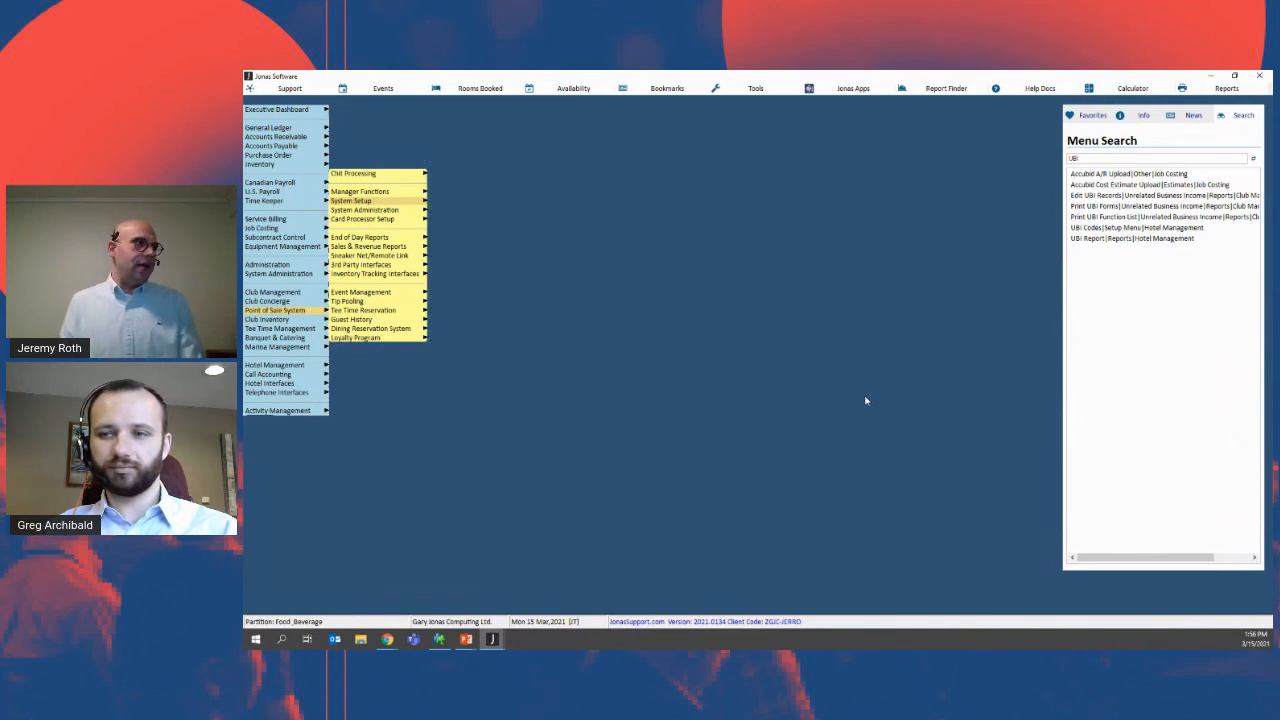
key("Escape")
- Open the BEER (Bottled Beer) menu in the Point of Sale QUIK-Setup Menu Design
key("Right")
key("Down")
key("Down")
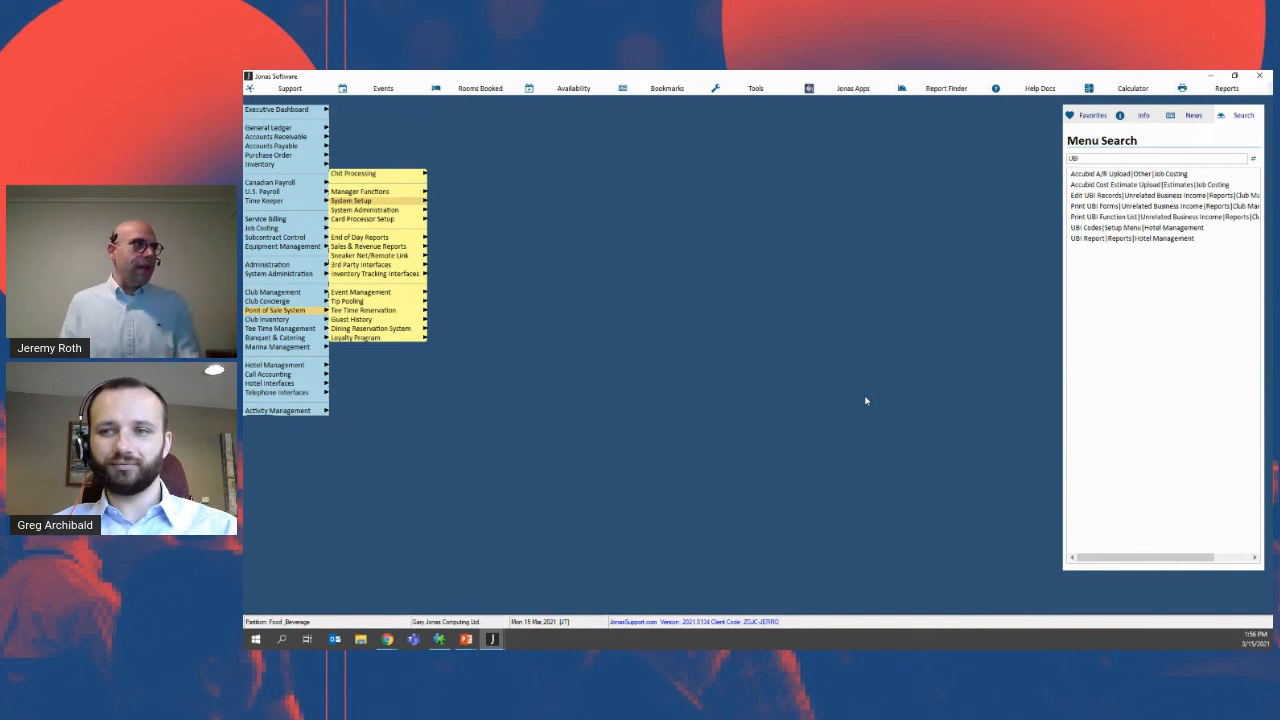
key("Right")
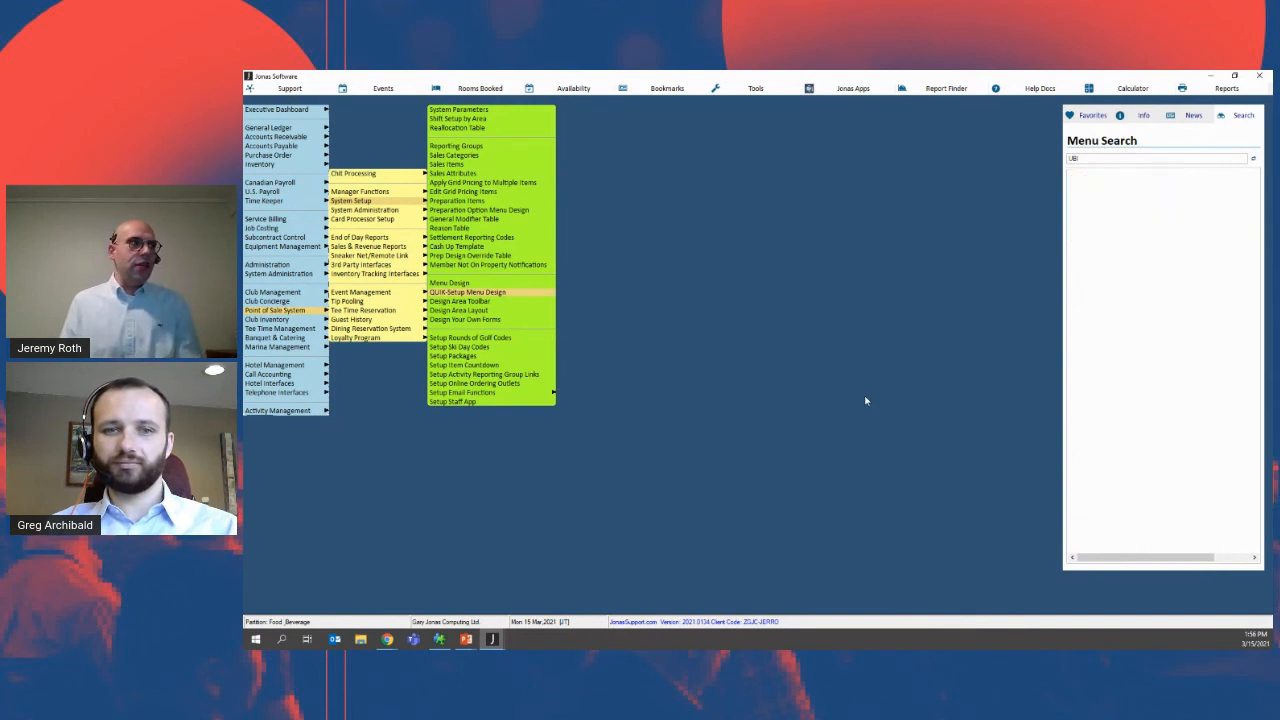
key("Return")
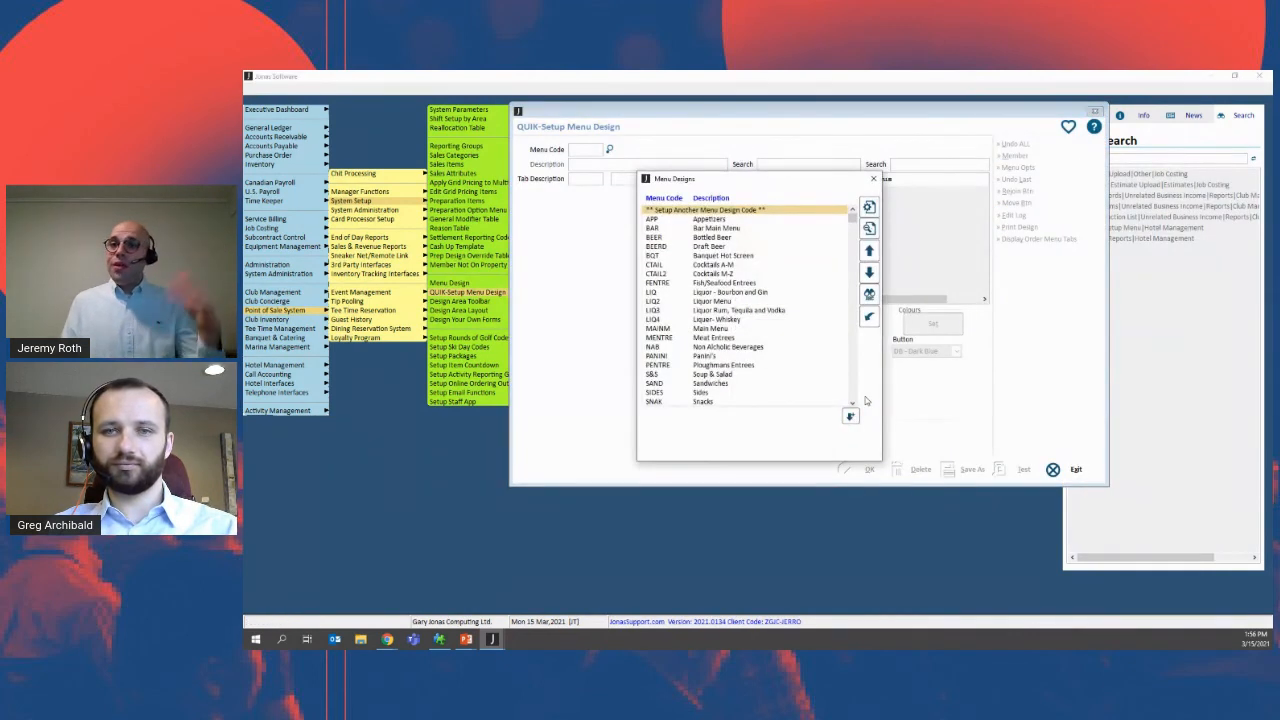
key("Down")
key("Down")
key("Down")
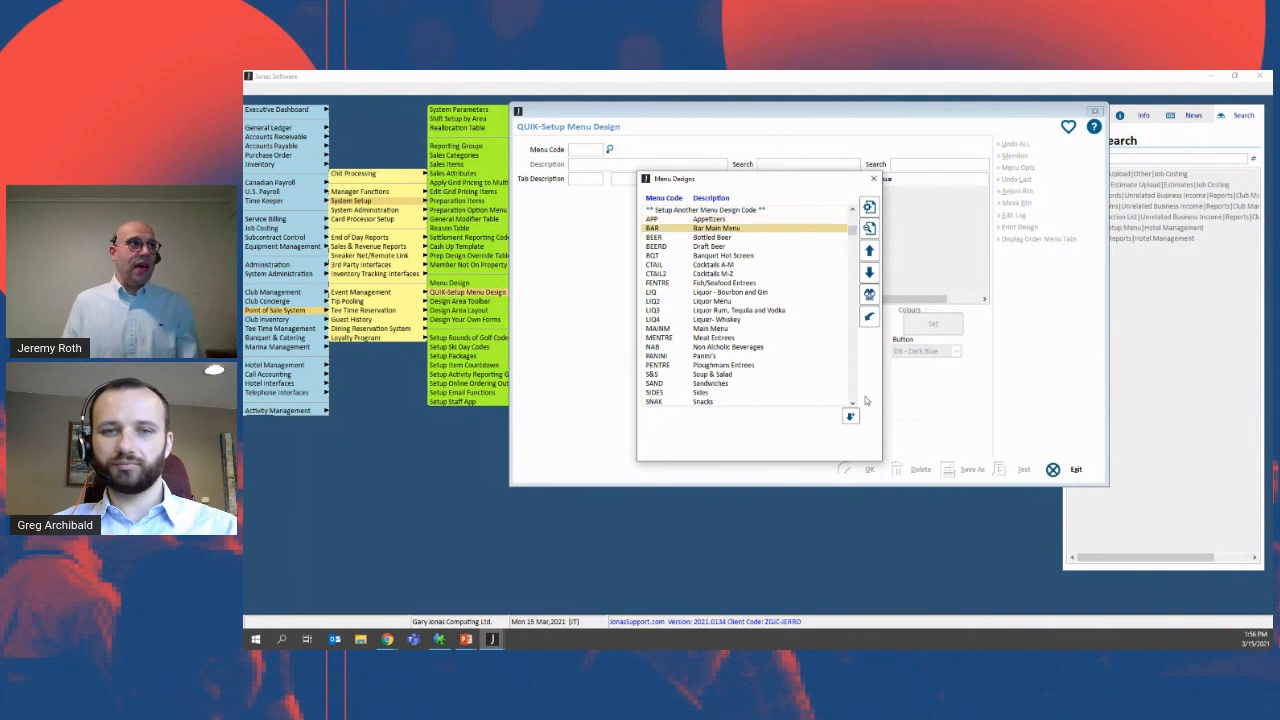
key("Return")
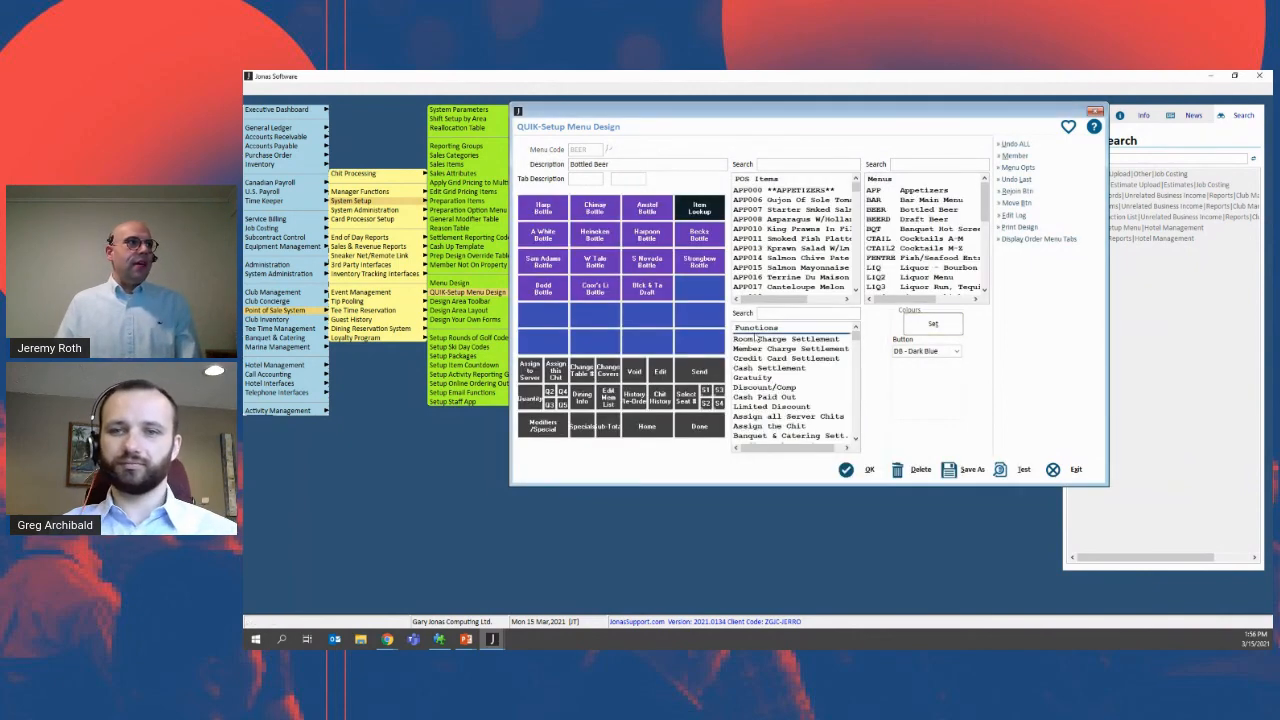
- Set the button colour to GR - Green for all four first-column bottles plus Coor's Lt, W Tale and Heineken
left_click(929, 353)
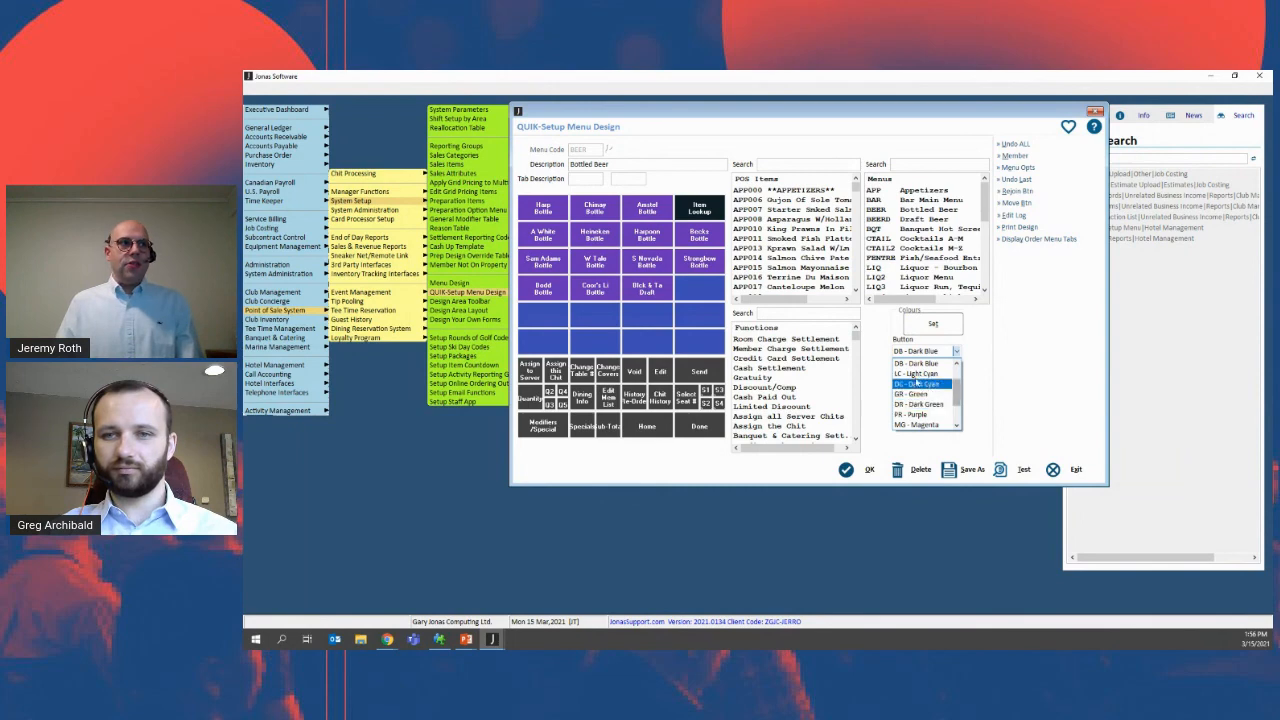
left_click(940, 328)
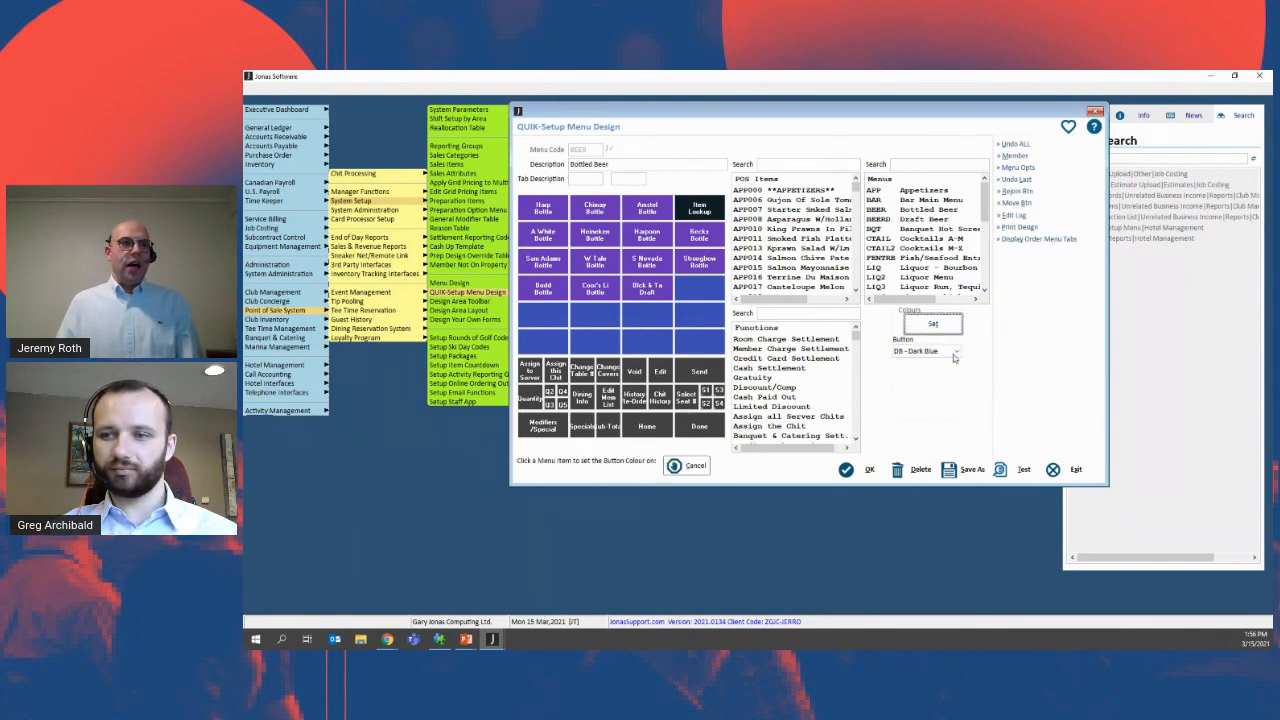
left_click(955, 352)
left_click(923, 395)
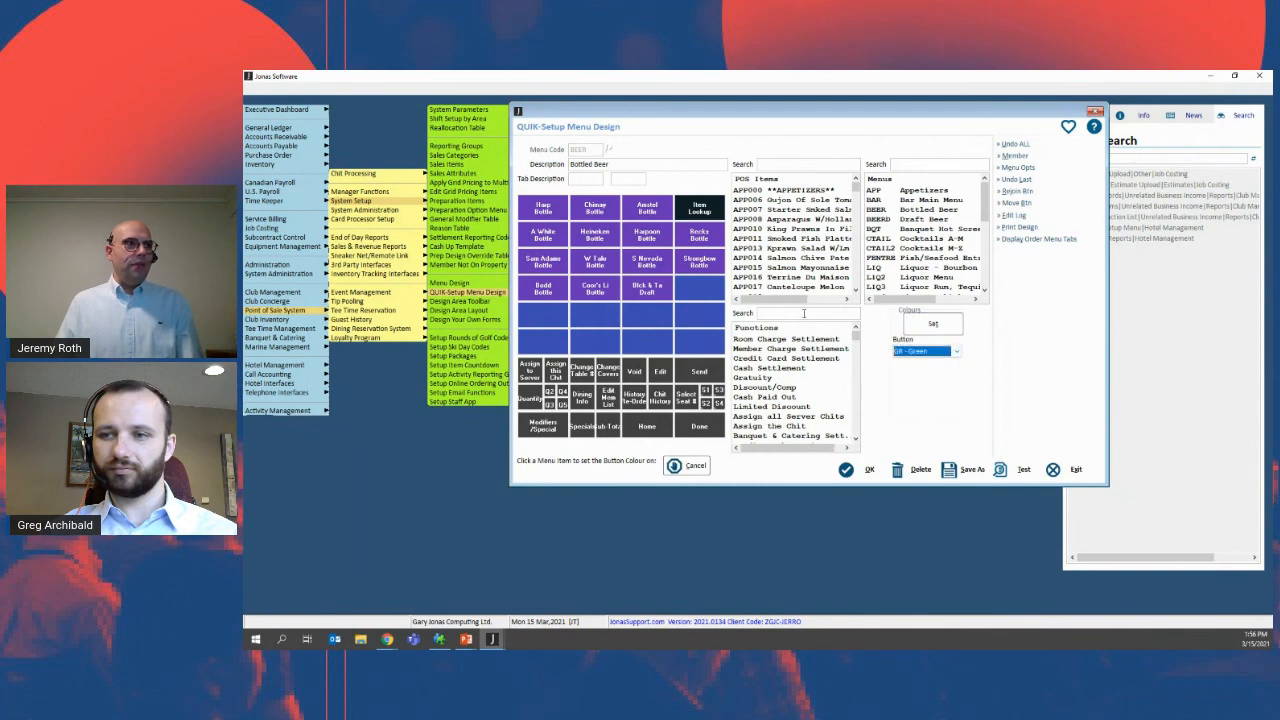
left_click(535, 217)
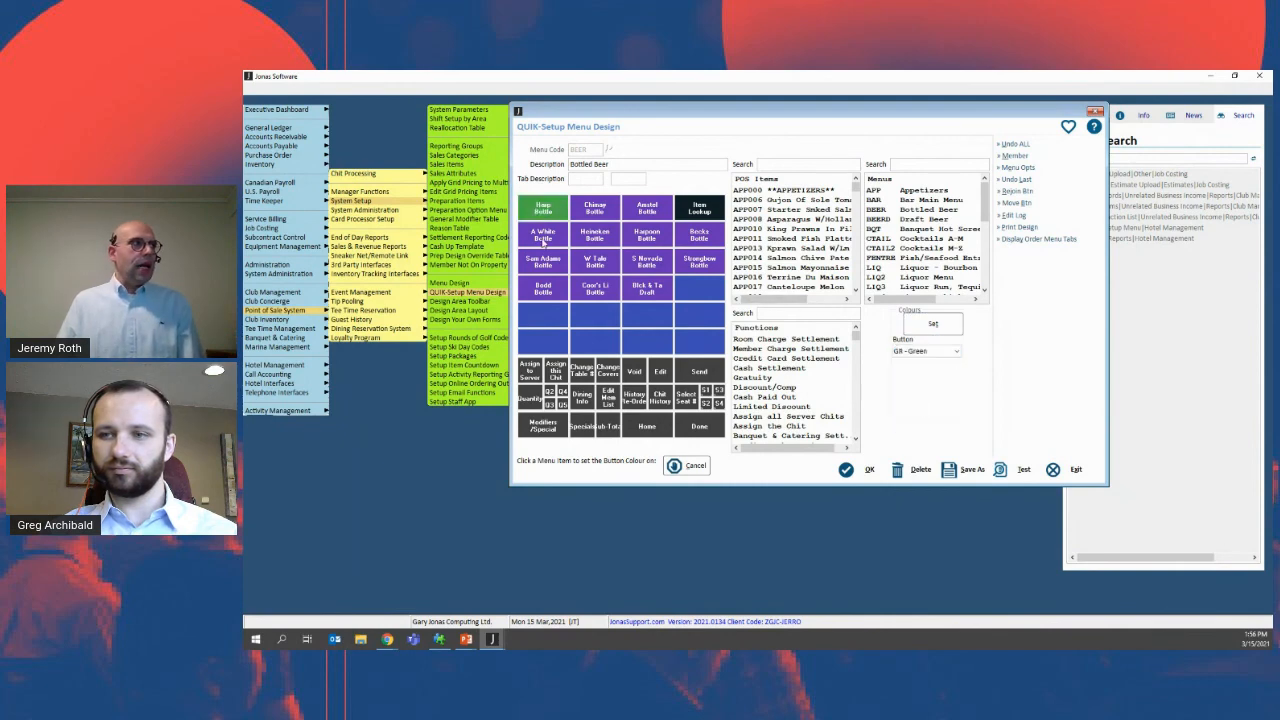
left_click(542, 240)
left_click(542, 264)
left_click(542, 290)
left_click(592, 292)
left_click(595, 261)
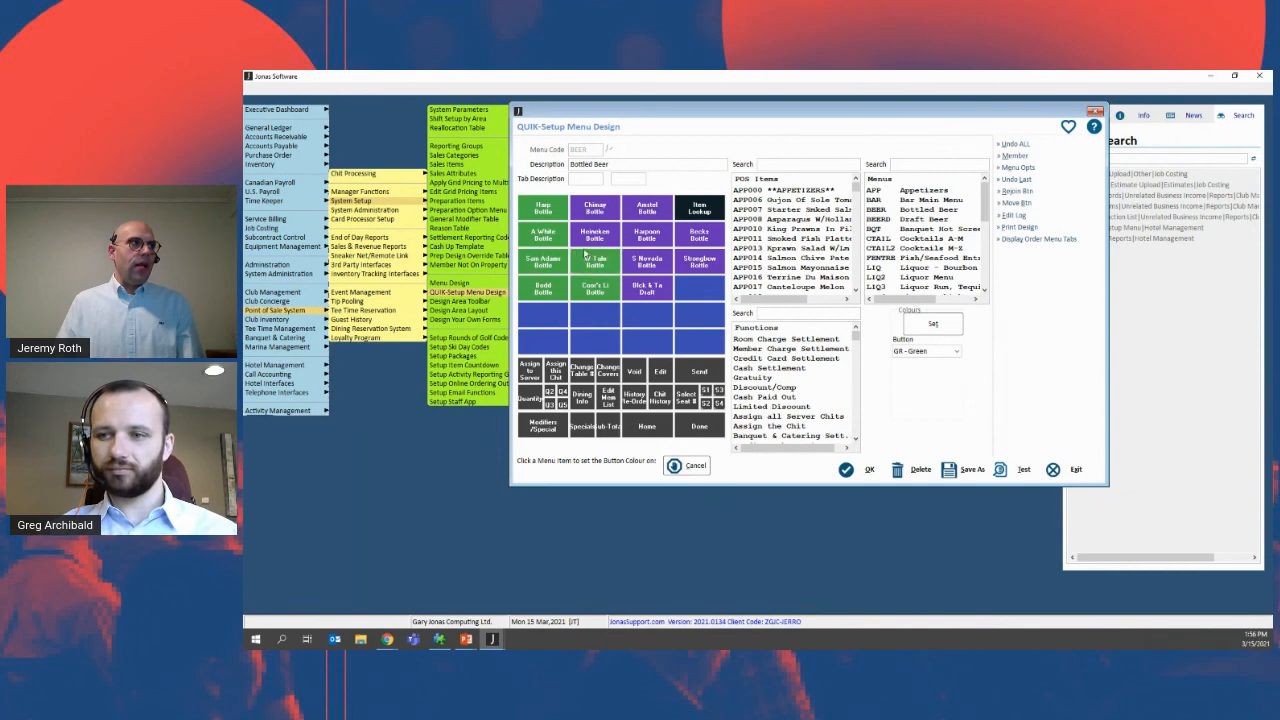
left_click(595, 235)
- Set the button colour to YE - Yellow for Chimay and the third-column beers from Amstel to Blck & Tn Draft
left_click(926, 352)
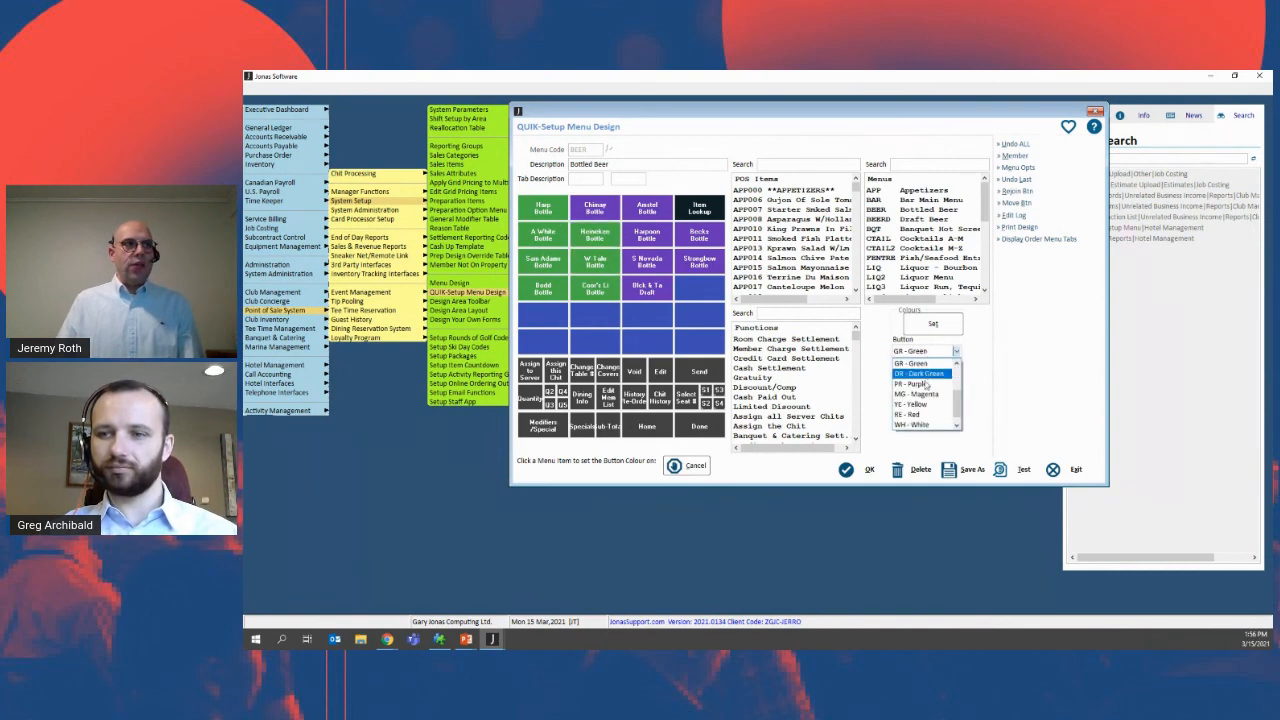
left_click(923, 410)
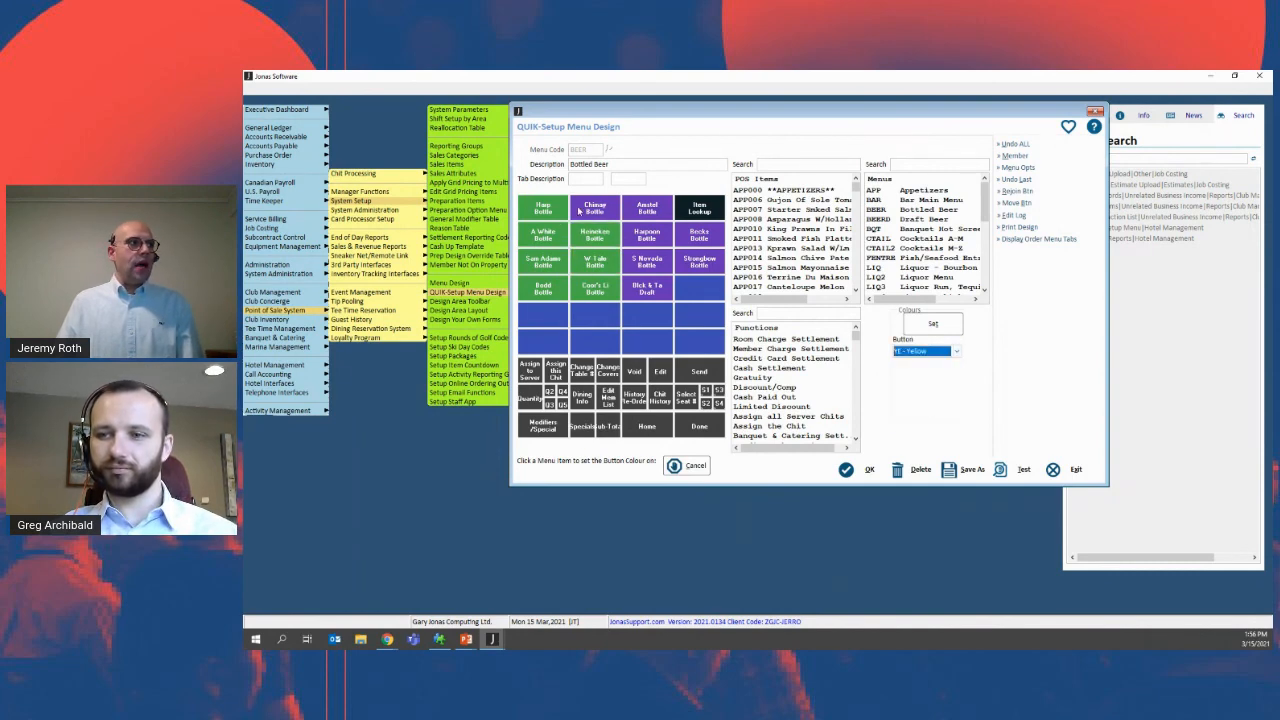
left_click(598, 210)
left_click(656, 213)
left_click(653, 240)
left_click(657, 265)
left_click(656, 290)
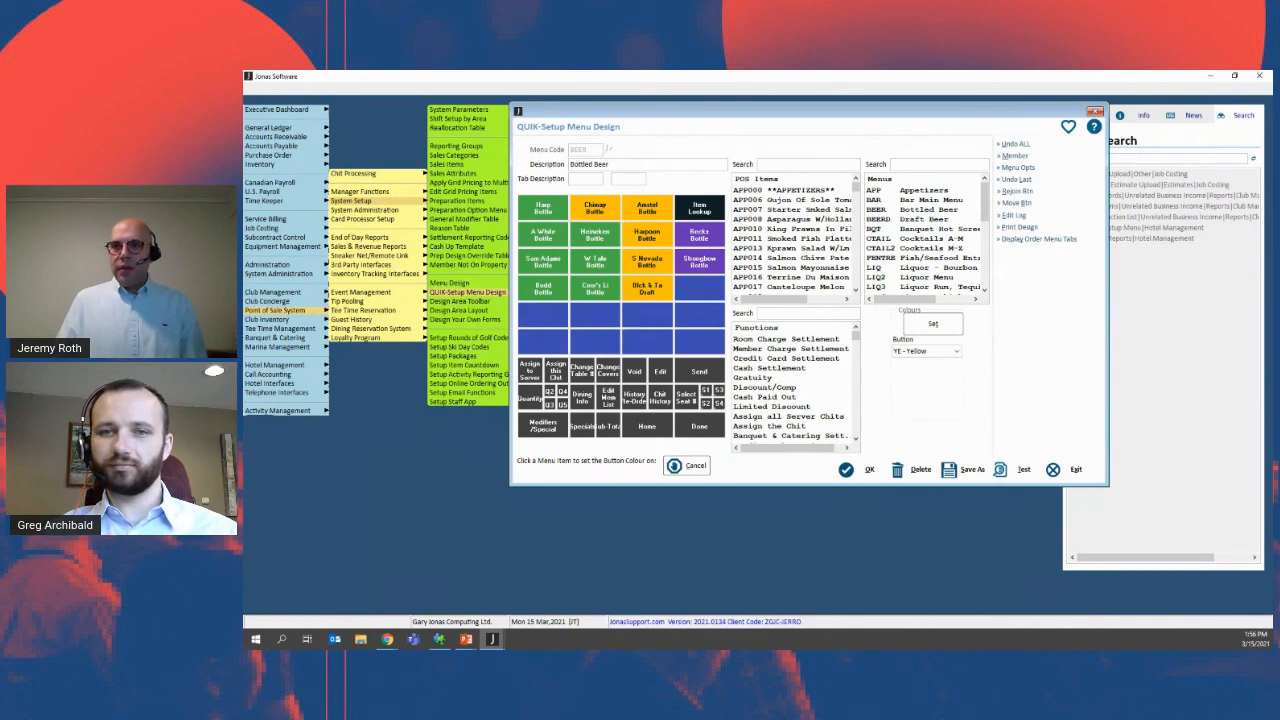
- Try to open the Display Order Menu Tabs settings for the Bottled Beer menu, and exit back to the menu designs list
left_click(1040, 240)
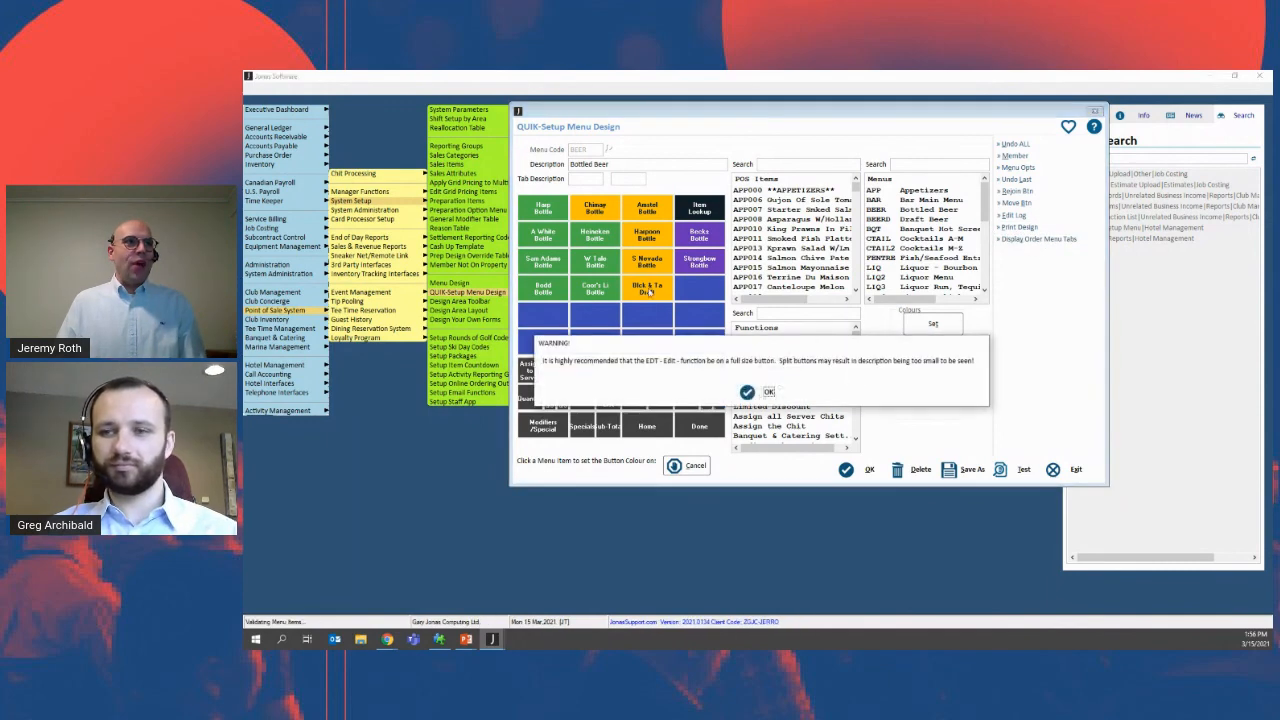
left_click(764, 392)
key("Escape")
key("Escape")
key("Escape")
key("Escape")
key("Tab")
key("Return")
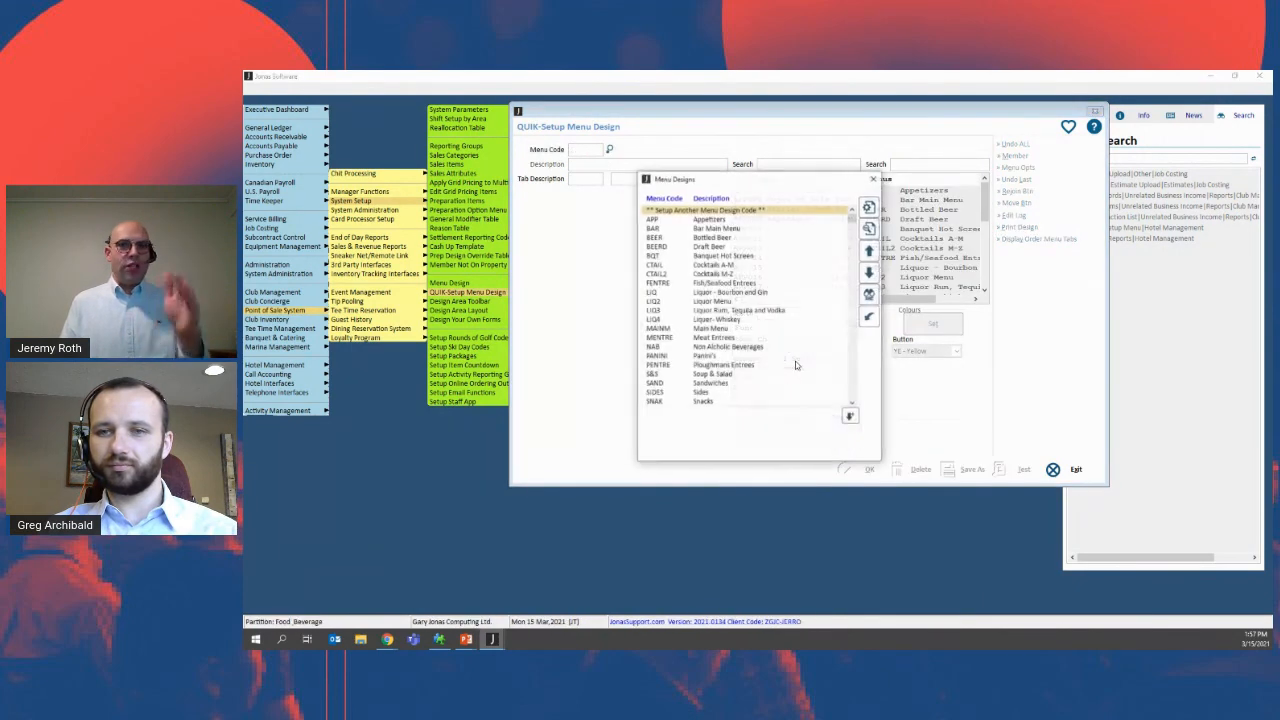
- Start a server shift and open a new cash chit for table #16 with 2 covers
key("Return")
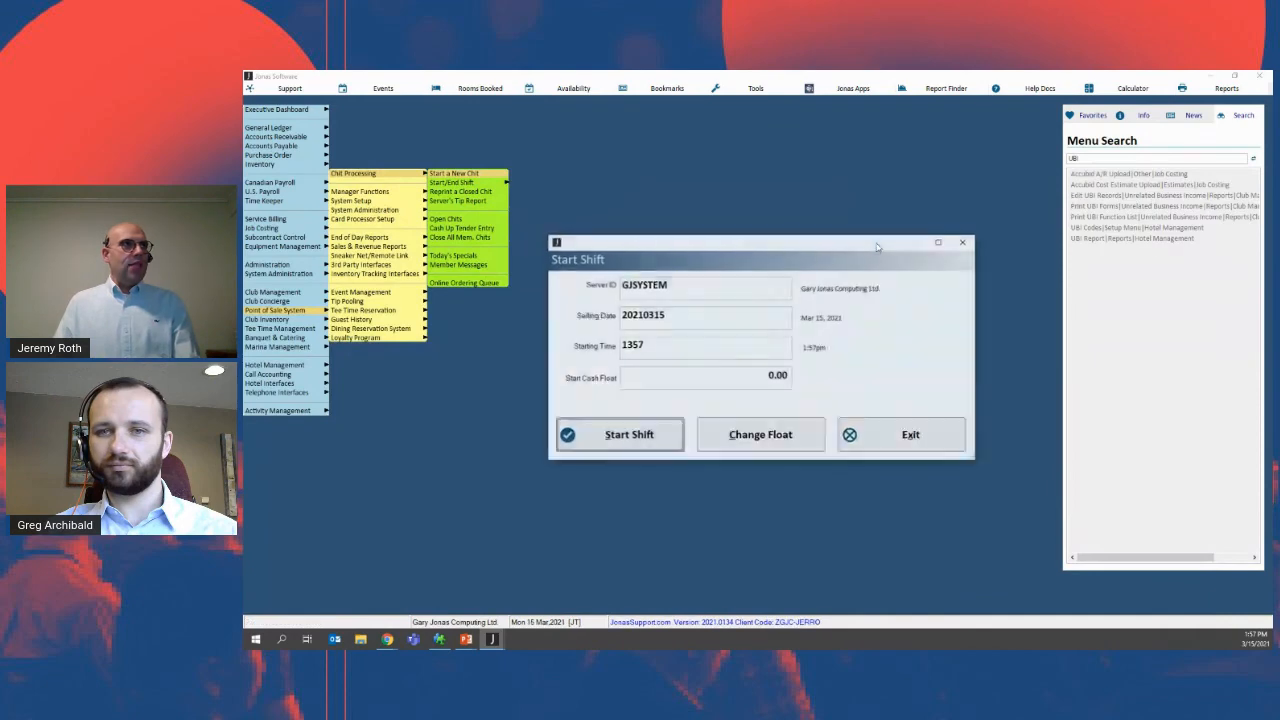
left_click(645, 447)
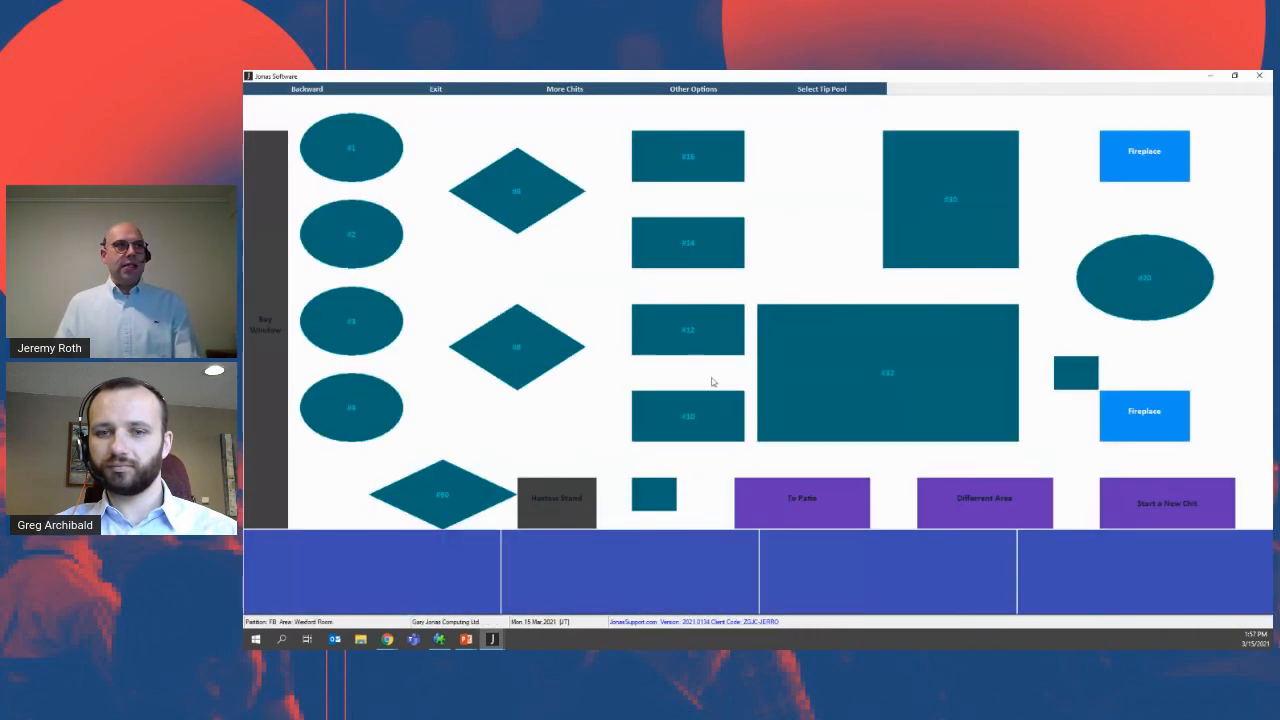
left_click(684, 162)
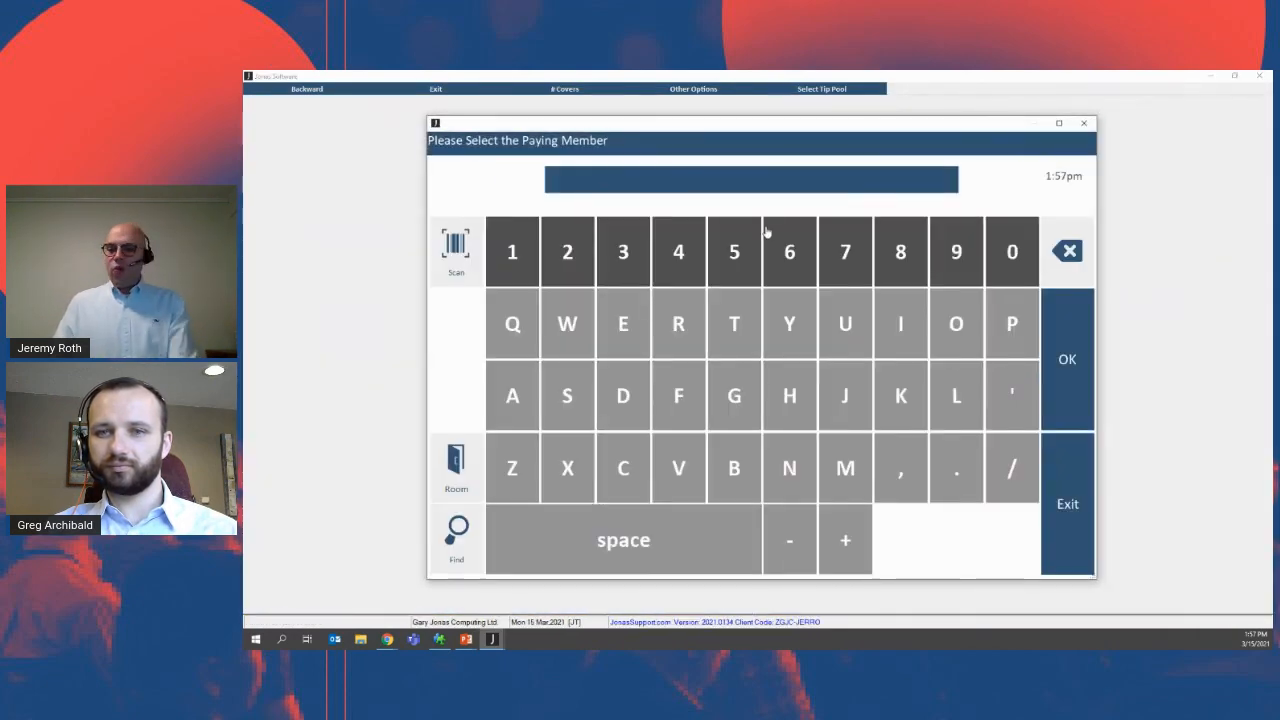
key("Return")
left_click(717, 494)
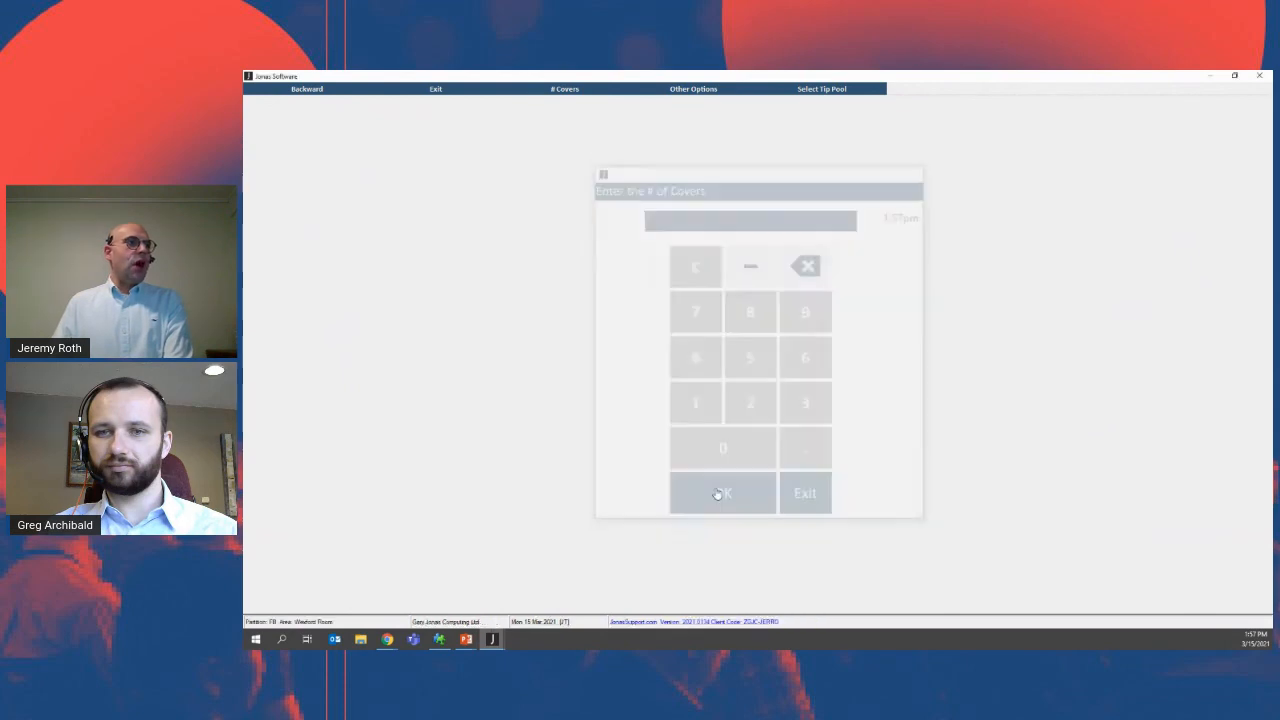
left_click(1045, 340)
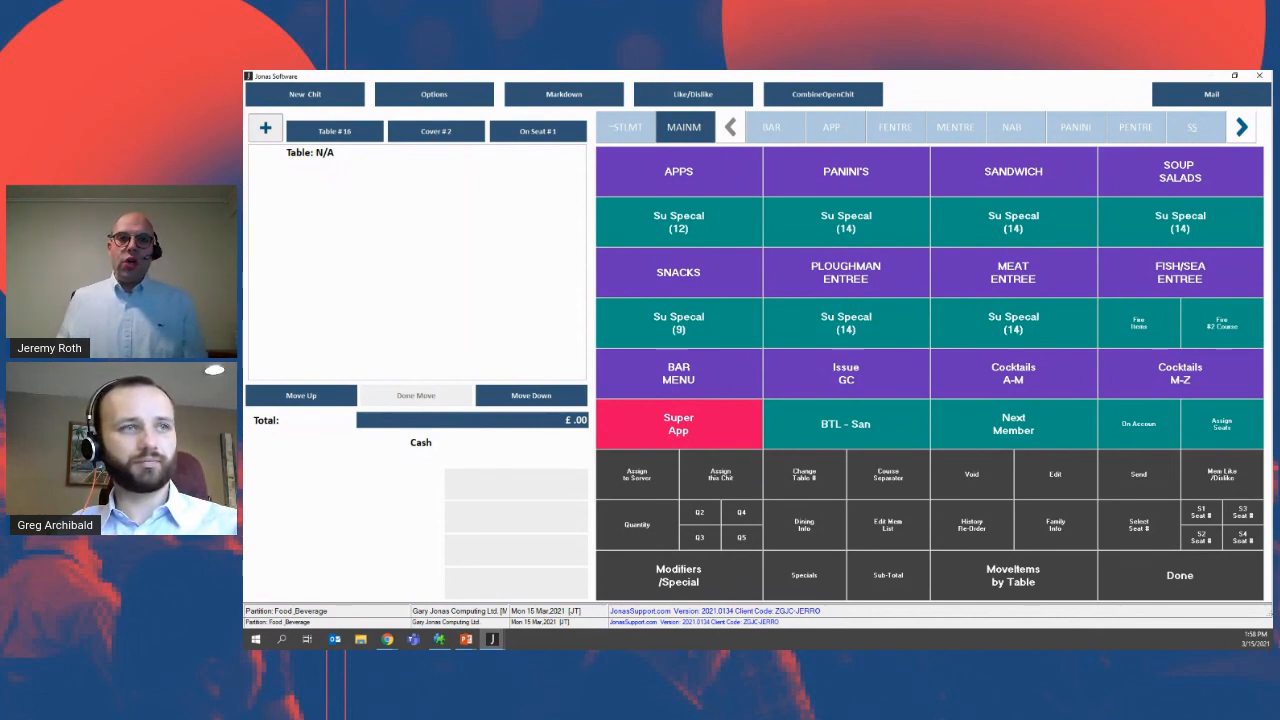
- Leave the open table #16 chit and go back from the table layout to the main system menu
left_click(617, 127)
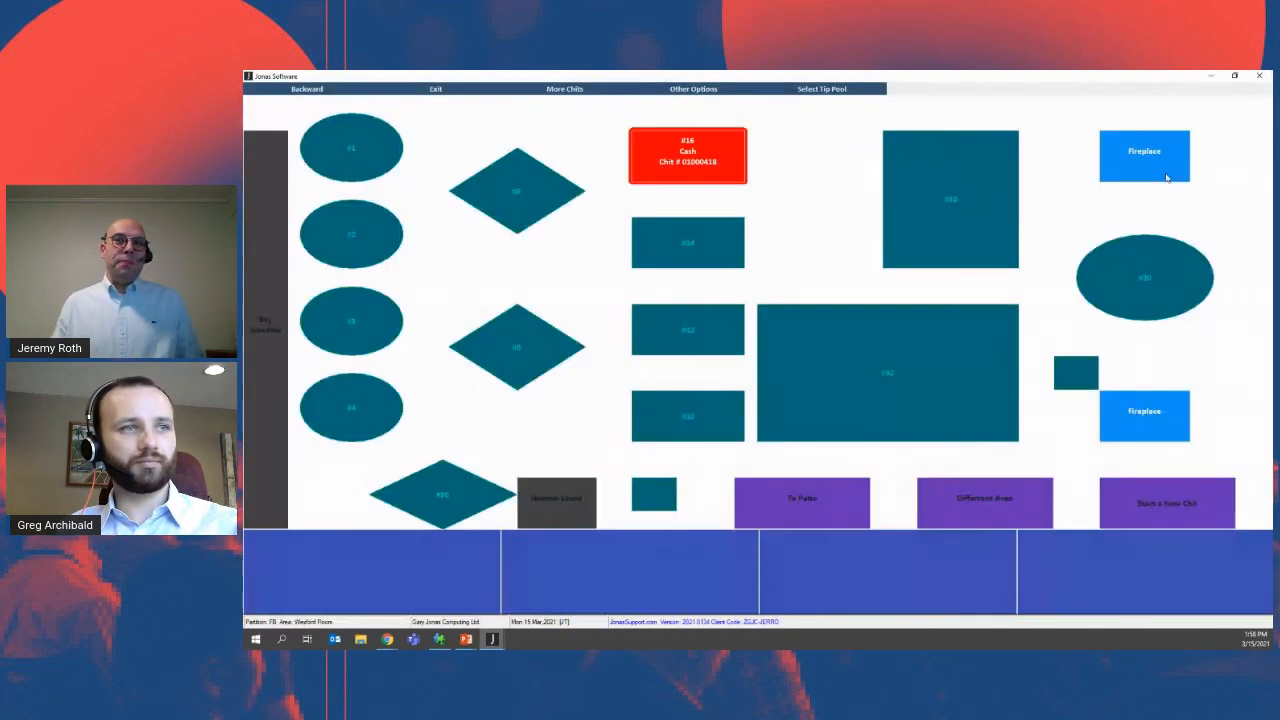
left_click(1192, 170)
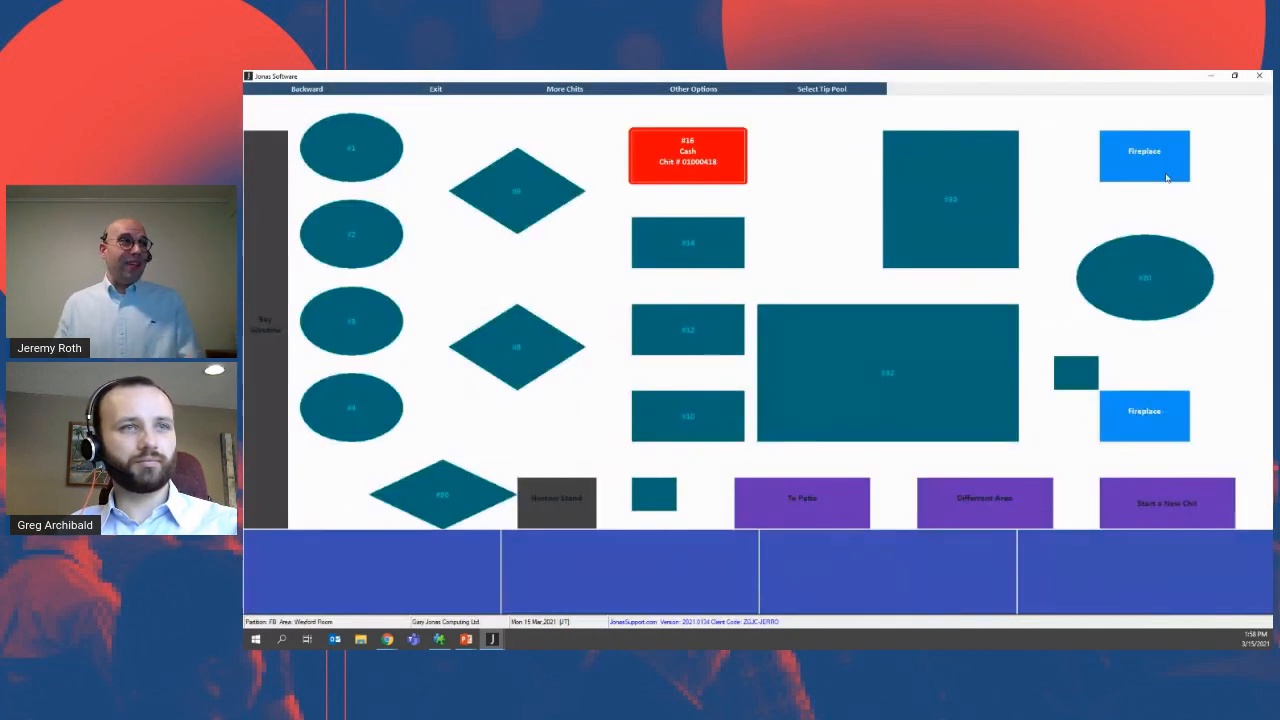
left_click(292, 92)
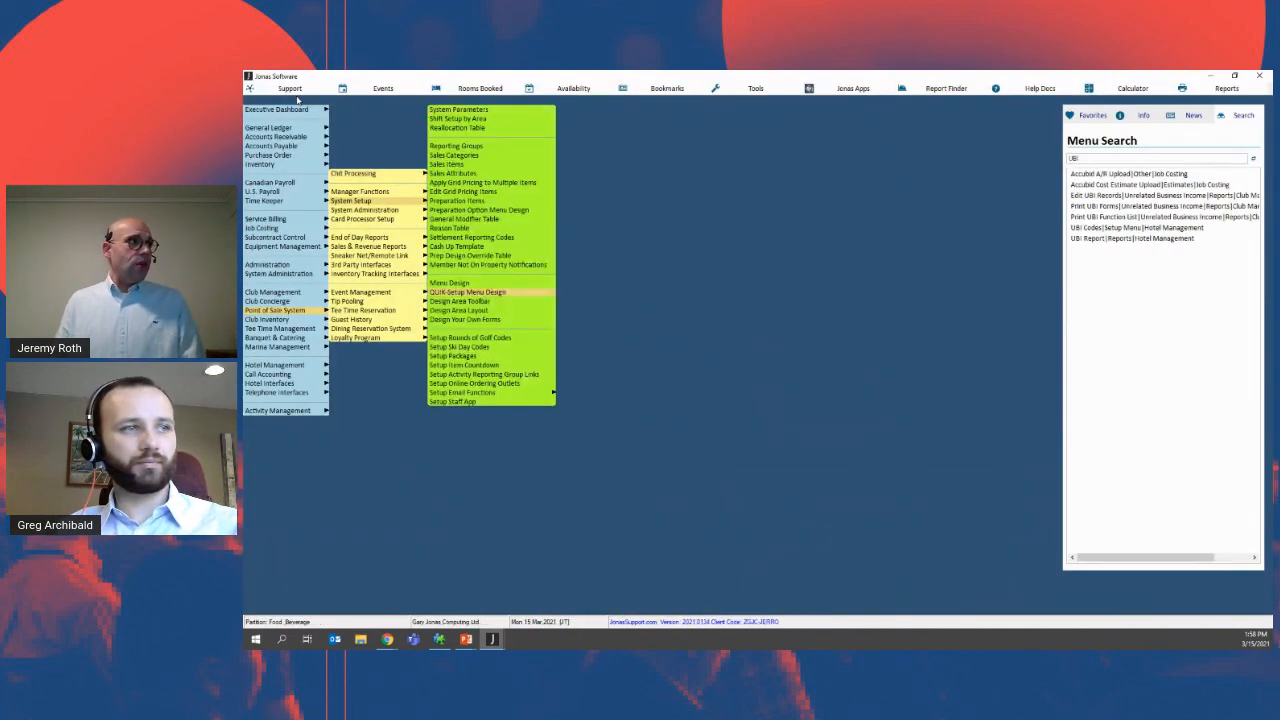
- Open the Appetizers menu in QUIK-Setup Menu Design and mark the Melon button as Item Temporarily Unavailable
key("Return")
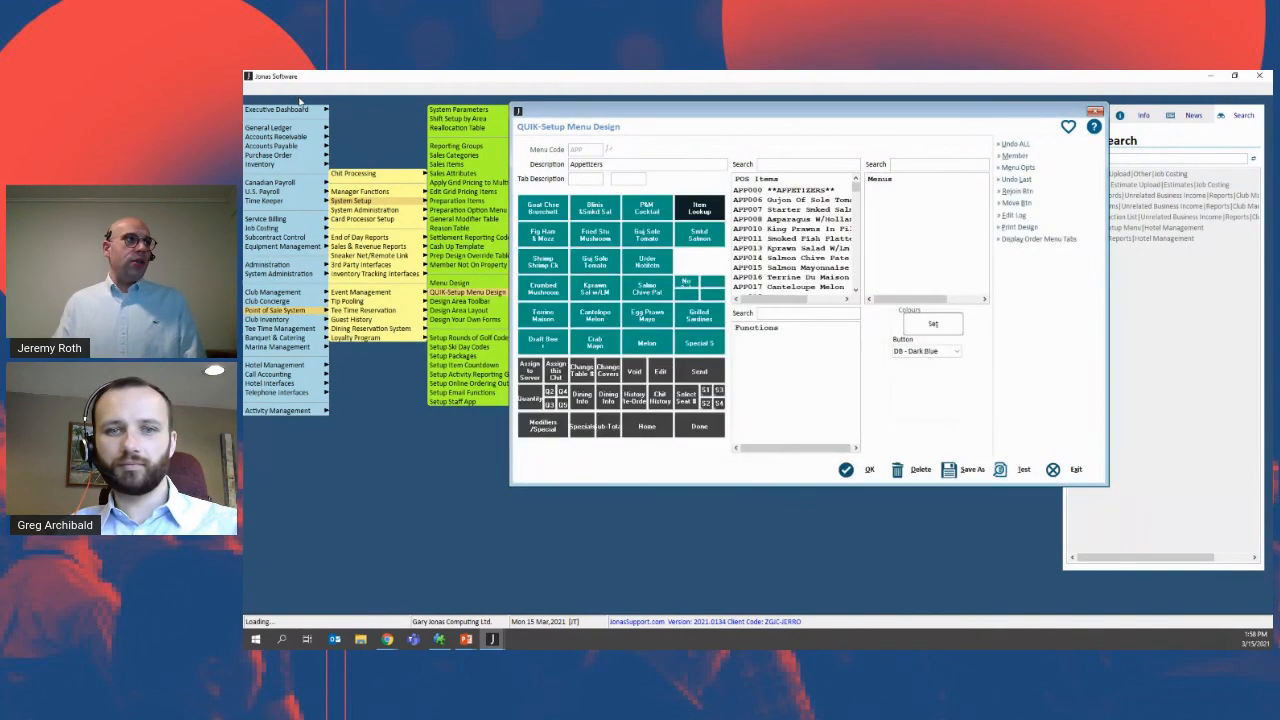
left_click(653, 345)
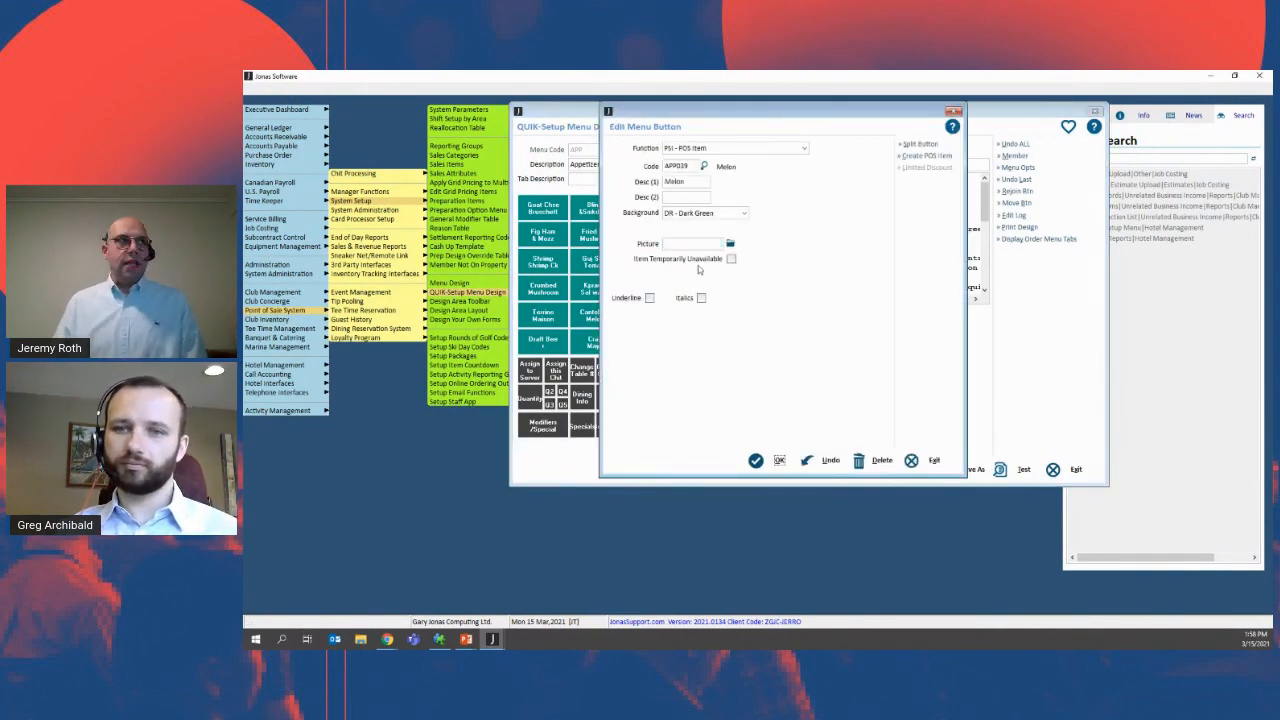
left_click(730, 259)
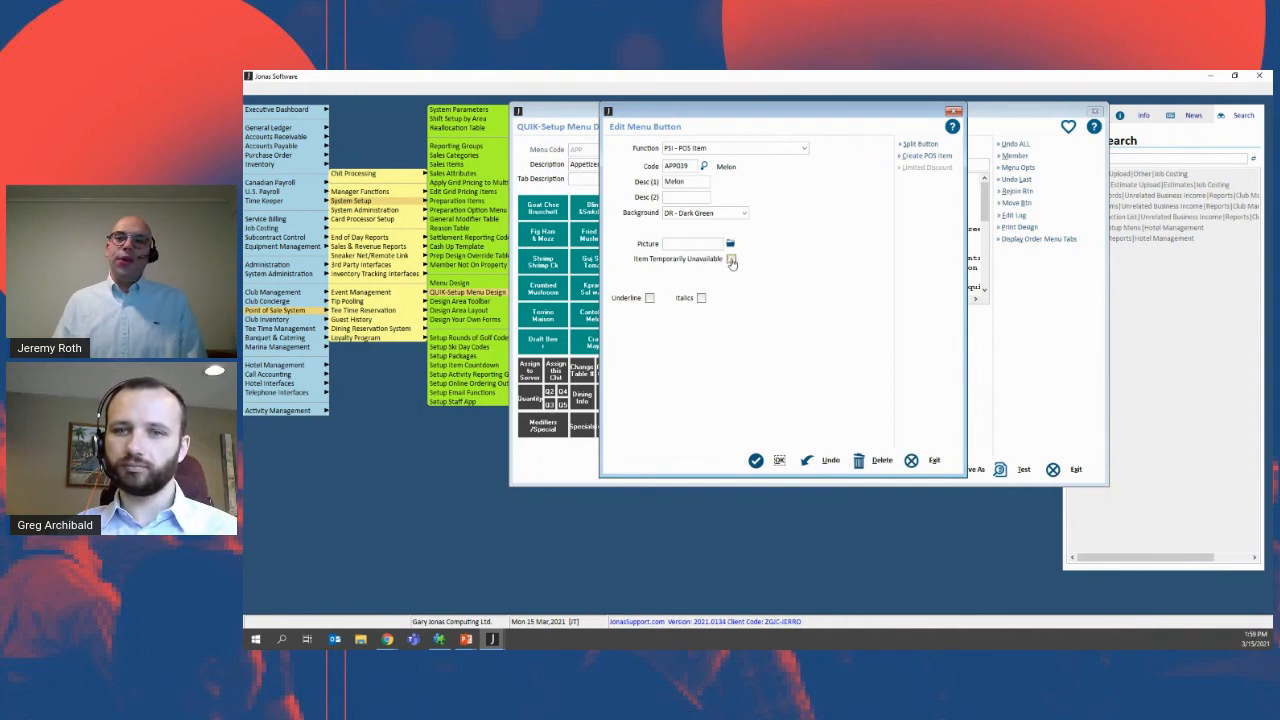
key("Tab")
left_click(776, 462)
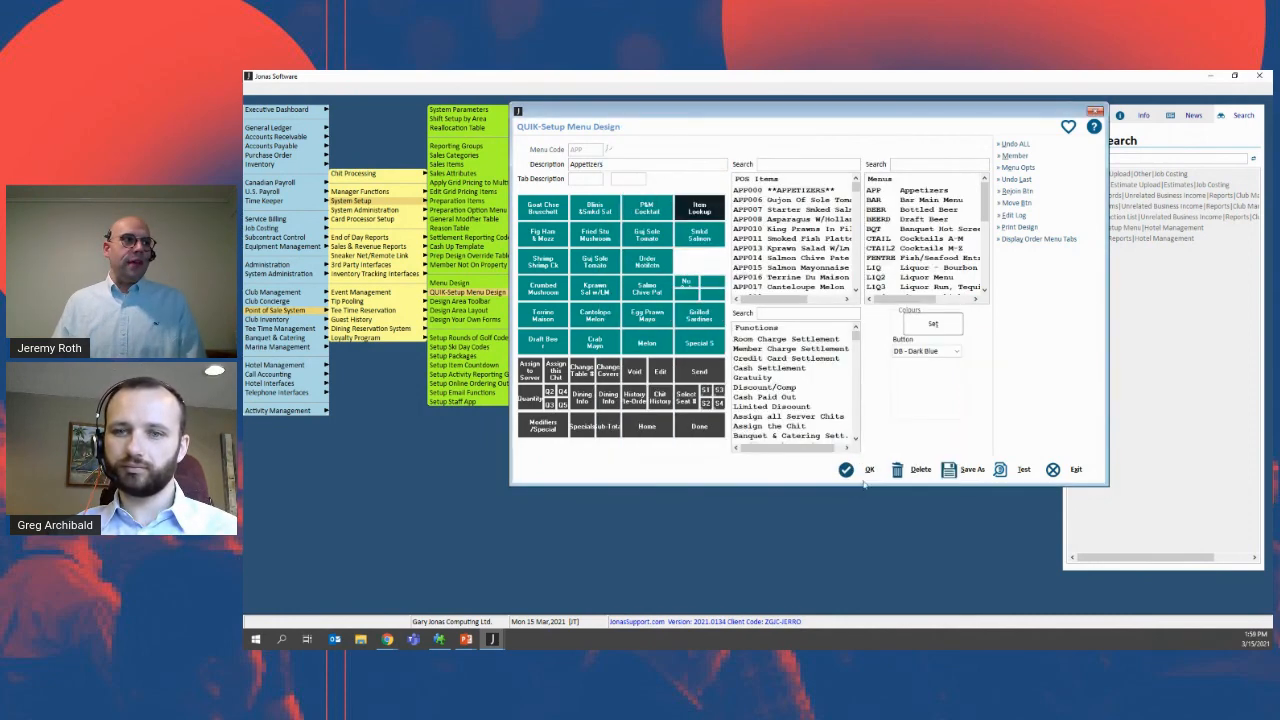
- Save the Appetizers menu design and move the J-mail parameters message clear of the menu buttons
left_click(848, 469)
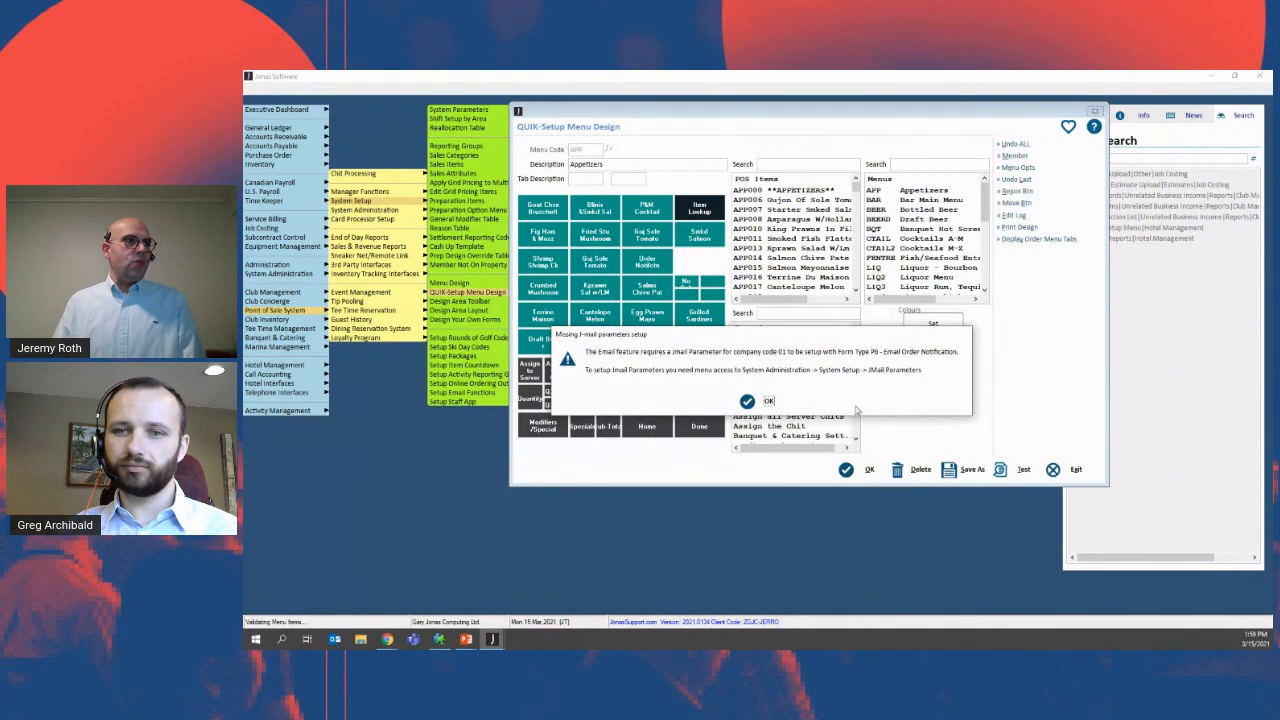
left_click_drag(781, 335, 1268, 273)
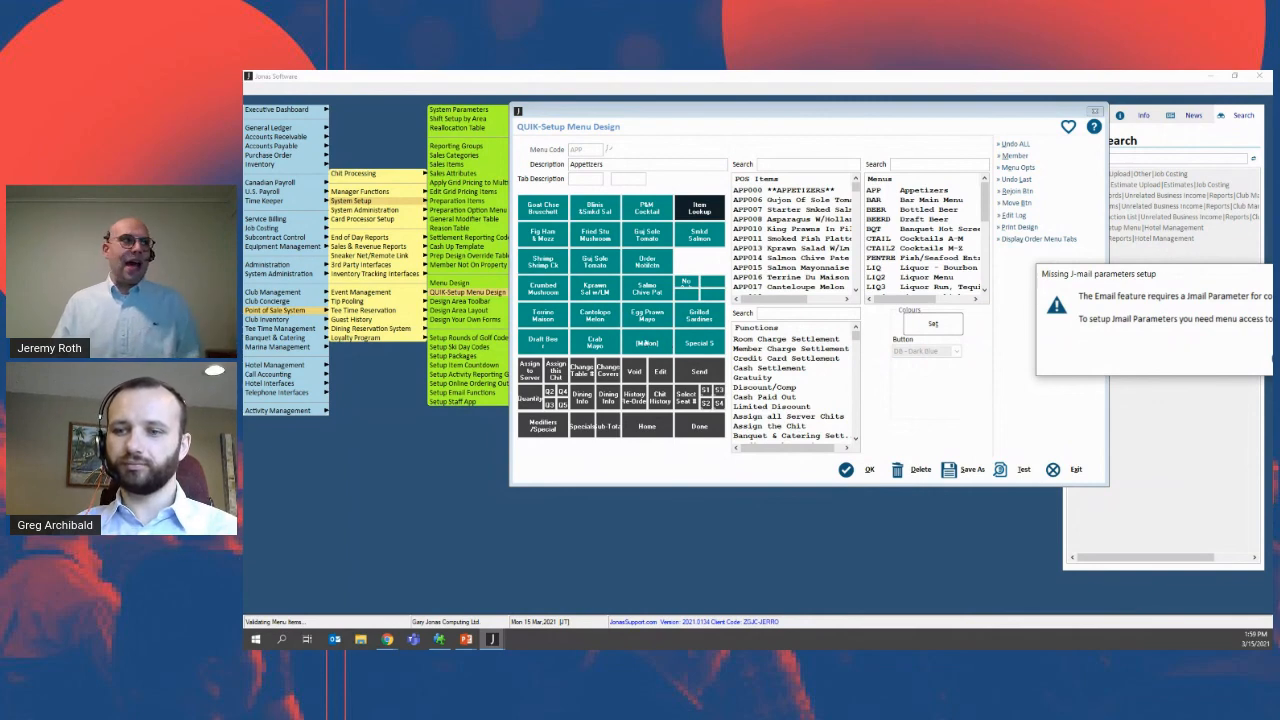
left_click_drag(1170, 280, 826, 259)
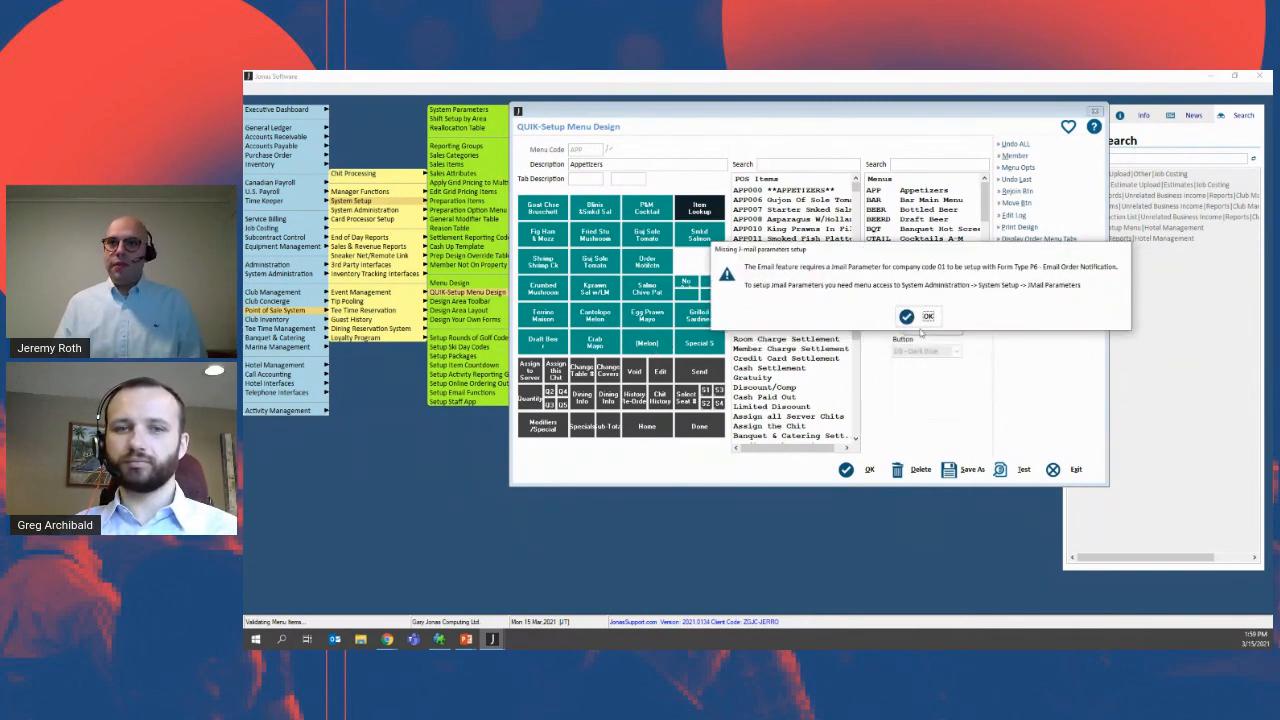